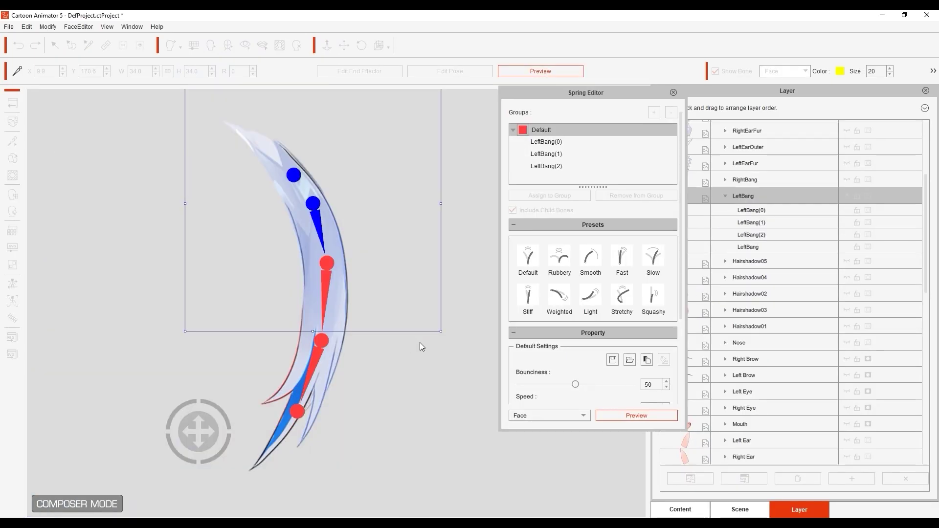
{"action": "left_click_drag", "start_coordinate": [446, 335], "coordinate": [428, 336]}
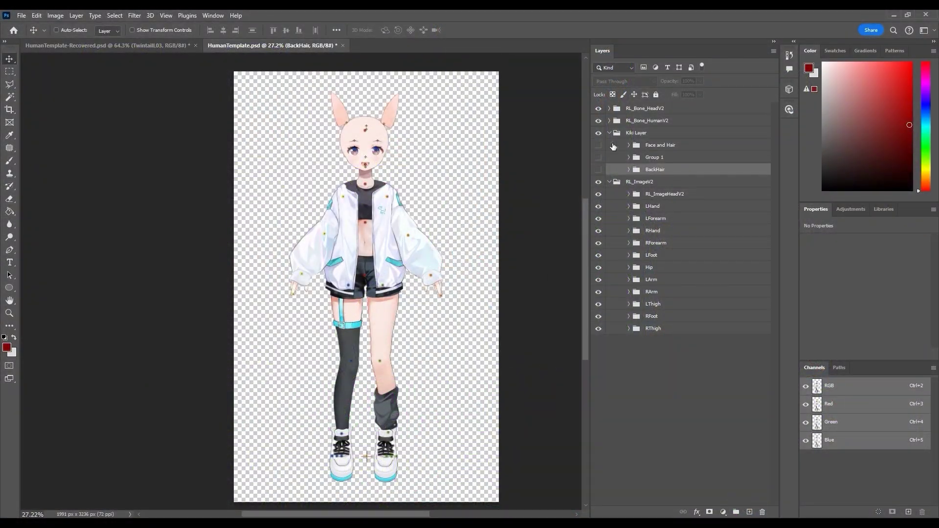
Check the artwork in the Face and Hair, Group 1 and BackHair groups by briefly showing and hiding each one.
{"action": "left_click", "coordinate": [598, 146]}
{"action": "left_click", "coordinate": [599, 145]}
{"action": "left_click", "coordinate": [598, 158]}
{"action": "left_click", "coordinate": [598, 157]}
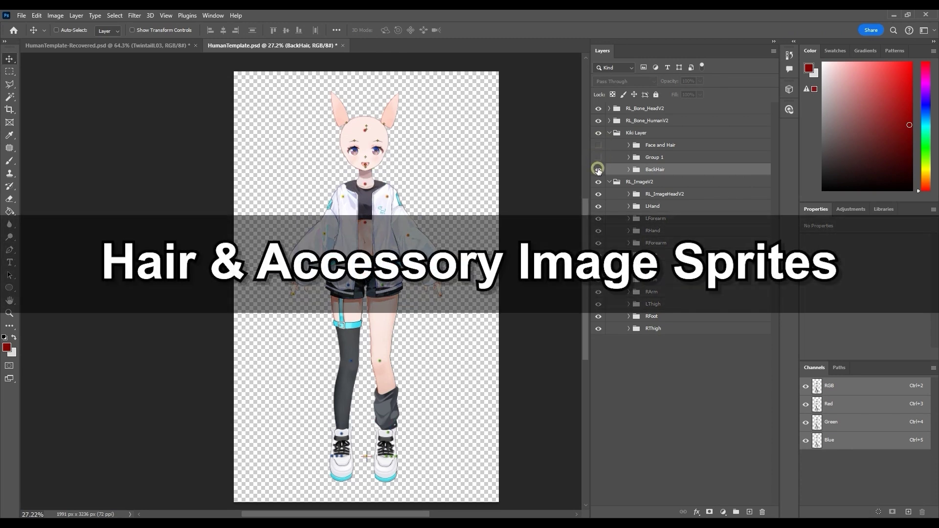
{"action": "left_click", "coordinate": [598, 169]}
{"action": "left_click", "coordinate": [599, 169]}
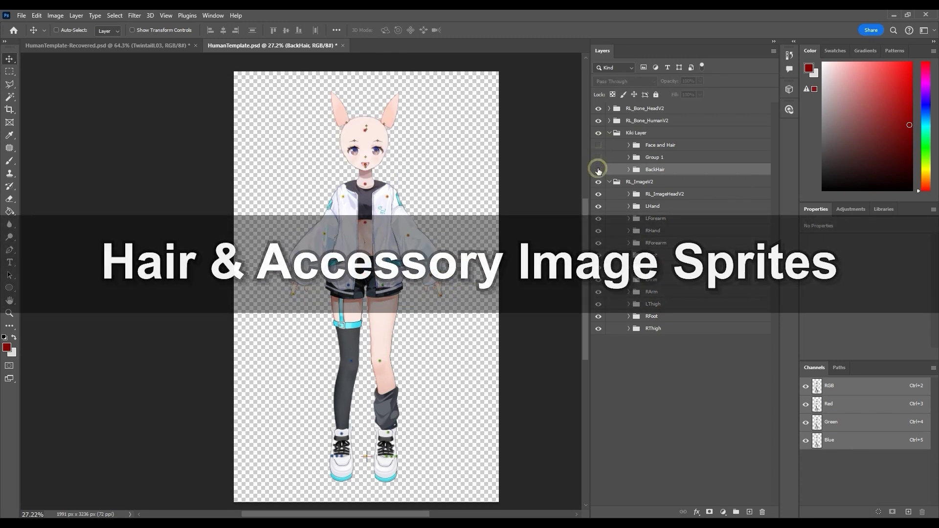
Move the BackHairWave, TwintailL03 and TwintailR02 layers out of BackHair into the RL_ImageHeadV2 group.
{"action": "left_click", "coordinate": [628, 169]}
{"action": "left_click", "coordinate": [684, 195]}
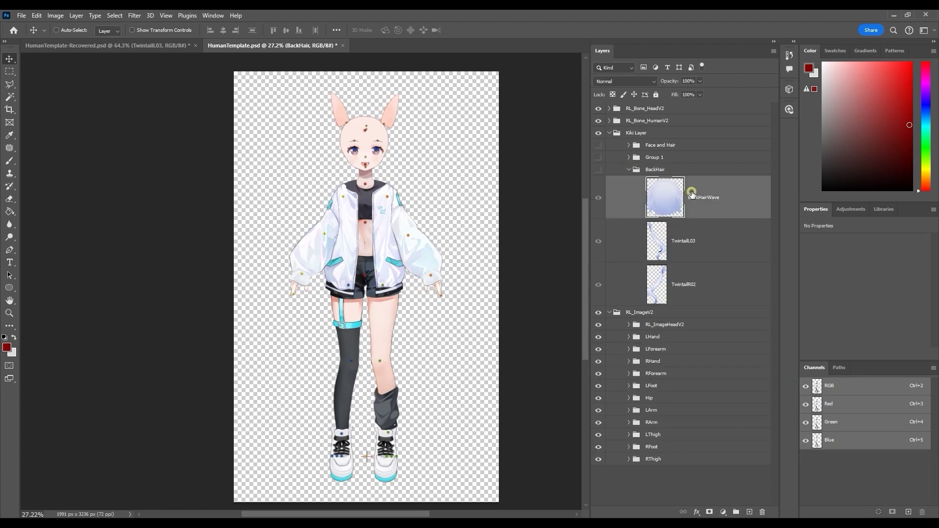
{"action": "left_click", "coordinate": [690, 282], "text": "shift"}
{"action": "left_click_drag", "start_coordinate": [690, 283], "coordinate": [701, 327]}
Reorder RL_ImageHeadV2 so all the facial feature groups, from Nose to Face, sit above the back hair layers.
{"action": "left_click", "coordinate": [630, 195]}
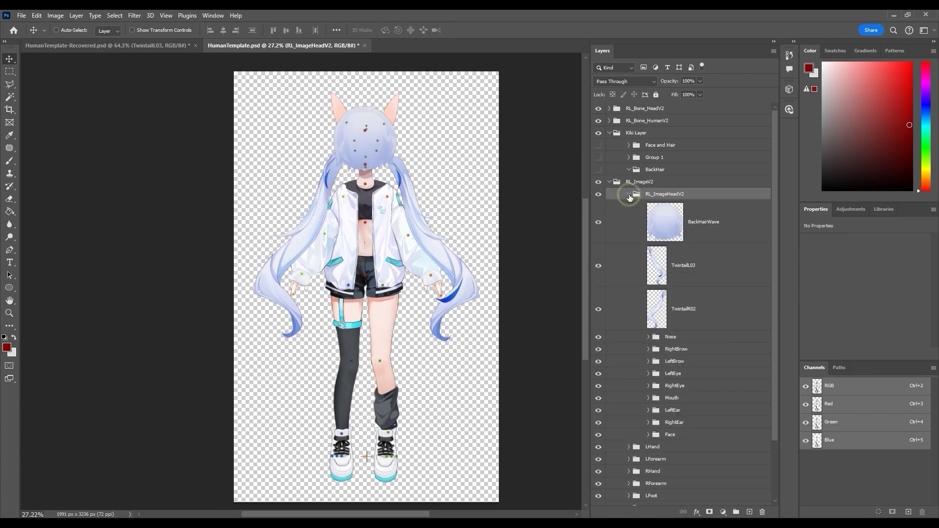
{"action": "left_click", "coordinate": [715, 341]}
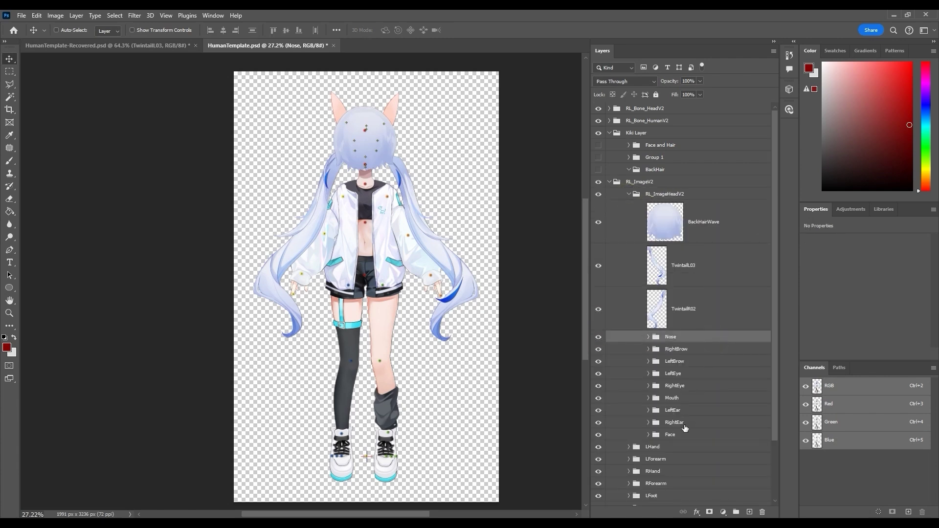
{"action": "left_click", "coordinate": [683, 435], "text": "shift"}
{"action": "left_click_drag", "start_coordinate": [700, 339], "coordinate": [728, 203]}
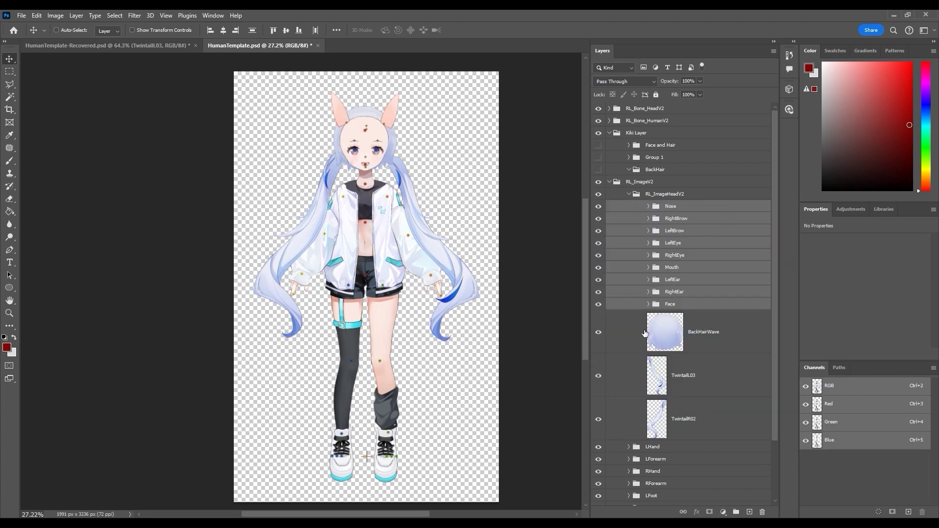
Label BackHairWave, TwintailL03 and TwintailR02 with the red layer colour and delete the emptied BackHair group.
{"action": "left_click", "coordinate": [710, 328]}
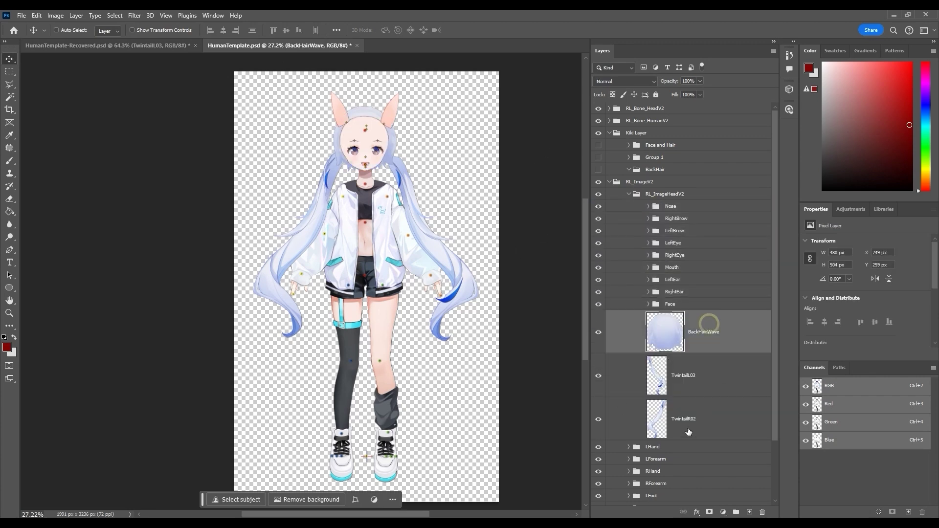
{"action": "left_click", "coordinate": [692, 419], "text": "shift"}
{"action": "right_click", "coordinate": [603, 341]}
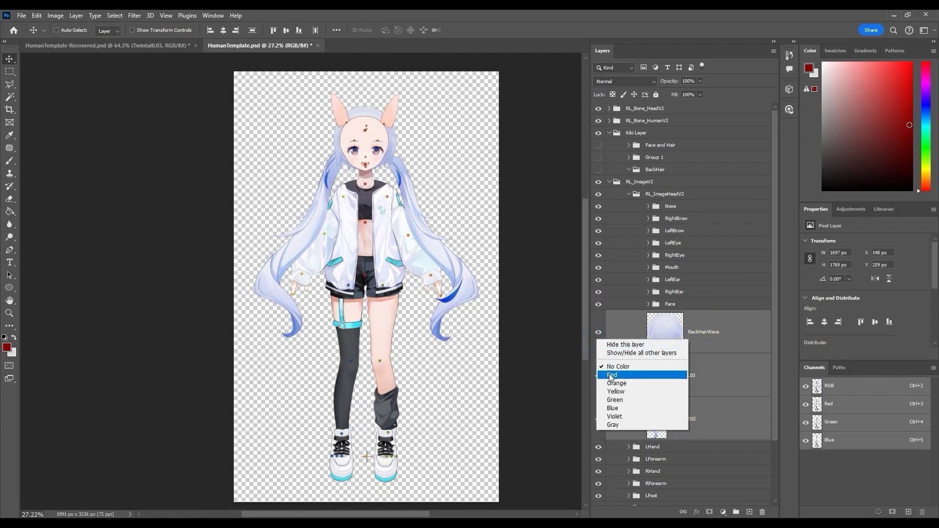
{"action": "left_click", "coordinate": [627, 375]}
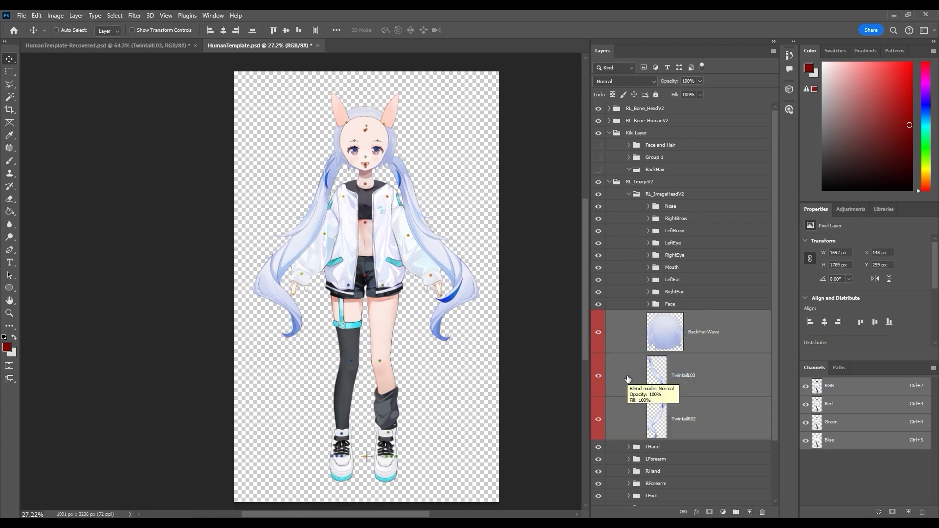
{"action": "left_click", "coordinate": [655, 169]}
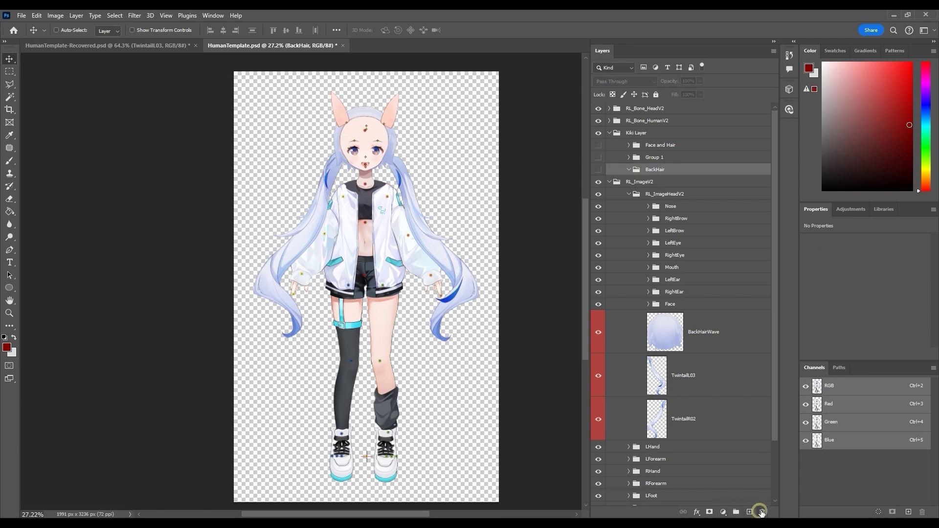
{"action": "left_click", "coordinate": [762, 512]}
Make the Face and Hair group visible and examine how the LeftBang subgroup inside it is structured.
{"action": "left_click", "coordinate": [599, 145]}
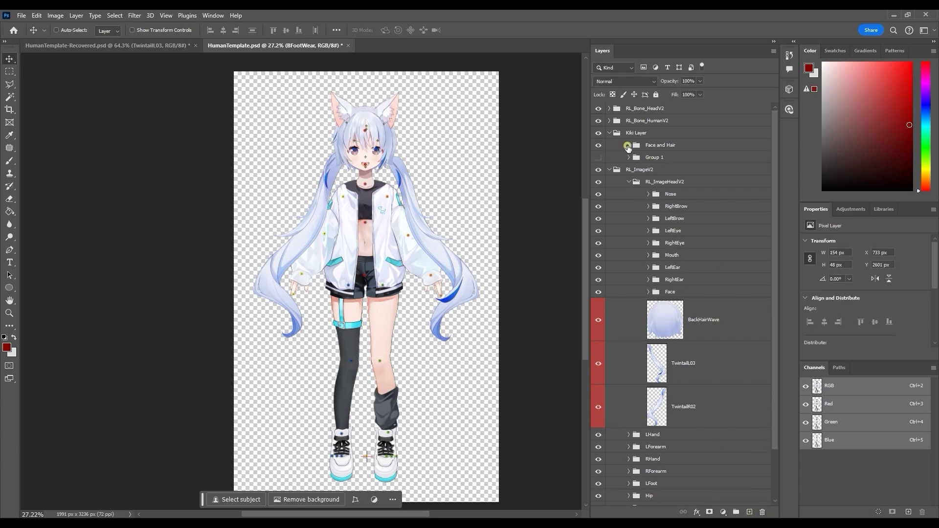
{"action": "left_click", "coordinate": [627, 146]}
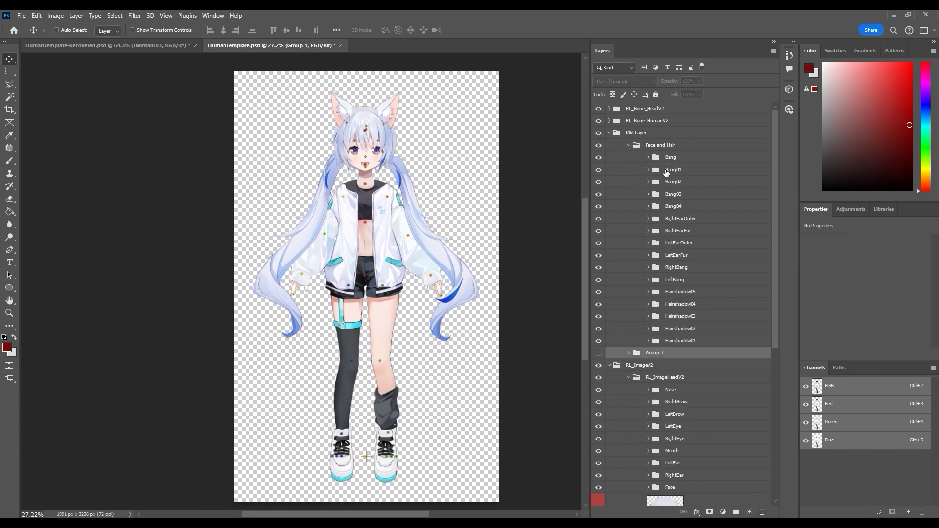
{"action": "left_click", "coordinate": [649, 280]}
{"action": "left_click", "coordinate": [654, 280]}
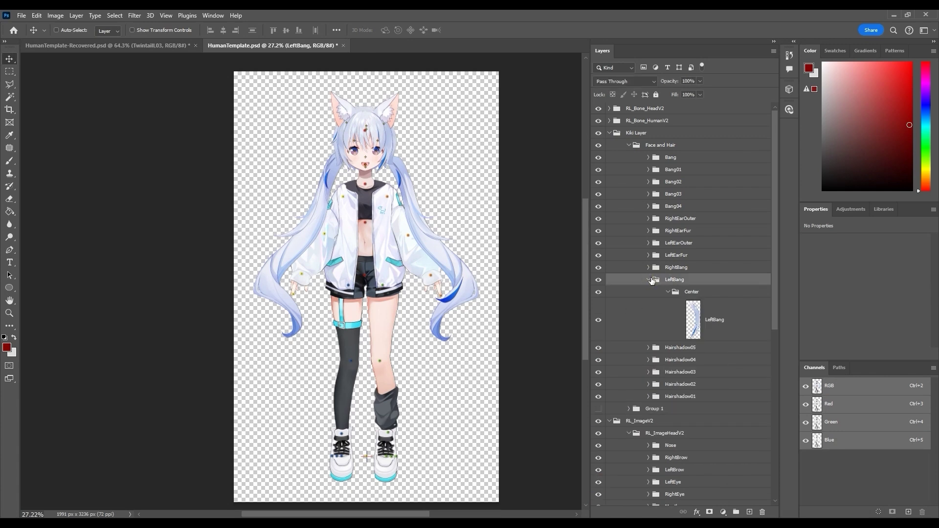
{"action": "left_click", "coordinate": [650, 280]}
Move all subgroups of Face and Hair, from Bang to Hairshadow01, into RL_ImageHeadV2 above the Nose group.
{"action": "left_click", "coordinate": [671, 157]}
{"action": "left_click", "coordinate": [691, 341], "text": "shift"}
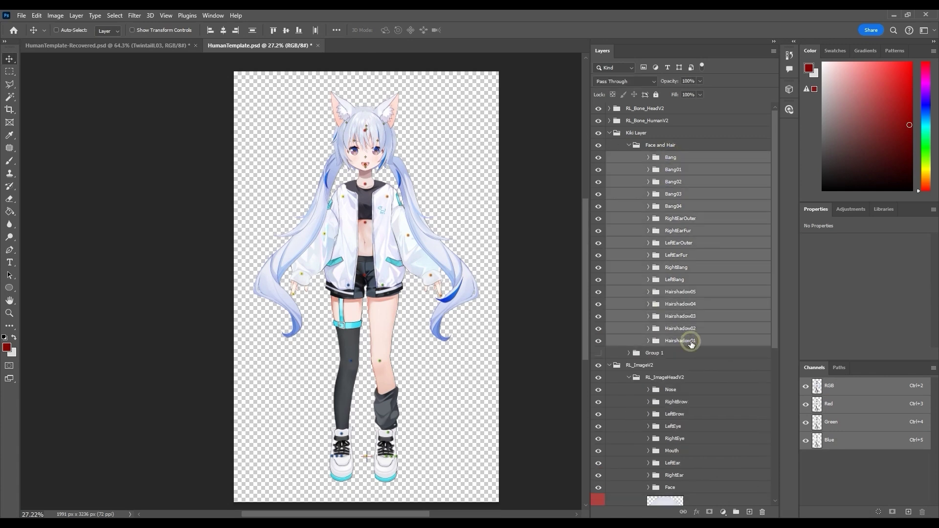
{"action": "scroll", "coordinate": [692, 345], "scroll_direction": "down", "scroll_amount": 3}
{"action": "left_click_drag", "start_coordinate": [702, 231], "coordinate": [687, 274]}
{"action": "scroll", "coordinate": [692, 276], "scroll_direction": "up", "scroll_amount": 3}
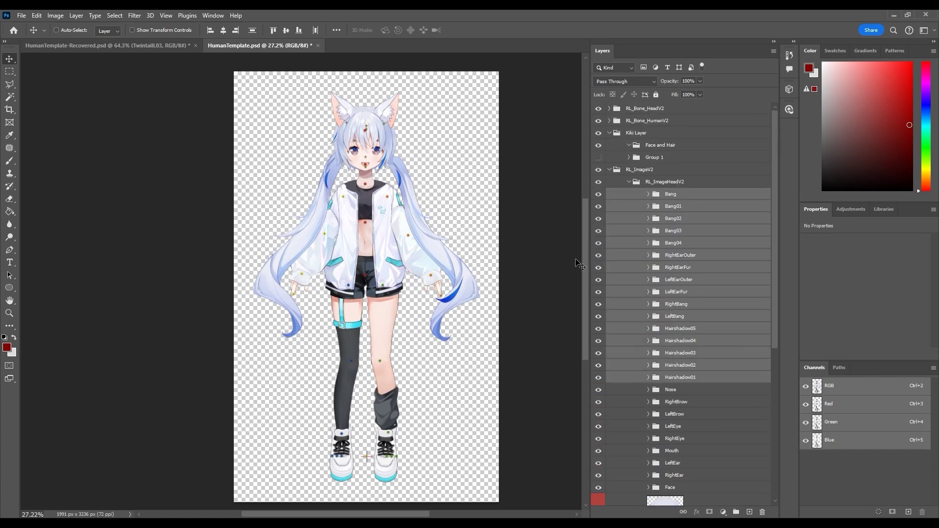
Label the moved bang, ear and hair shadow groups red and delete the emptied Face and Hair group.
{"action": "right_click", "coordinate": [598, 267]}
{"action": "left_click", "coordinate": [636, 303]}
{"action": "left_click", "coordinate": [665, 146]}
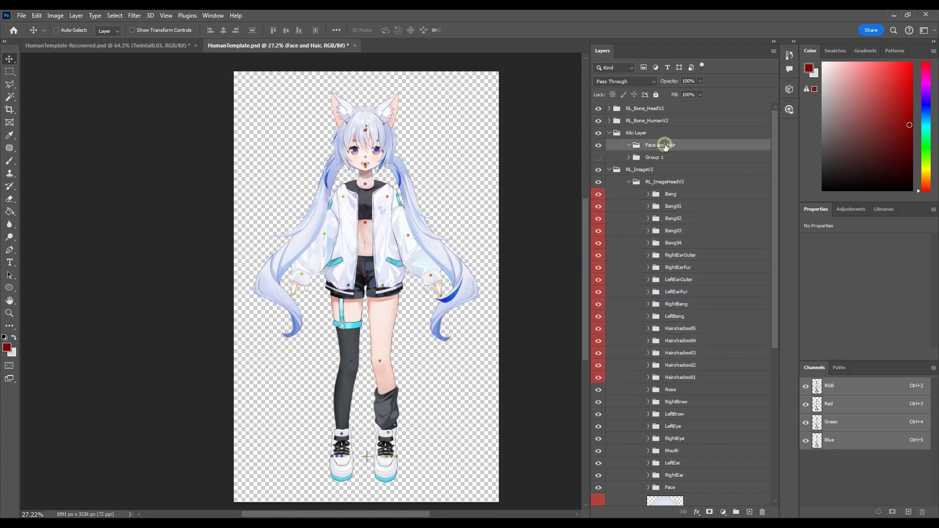
{"action": "left_click", "coordinate": [764, 511]}
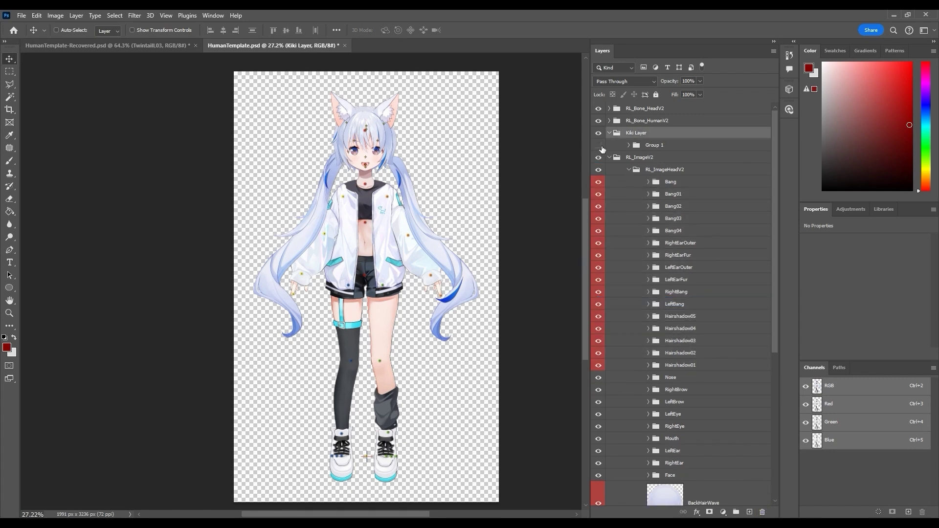
Collapse RL_ImageHeadV2, make Group 1 visible and expand it to list its collar, rope and footwear layers.
{"action": "left_click", "coordinate": [629, 169]}
{"action": "left_click", "coordinate": [599, 146]}
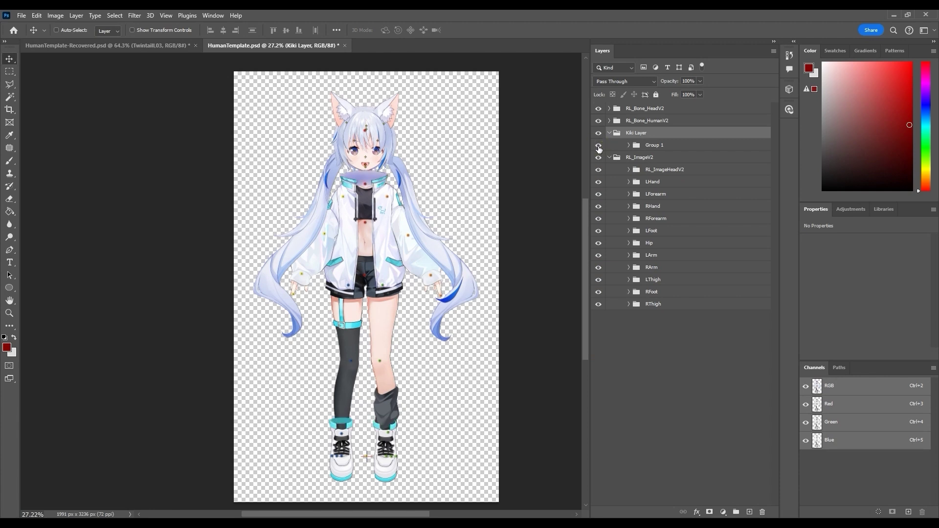
{"action": "left_click", "coordinate": [636, 146]}
{"action": "left_click", "coordinate": [628, 145]}
{"action": "scroll", "coordinate": [712, 254], "scroll_direction": "down", "scroll_amount": 5}
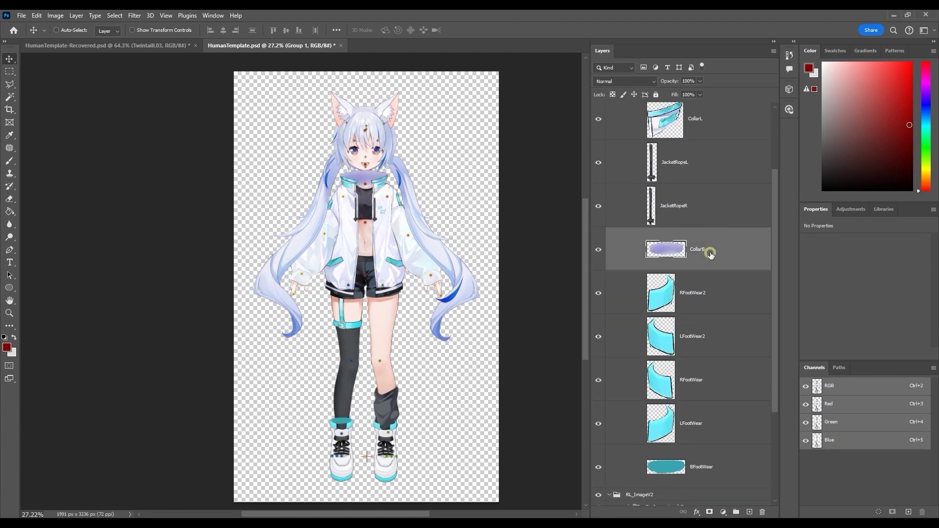
Move the CollarB and BFootWear layers from Group 1 to the very bottom of RL_ImageV2, below RThigh.
{"action": "left_click", "coordinate": [710, 255]}
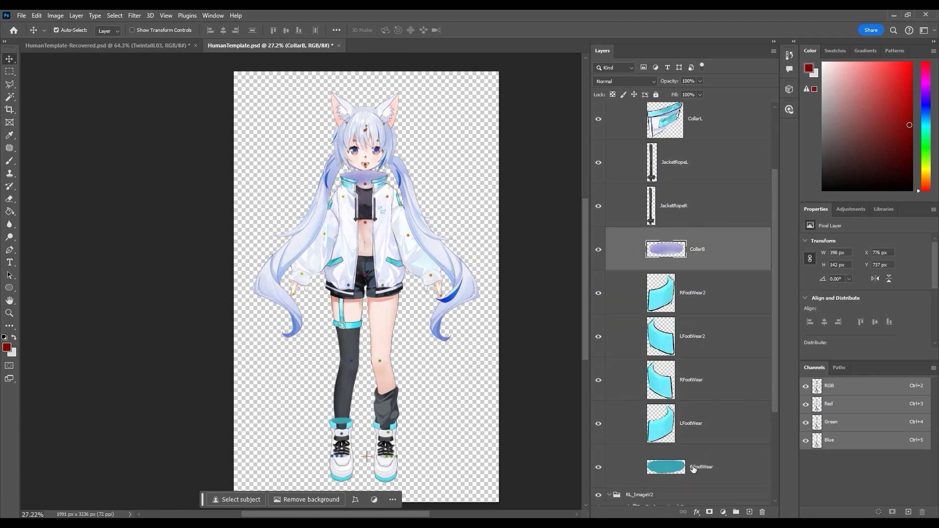
{"action": "left_click", "coordinate": [670, 473]}
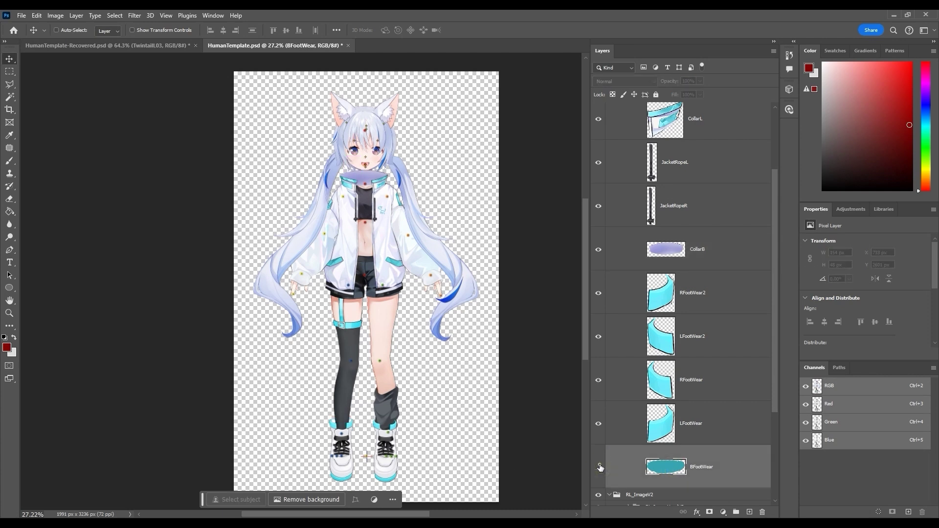
{"action": "left_click", "coordinate": [716, 250], "text": "ctrl"}
{"action": "scroll", "coordinate": [715, 294], "scroll_direction": "down", "scroll_amount": 3}
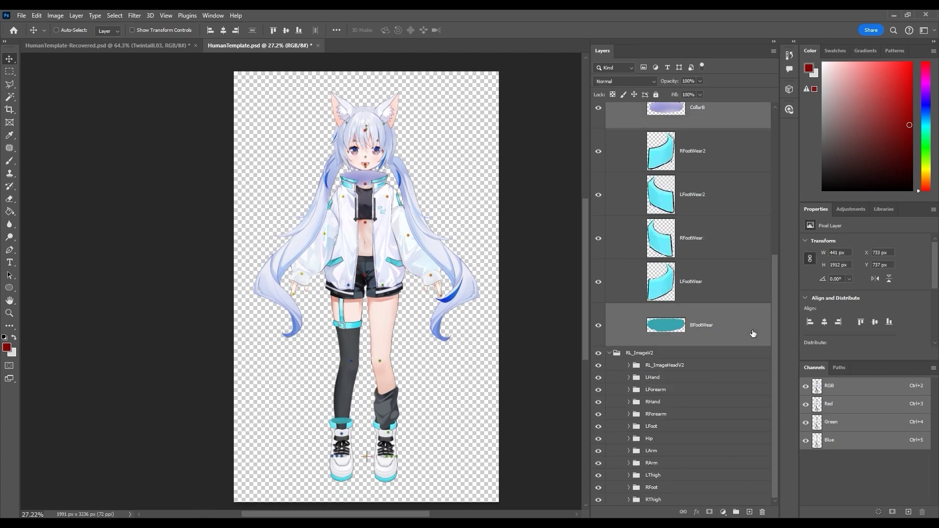
{"action": "left_click_drag", "start_coordinate": [734, 337], "coordinate": [711, 496]}
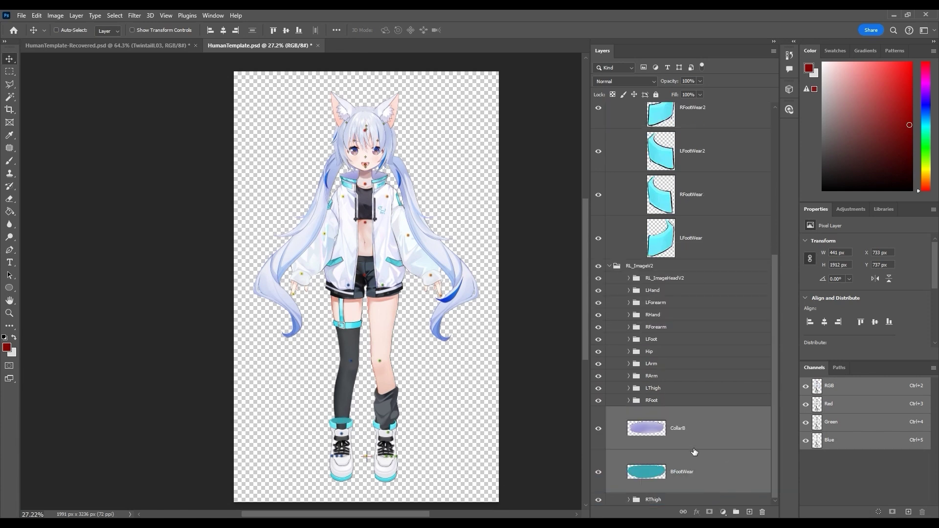
{"action": "left_click_drag", "start_coordinate": [673, 500], "coordinate": [662, 415]}
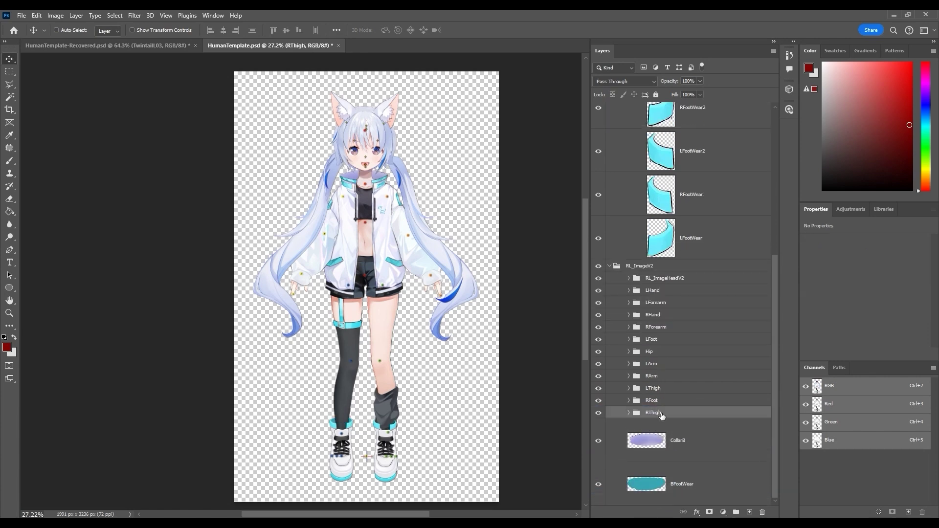
Move the remaining Group 1 layers, from CollarR to LFootWear, into RL_ImageV2 between RL_ImageHeadV2 and LHand.
{"action": "left_click_drag", "start_coordinate": [775, 408], "coordinate": [791, 285]}
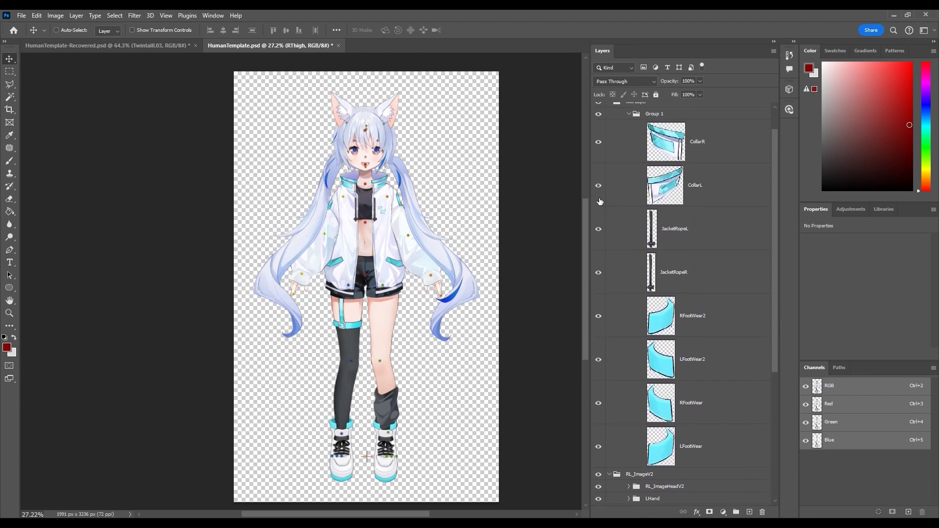
{"action": "left_click", "coordinate": [730, 151]}
{"action": "left_click", "coordinate": [692, 447], "text": "shift"}
{"action": "scroll", "coordinate": [688, 274], "scroll_direction": "down", "scroll_amount": 4}
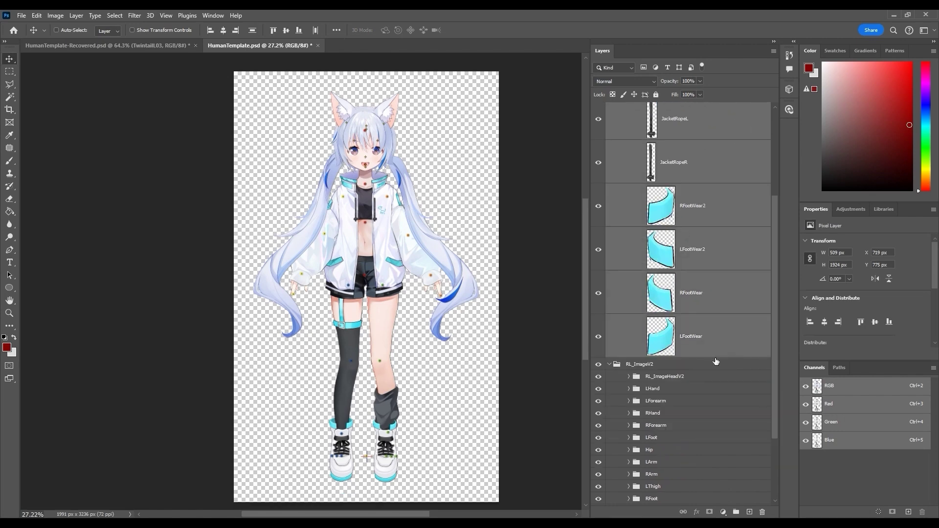
{"action": "left_click_drag", "start_coordinate": [686, 267], "coordinate": [690, 300]}
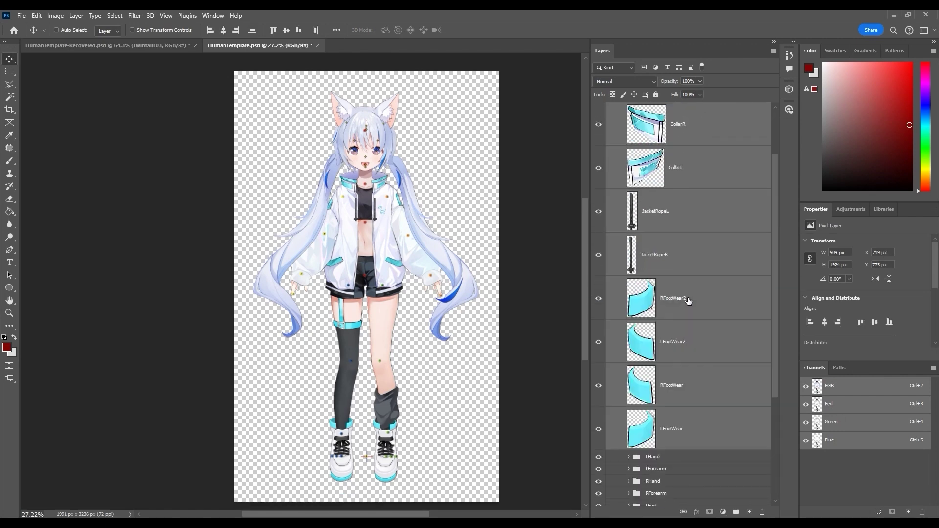
Label all the moved accessory layers, including CollarB and BFootWear, with the red layer colour.
{"action": "scroll", "coordinate": [723, 311], "scroll_direction": "down", "scroll_amount": 3}
{"action": "left_click", "coordinate": [707, 447], "text": "ctrl"}
{"action": "left_click", "coordinate": [694, 479], "text": "ctrl"}
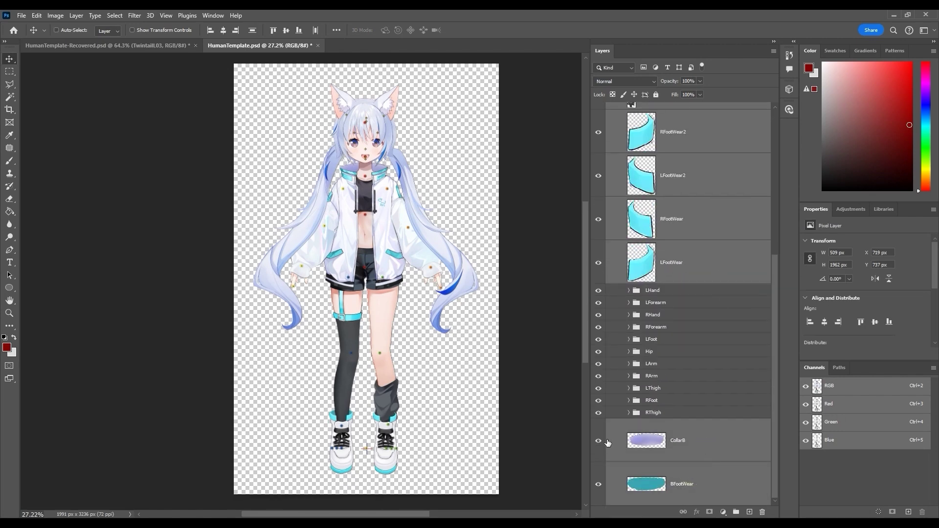
{"action": "right_click", "coordinate": [599, 441]}
{"action": "left_click", "coordinate": [624, 382]}
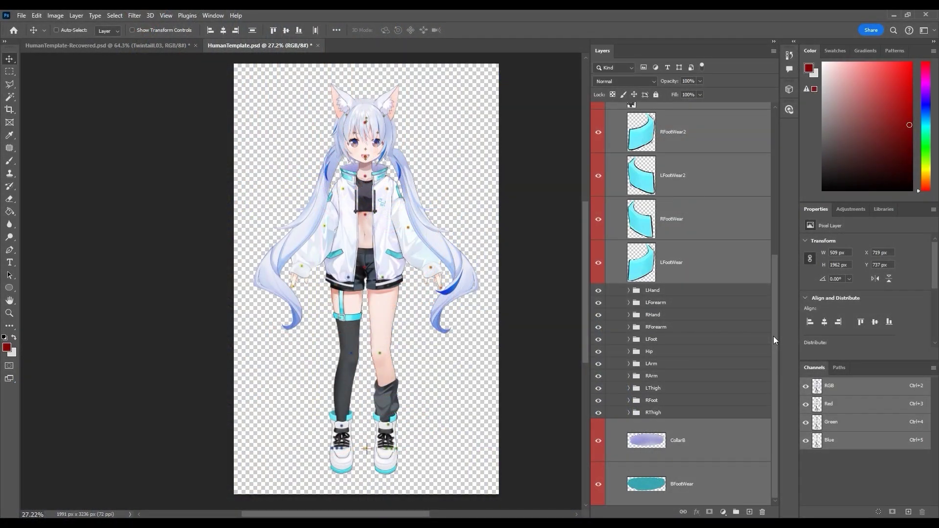
Copy the selected red-labelled accessory layers in RL_ImageV2.
{"action": "left_click_drag", "start_coordinate": [774, 336], "coordinate": [788, 169]}
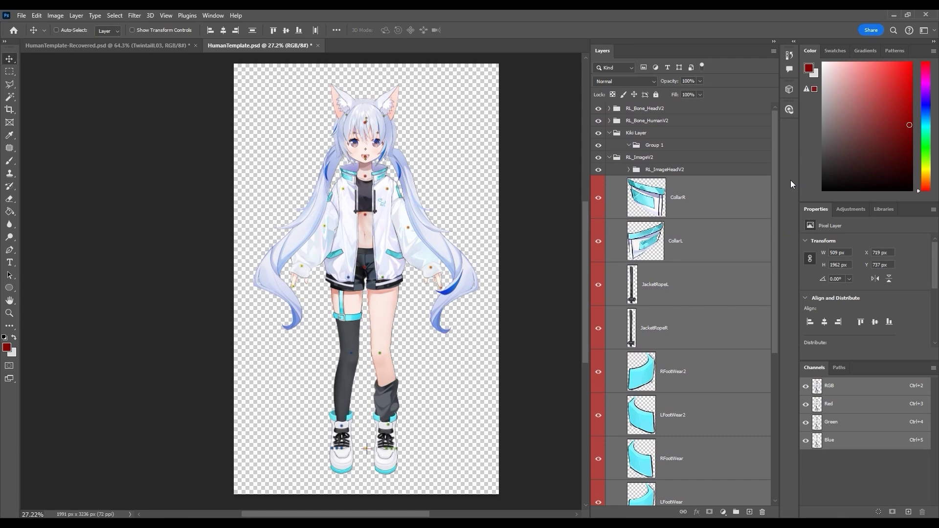
{"action": "left_click", "coordinate": [38, 16]}
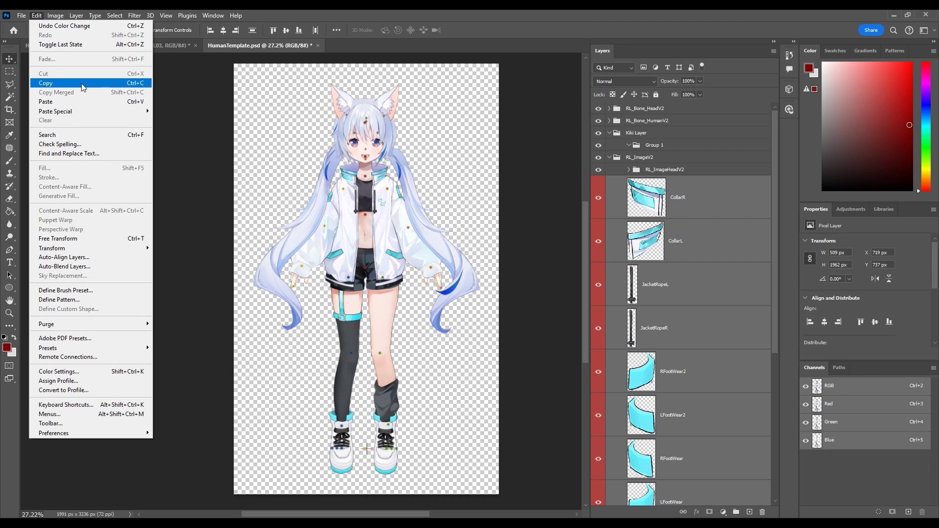
{"action": "left_click", "coordinate": [83, 87]}
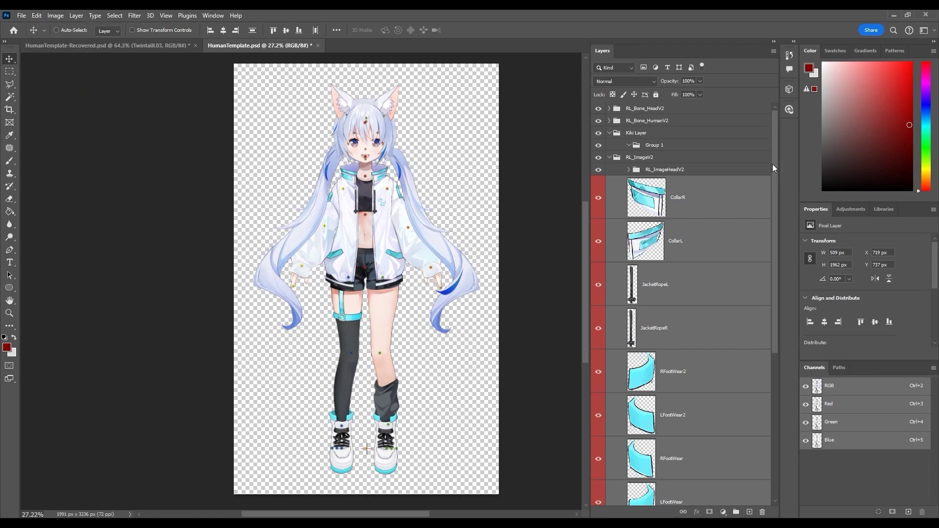
Paste the copied accessory layers in place inside the RL_Bone_HumanV2 group, above the Root layer.
{"action": "left_click", "coordinate": [609, 121]}
{"action": "left_click", "coordinate": [666, 138]}
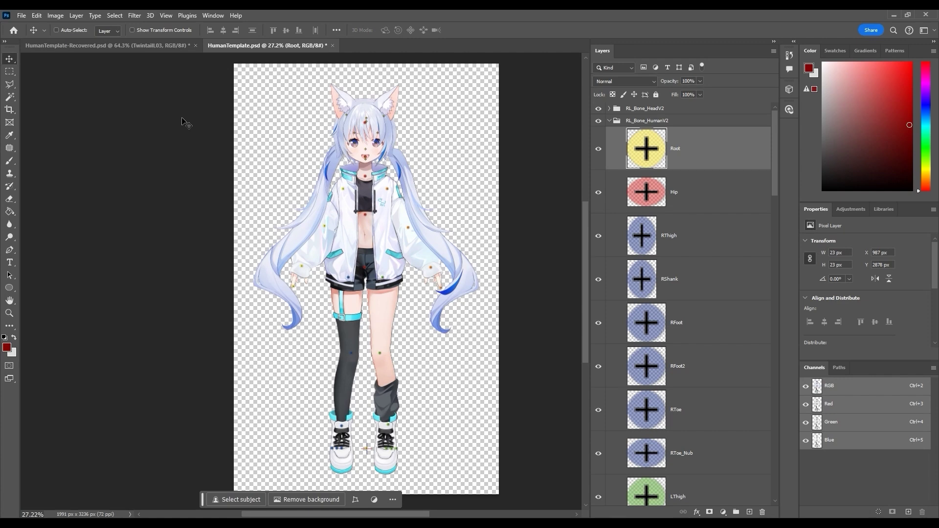
{"action": "left_click", "coordinate": [36, 16]}
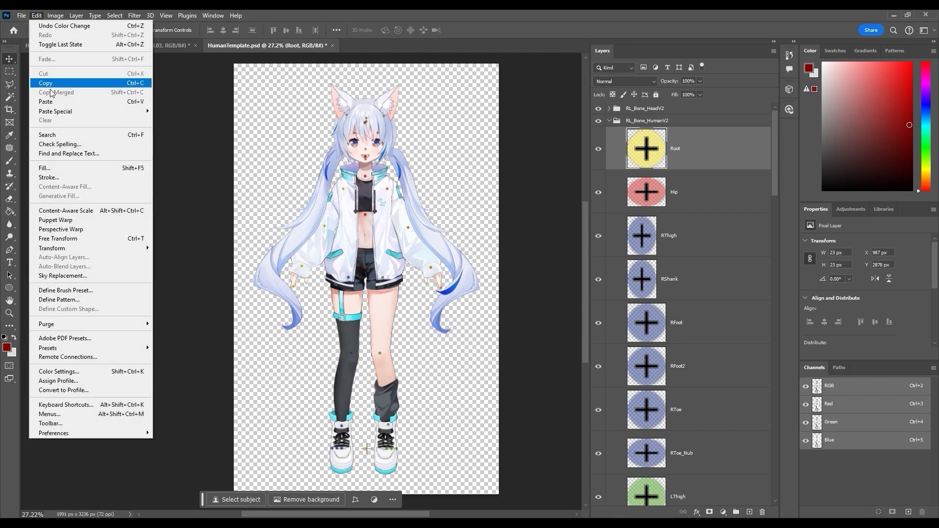
{"action": "mouse_move", "coordinate": [62, 111]}
{"action": "left_click", "coordinate": [202, 121]}
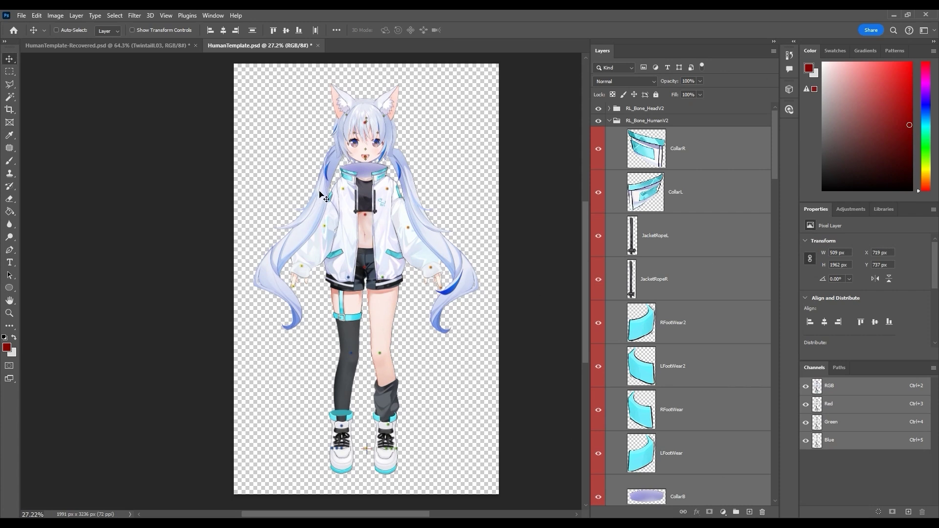
Hide all the accessory layers pasted into RL_Bone_HumanV2 and collapse the group.
{"action": "right_click", "coordinate": [597, 216]}
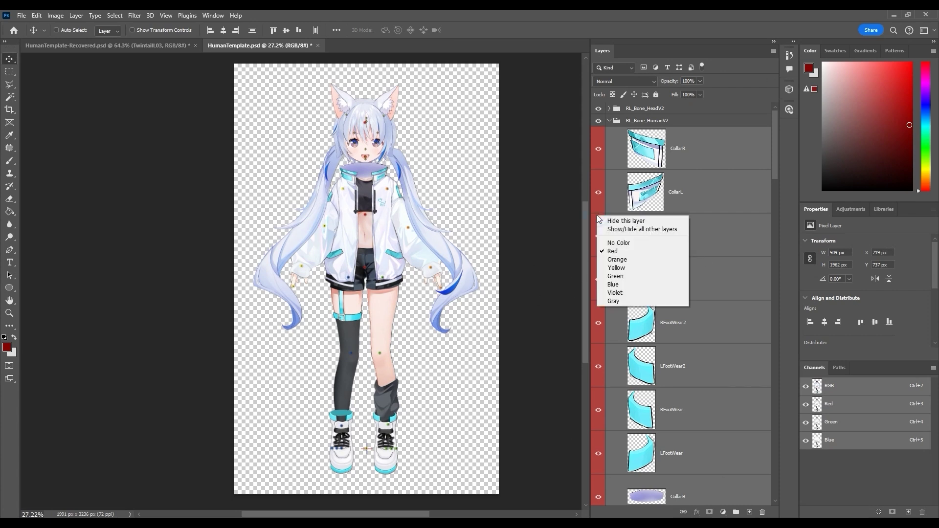
{"action": "left_click", "coordinate": [606, 220]}
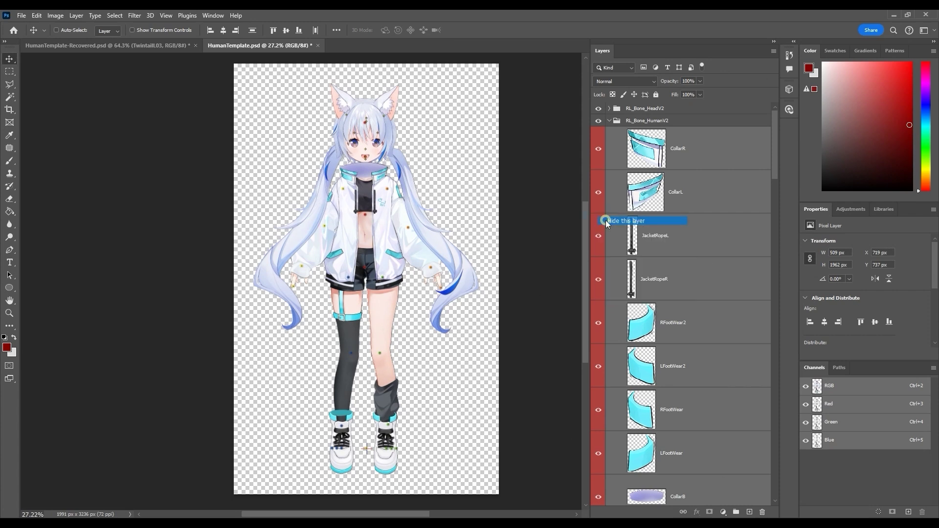
{"action": "left_click", "coordinate": [610, 123]}
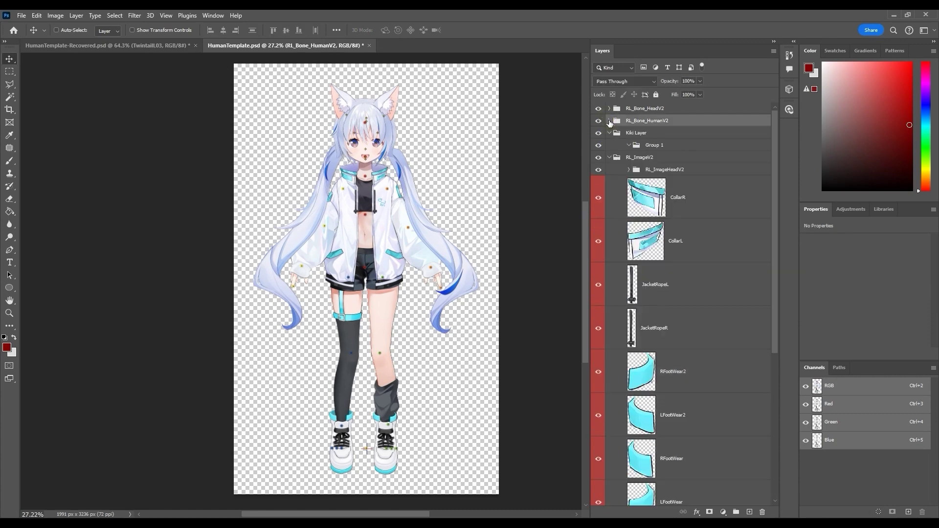
Copy the red-labelled hair and ear items in RL_ImageHeadV2: Bang through Hairshadow01, plus BackHairWave, TwintailL03 and TwintailR02.
{"action": "left_click", "coordinate": [627, 171]}
{"action": "left_click", "coordinate": [703, 185]}
{"action": "left_click", "coordinate": [682, 368], "text": "shift"}
{"action": "scroll", "coordinate": [682, 369], "scroll_direction": "down", "scroll_amount": 3}
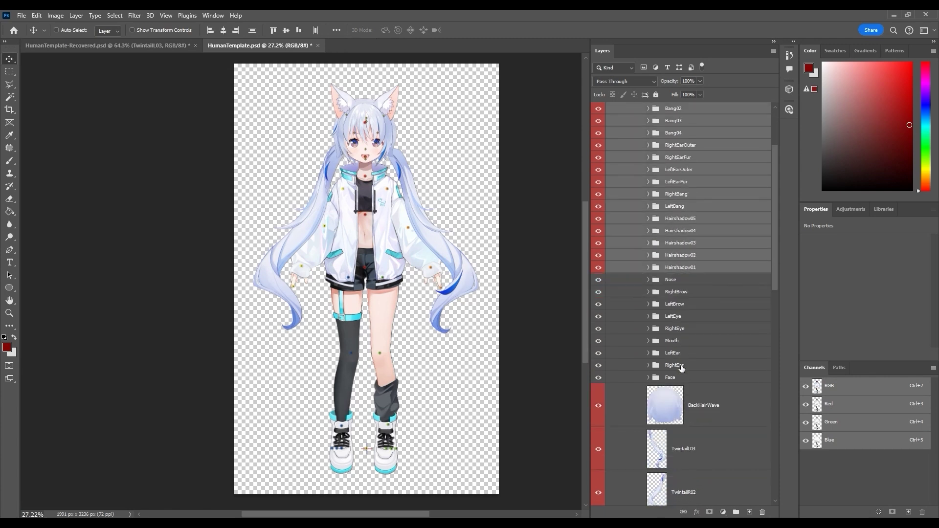
{"action": "scroll", "coordinate": [682, 368], "scroll_direction": "down", "scroll_amount": 3}
{"action": "left_click", "coordinate": [709, 297], "text": "ctrl"}
{"action": "left_click", "coordinate": [709, 387], "text": "shift"}
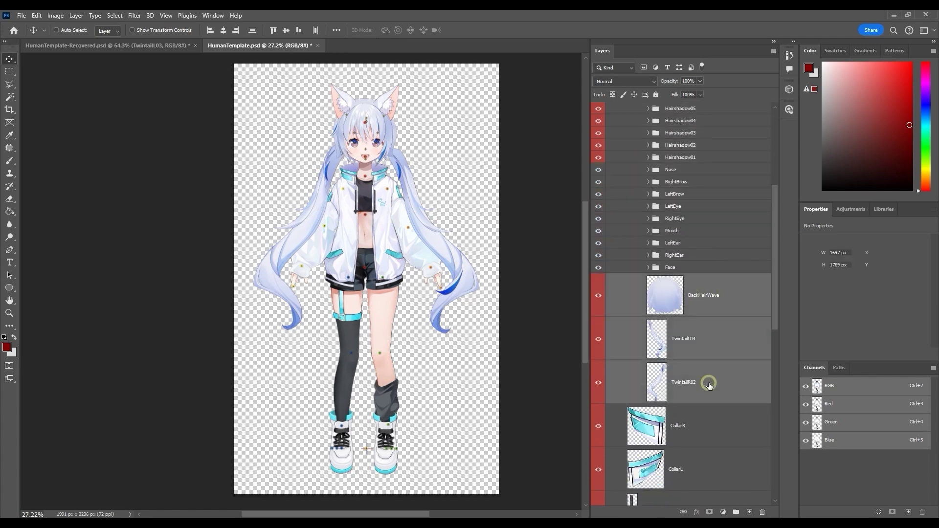
{"action": "scroll", "coordinate": [713, 347], "scroll_direction": "up", "scroll_amount": 4}
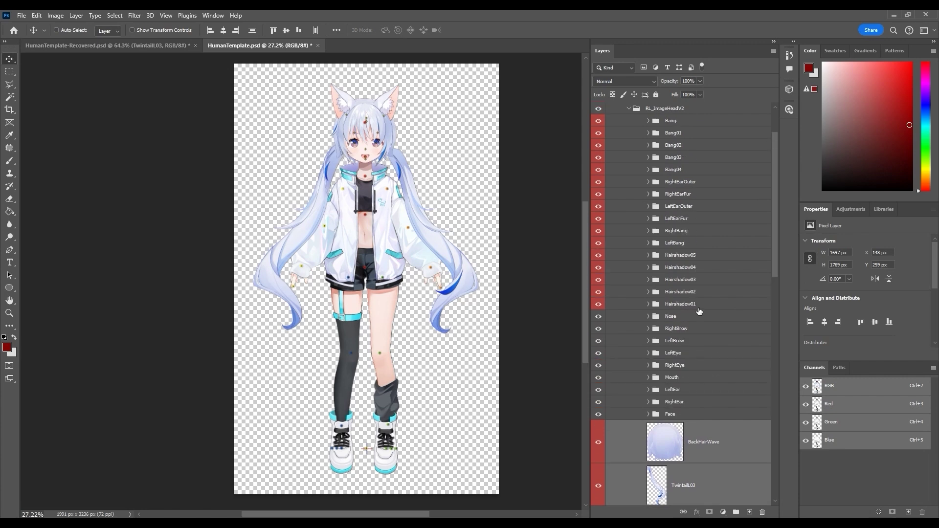
{"action": "left_click", "coordinate": [698, 306], "text": "ctrl"}
{"action": "left_click", "coordinate": [683, 122], "text": "shift"}
{"action": "scroll", "coordinate": [671, 193], "scroll_direction": "up", "scroll_amount": 3}
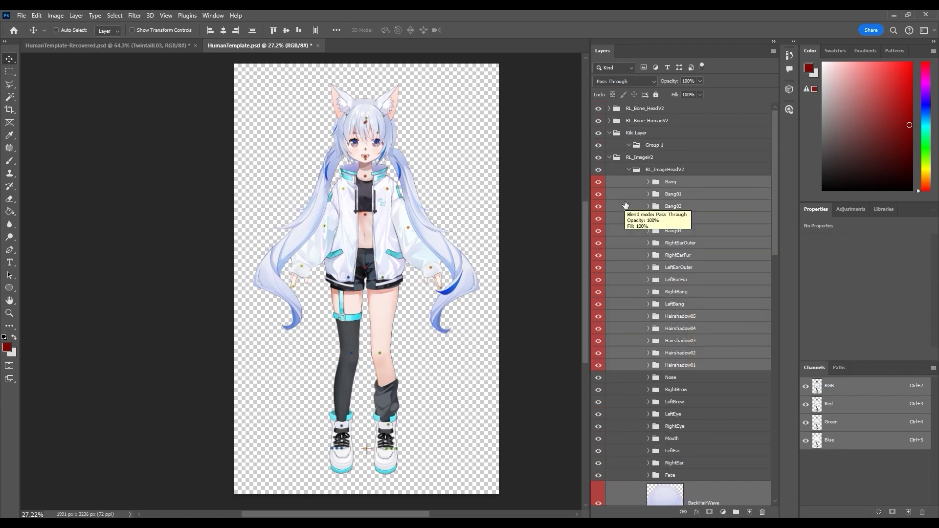
{"action": "left_click", "coordinate": [37, 15]}
{"action": "left_click", "coordinate": [47, 83]}
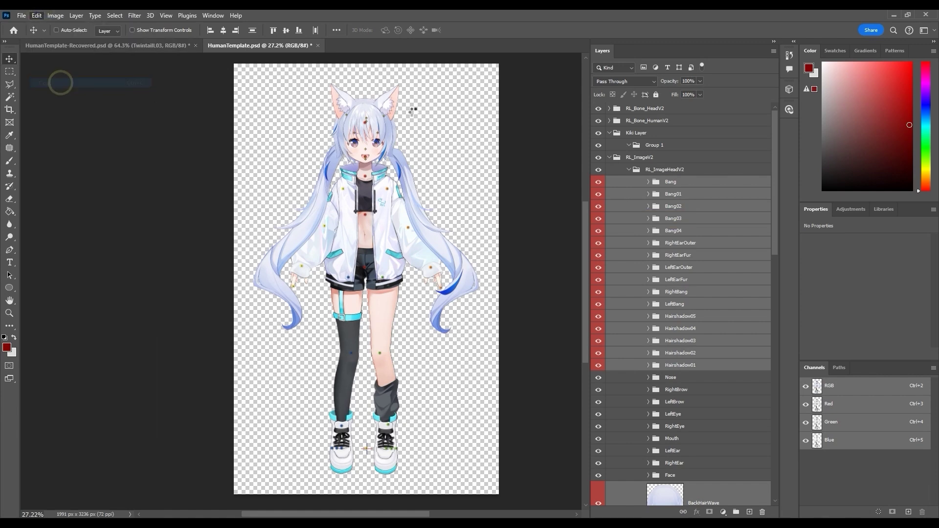
Paste the copied hair and ear items in place inside the RL_Bone_HeadV2 group, above the Face layer.
{"action": "left_click", "coordinate": [609, 157]}
{"action": "left_click", "coordinate": [609, 108]}
{"action": "left_click", "coordinate": [681, 137]}
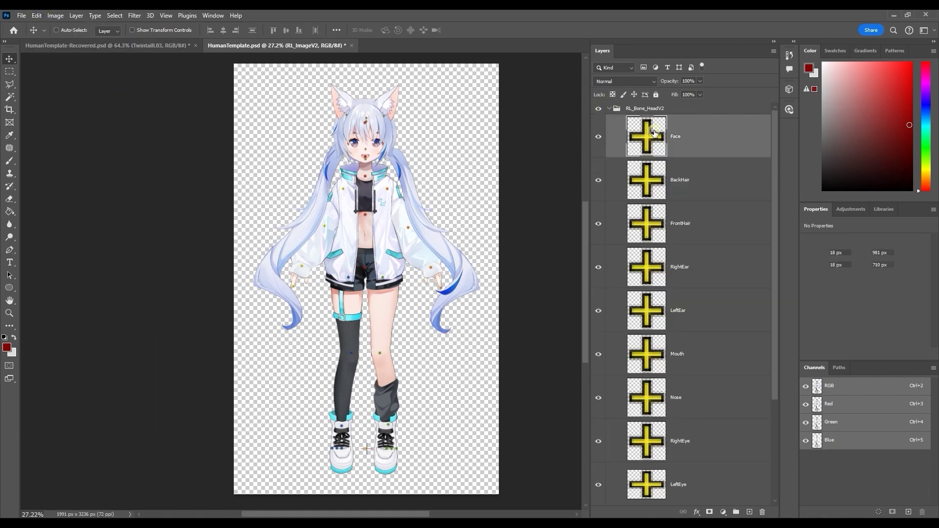
{"action": "left_click", "coordinate": [37, 15]}
{"action": "mouse_move", "coordinate": [77, 111]}
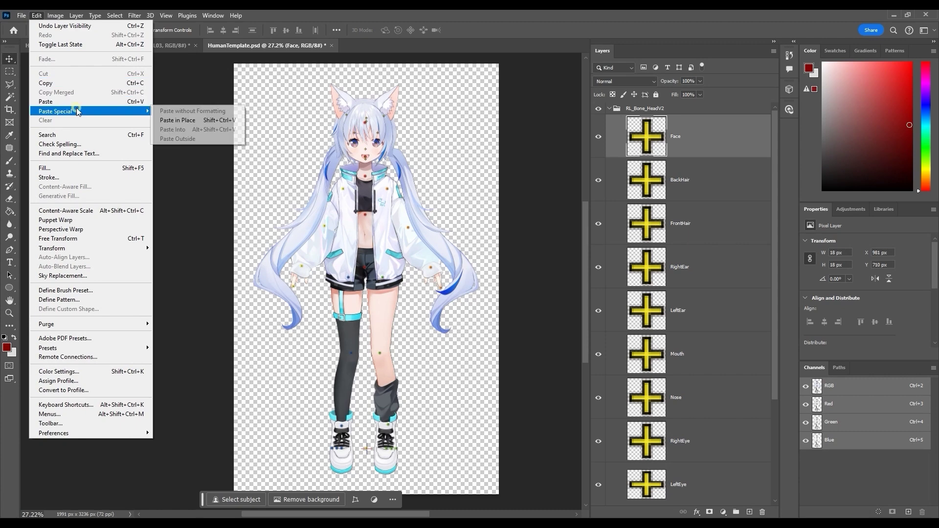
{"action": "left_click", "coordinate": [201, 123]}
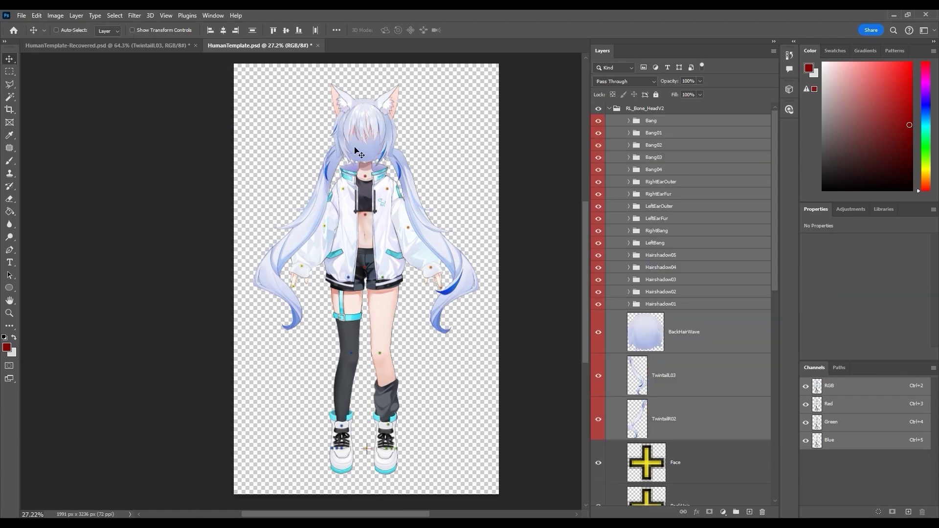
Hide all the hair and ear items pasted into RL_Bone_HeadV2 and collapse the group.
{"action": "right_click", "coordinate": [602, 208]}
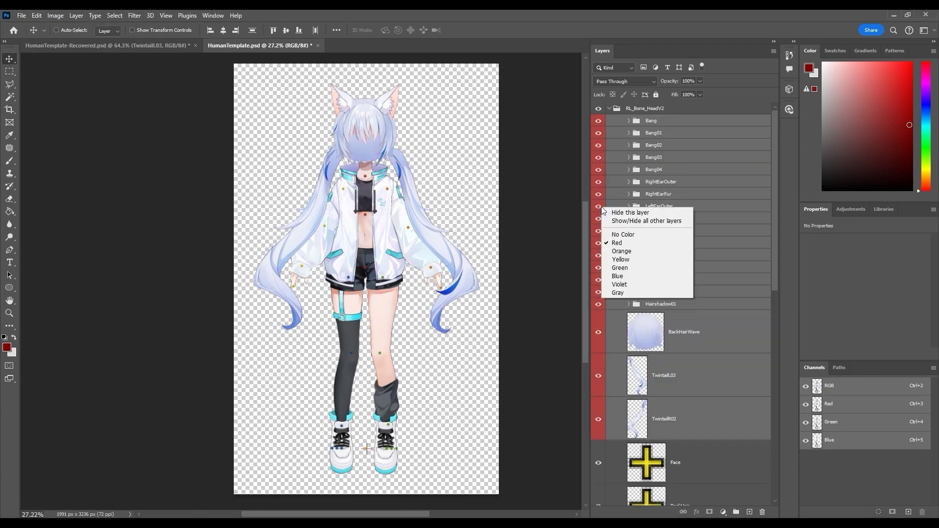
{"action": "left_click", "coordinate": [618, 213]}
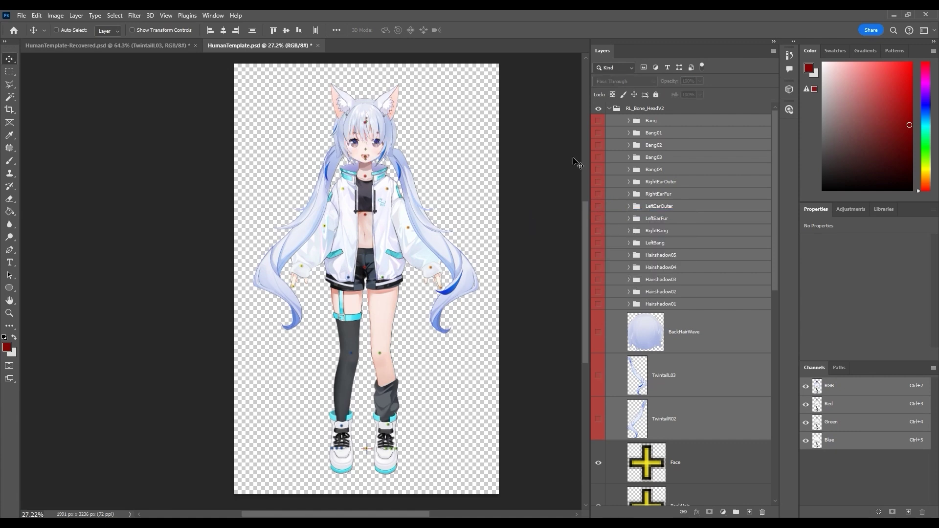
{"action": "left_click", "coordinate": [610, 109]}
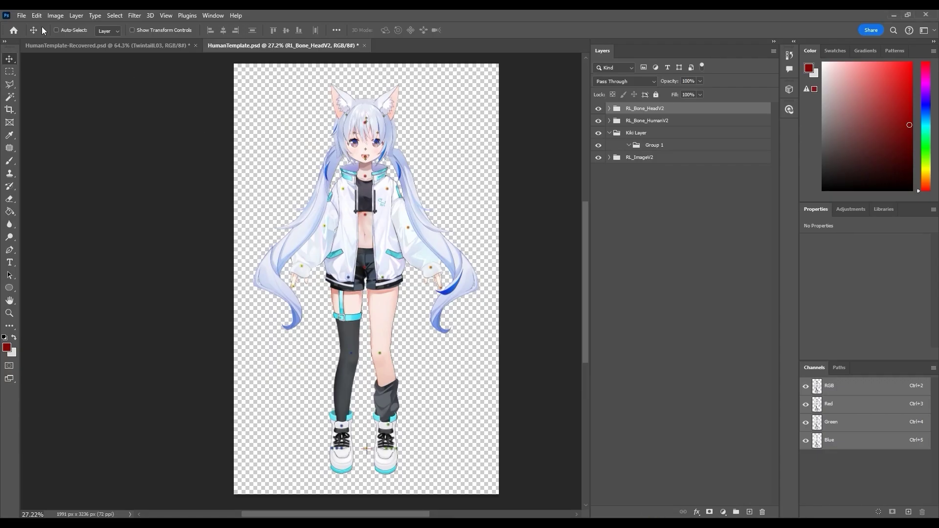
Save HumanTemplate.psd, accept the nested layer group notice, and switch to Cartoon Animator 5.
{"action": "left_click", "coordinate": [22, 15]}
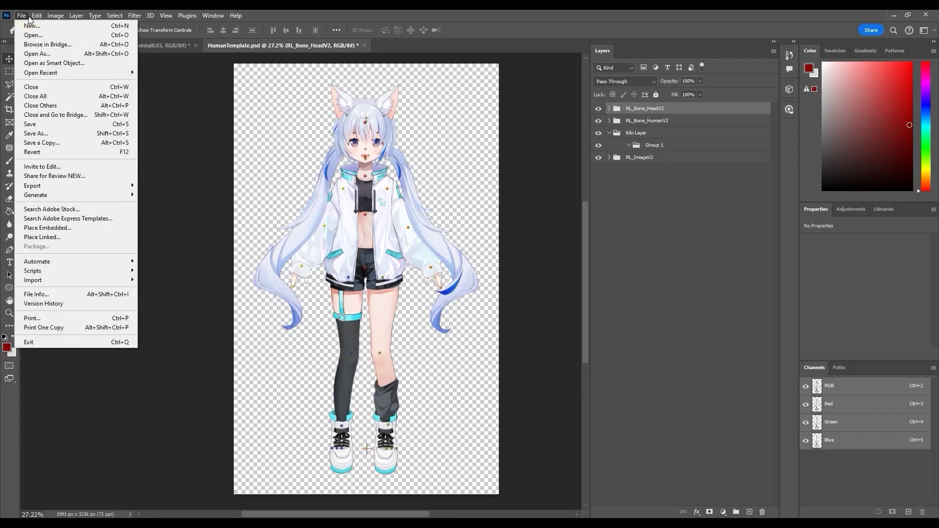
{"action": "left_click", "coordinate": [78, 125]}
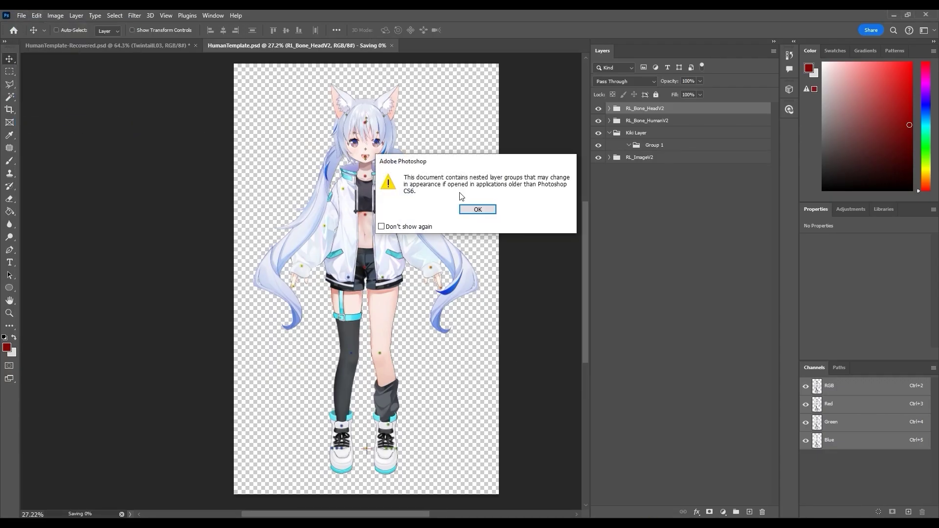
{"action": "left_click", "coordinate": [479, 210]}
{"action": "key", "text": "alt+Tab"}
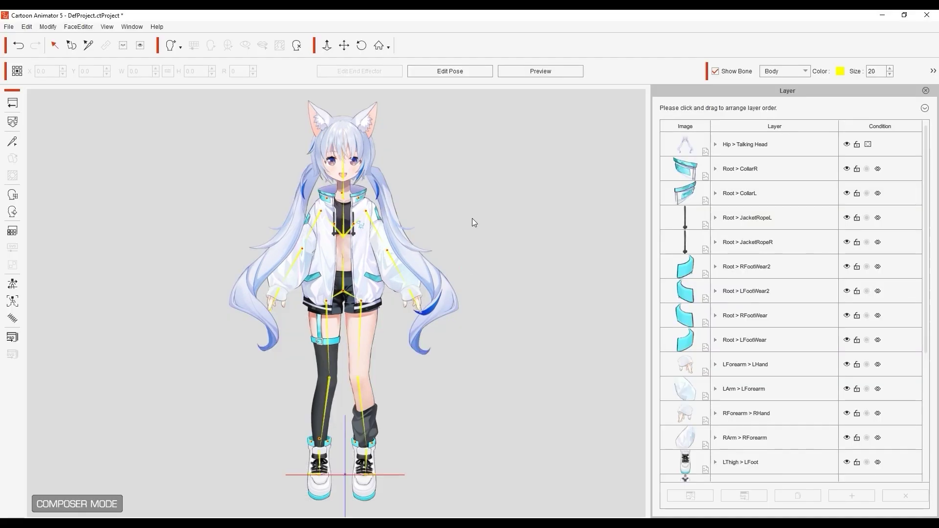
Inspect the bone points of the collar and jacket rope sprites, and the face bones of the Talking Head.
{"action": "left_click_drag", "start_coordinate": [388, 161], "coordinate": [392, 231]}
{"action": "scroll", "coordinate": [392, 231], "scroll_direction": "up", "scroll_amount": 6}
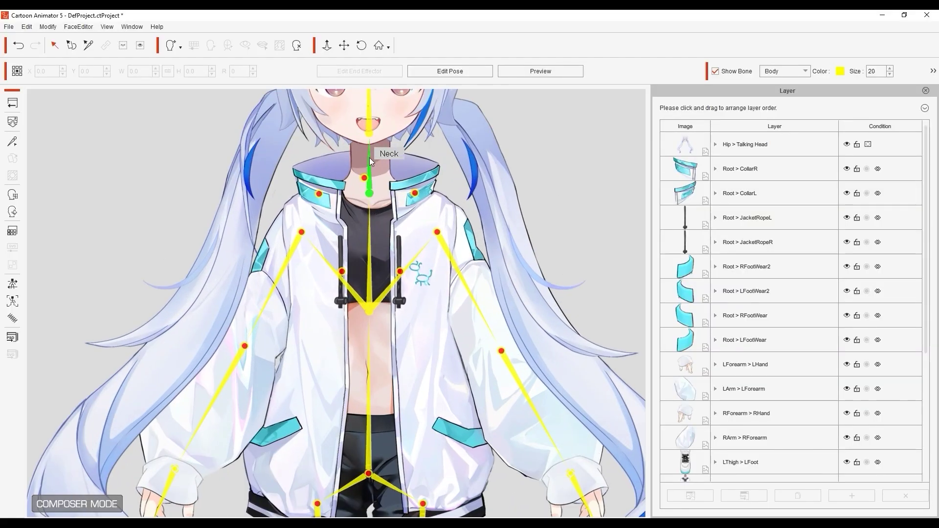
{"action": "left_click_drag", "start_coordinate": [392, 176], "coordinate": [371, 304]}
{"action": "scroll", "coordinate": [398, 234], "scroll_direction": "up", "scroll_amount": 3}
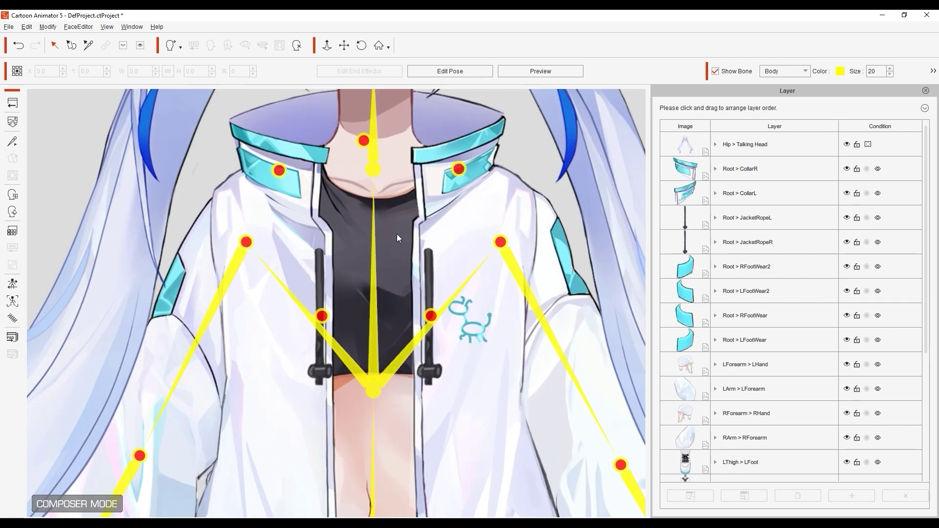
{"action": "left_click", "coordinate": [460, 170]}
{"action": "left_click", "coordinate": [430, 316]}
{"action": "left_click", "coordinate": [322, 316]}
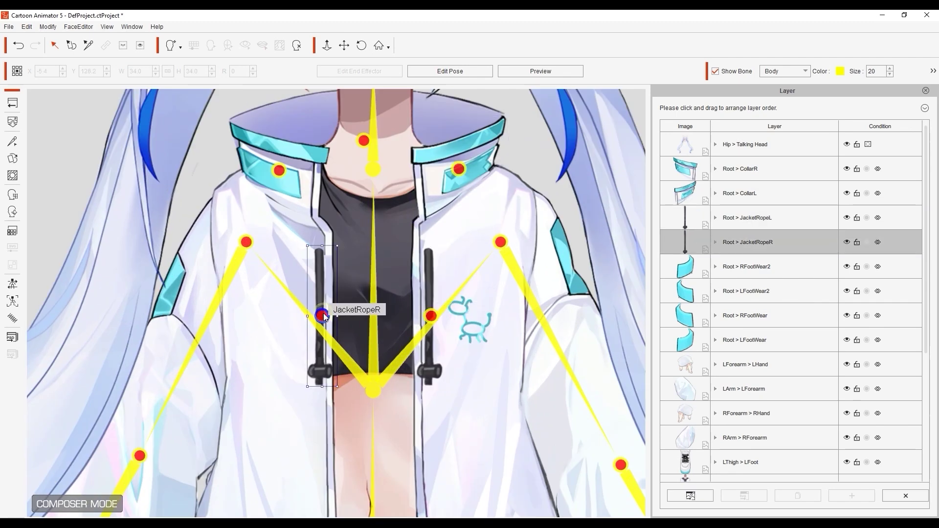
{"action": "left_click", "coordinate": [279, 170]}
{"action": "scroll", "coordinate": [221, 189], "scroll_direction": "down", "scroll_amount": 5}
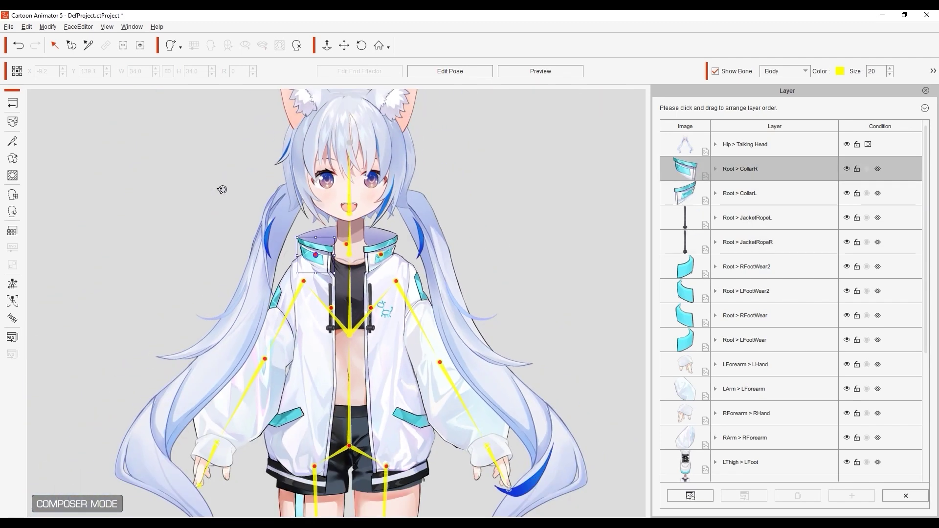
{"action": "scroll", "coordinate": [352, 215], "scroll_direction": "up", "scroll_amount": 2}
{"action": "left_click", "coordinate": [757, 151]}
{"action": "scroll", "coordinate": [541, 212], "scroll_direction": "up", "scroll_amount": 4}
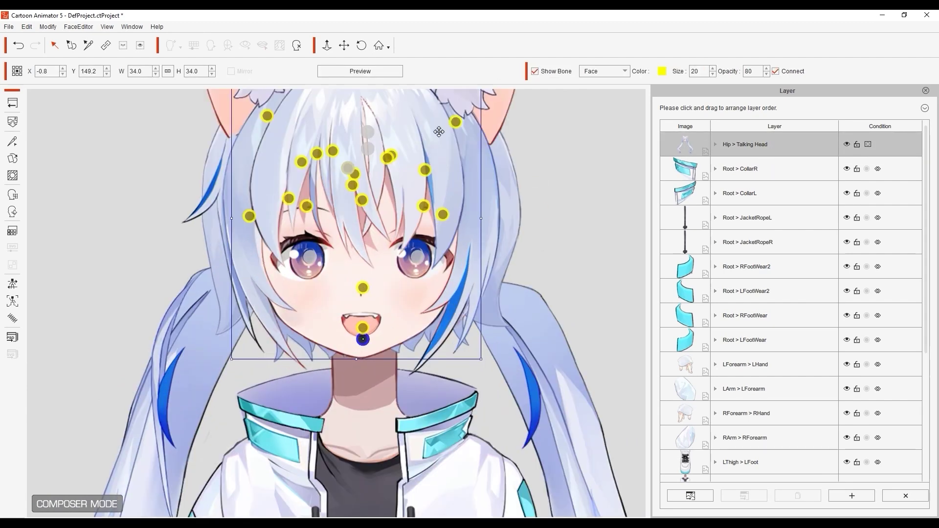
{"action": "scroll", "coordinate": [503, 210], "scroll_direction": "down", "scroll_amount": 5}
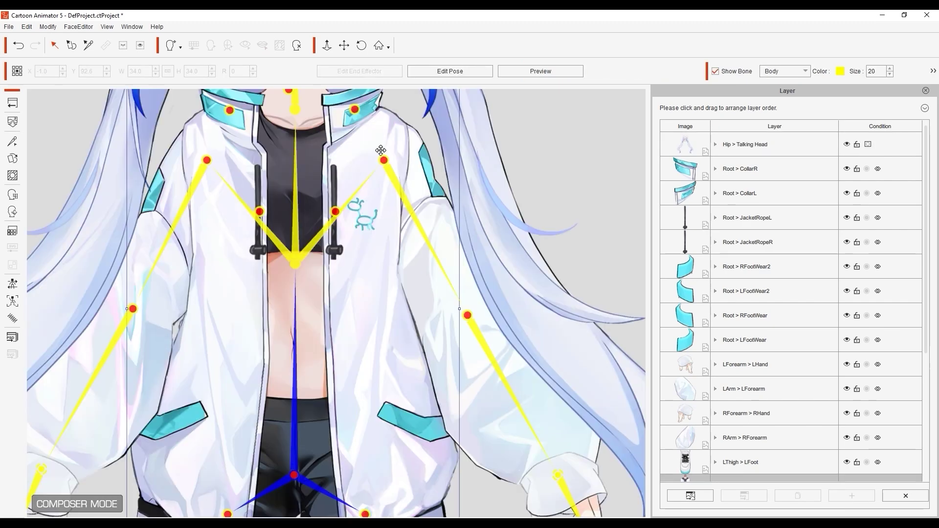
Test how the JacketRopeL sprite rotates around its bone point and return it upright.
{"action": "left_click", "coordinate": [335, 214]}
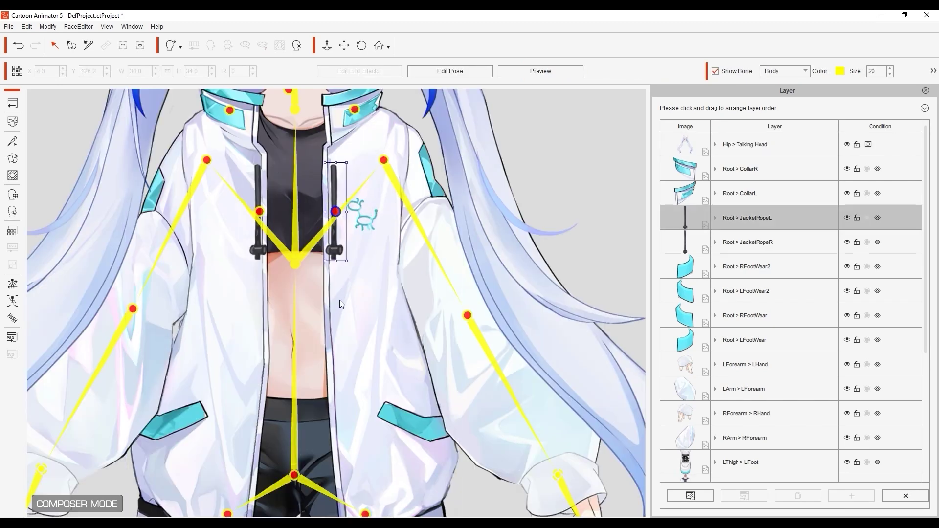
{"action": "left_click_drag", "start_coordinate": [348, 266], "coordinate": [290, 296]}
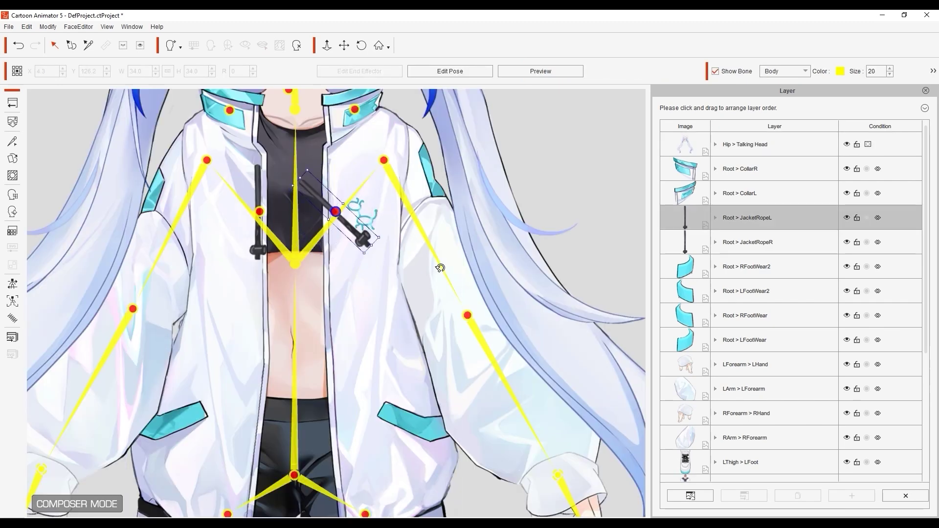
{"action": "left_click_drag", "start_coordinate": [441, 268], "coordinate": [278, 337]}
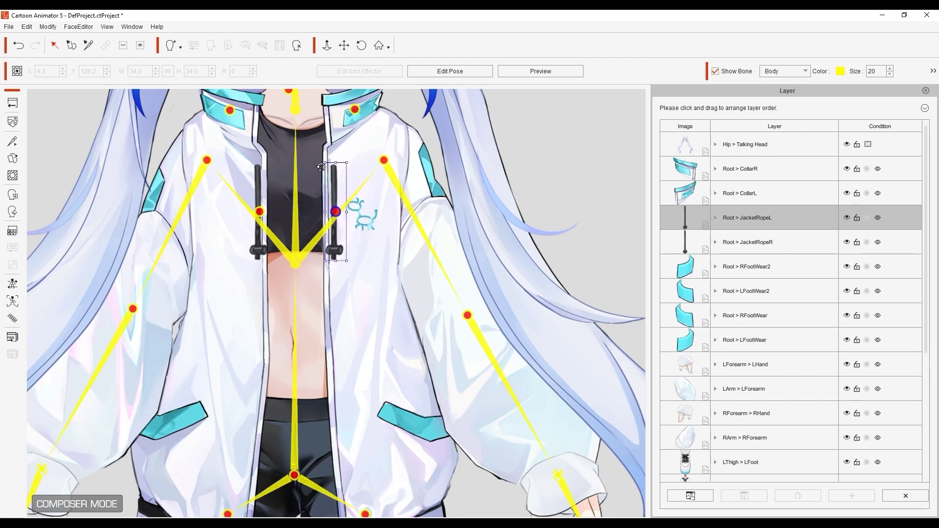
In the Bone Editor, move the JacketRopeL and JacketRopeR bone points to the upper ends of their ropes, at about Y 131.6.
{"action": "left_click", "coordinate": [12, 141]}
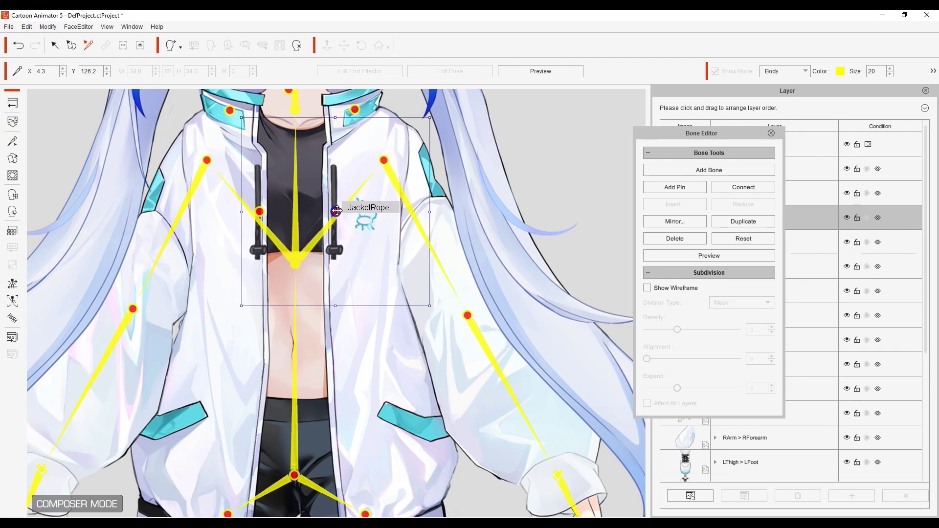
{"action": "left_click_drag", "start_coordinate": [336, 211], "coordinate": [334, 169]}
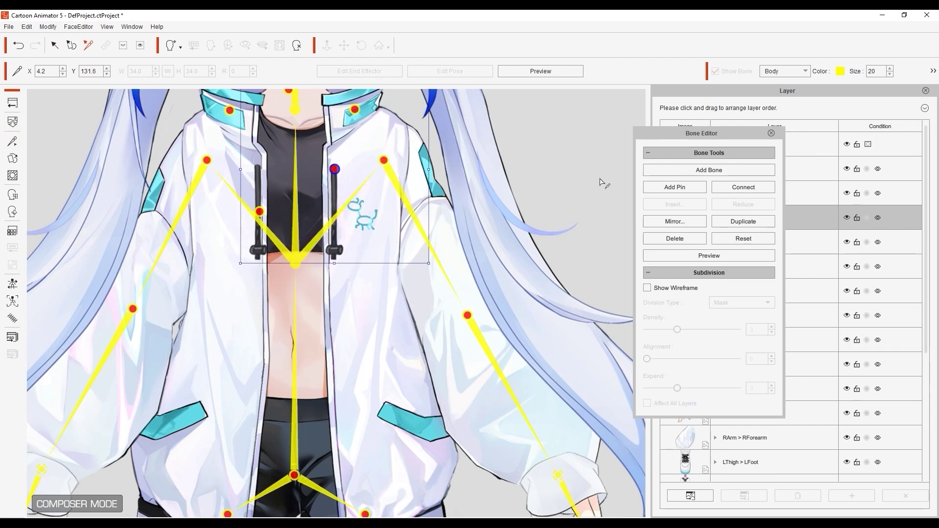
{"action": "left_click_drag", "start_coordinate": [259, 212], "coordinate": [257, 169]}
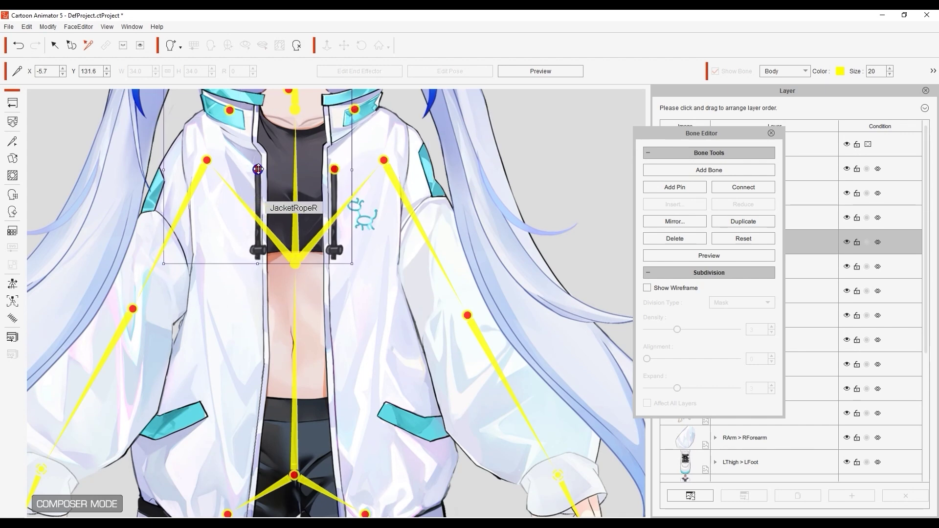
Preview the jacket rope movement with the repositioned bone points and exit the preview.
{"action": "left_click", "coordinate": [671, 256]}
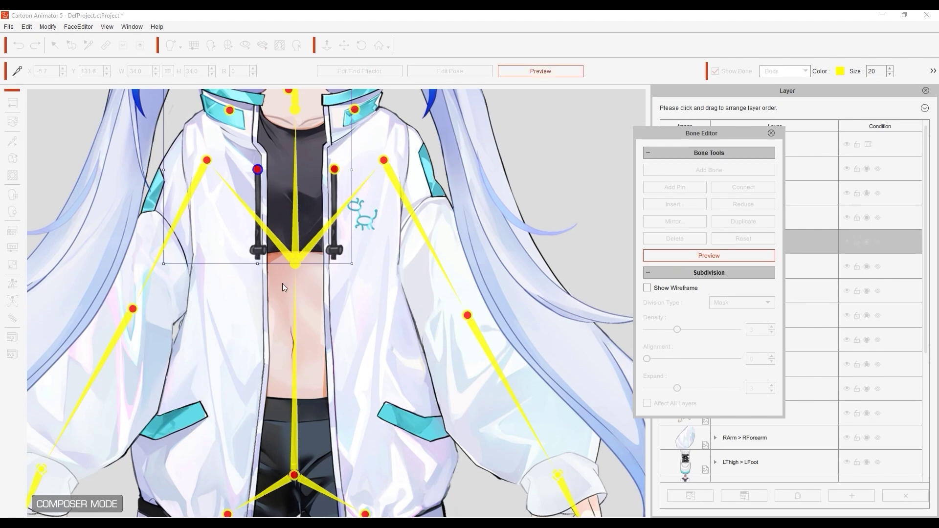
{"action": "left_click_drag", "start_coordinate": [356, 270], "coordinate": [366, 298]}
{"action": "left_click", "coordinate": [688, 256]}
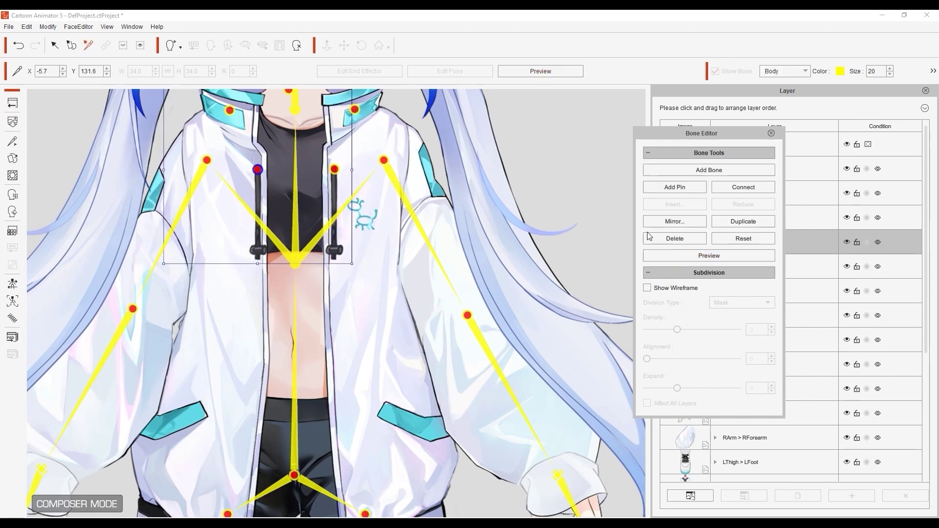
Connect the JacketRopeR and JacketRopeL bones to the Torso bone.
{"action": "left_click", "coordinate": [722, 189]}
{"action": "left_click", "coordinate": [295, 196]}
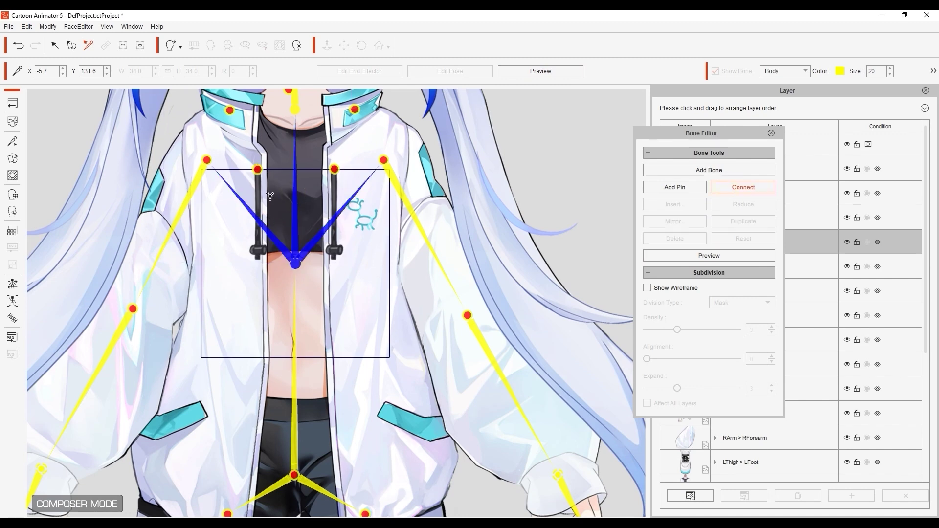
{"action": "left_click", "coordinate": [258, 170]}
{"action": "left_click", "coordinate": [300, 225]}
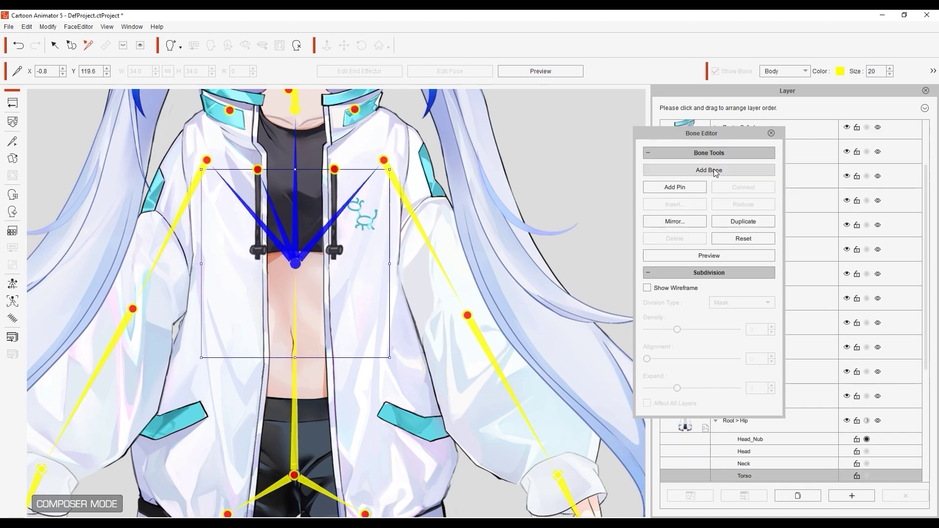
{"action": "left_click", "coordinate": [334, 170]}
{"action": "left_click", "coordinate": [356, 223]}
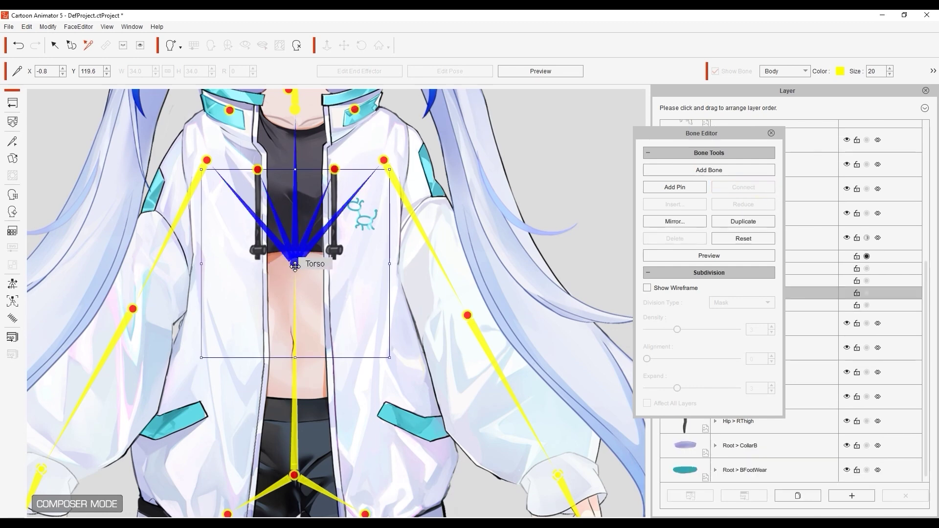
Preview how both jacket ropes follow when the Torso bone is rotated, and exit the preview.
{"action": "left_click", "coordinate": [706, 257]}
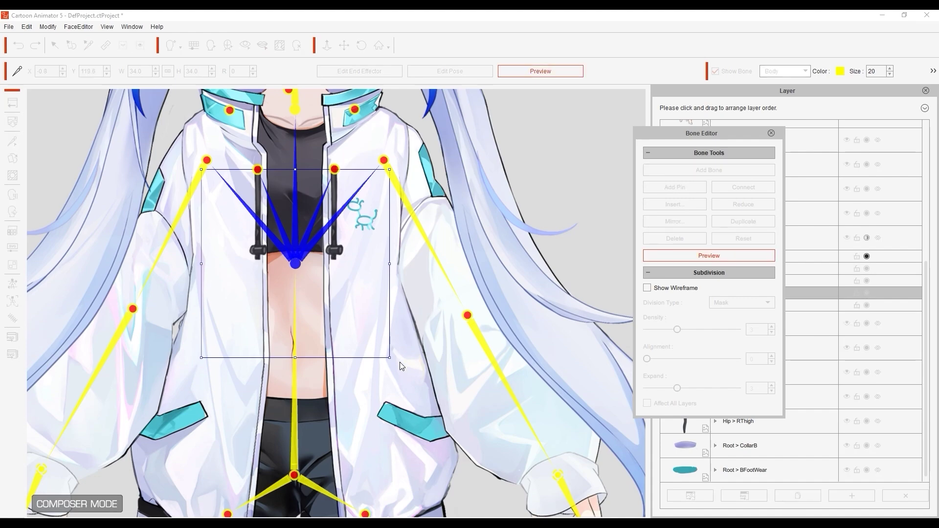
{"action": "left_click_drag", "start_coordinate": [395, 364], "coordinate": [474, 357]}
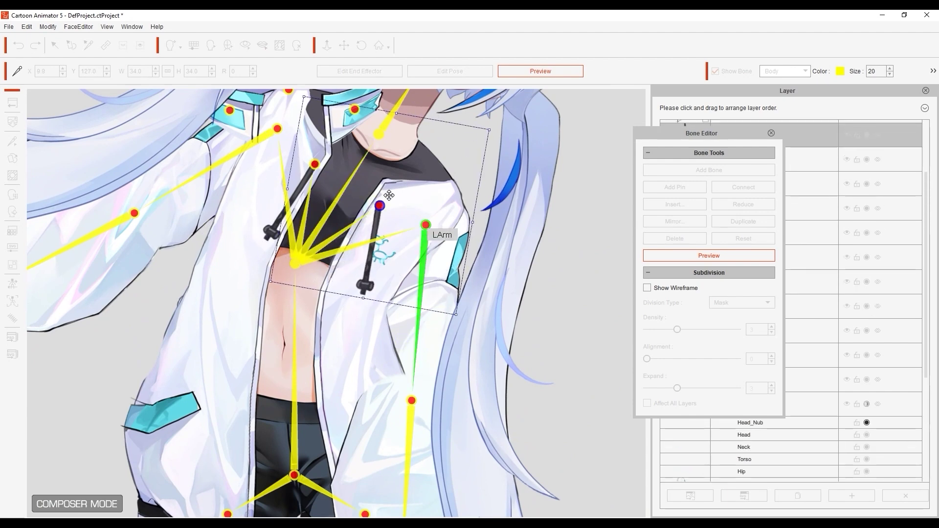
{"action": "left_click", "coordinate": [663, 254]}
Add a chain of three bone points to JacketRopeL, running down the rope from its upper bone point to the lower tip.
{"action": "left_click", "coordinate": [338, 340]}
{"action": "left_click_drag", "start_coordinate": [319, 192], "coordinate": [325, 256]}
{"action": "scroll", "coordinate": [325, 256], "scroll_direction": "up", "scroll_amount": 7}
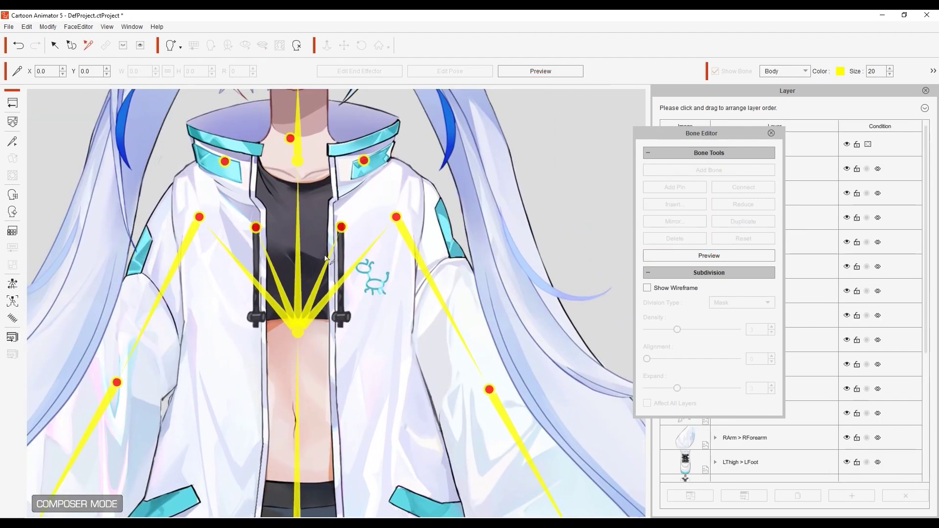
{"action": "left_click", "coordinate": [345, 164]}
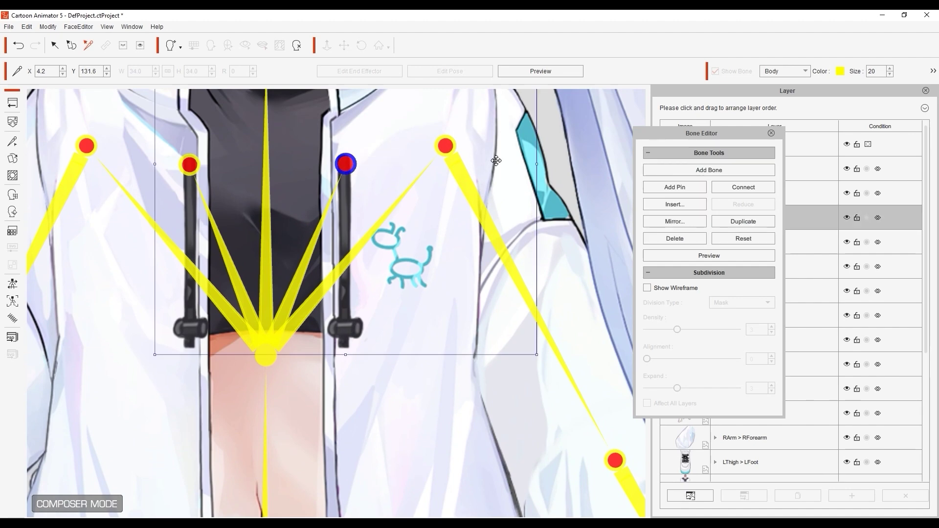
{"action": "left_click", "coordinate": [709, 170]}
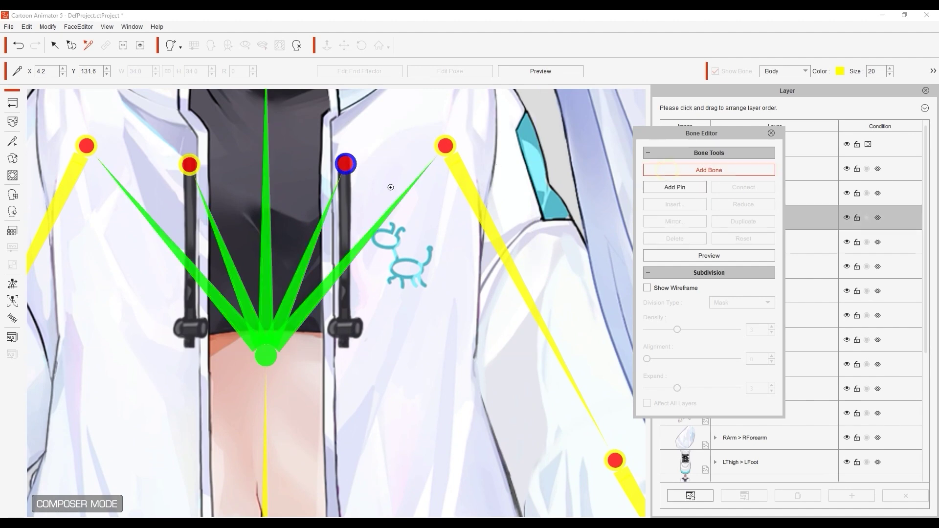
{"action": "left_click", "coordinate": [345, 223]}
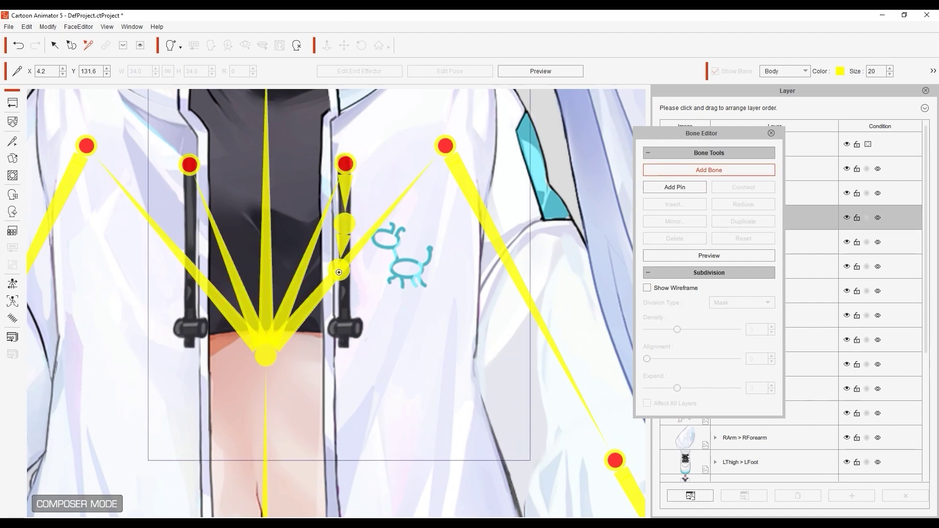
{"action": "left_click", "coordinate": [345, 289]}
{"action": "left_click", "coordinate": [345, 339]}
{"action": "right_click", "coordinate": [403, 367]}
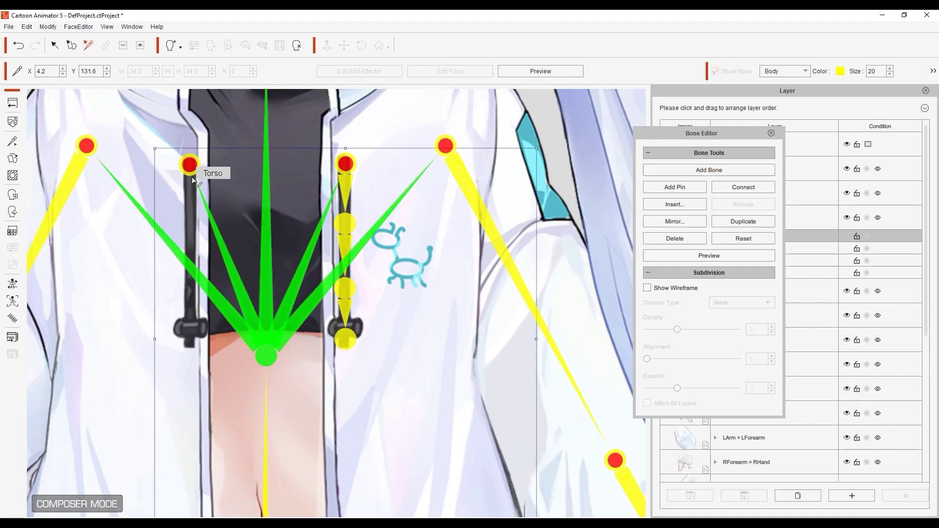
Add a matching chain of three bone points down JacketRopeR from its upper bone point to the lower tip.
{"action": "left_click", "coordinate": [190, 165]}
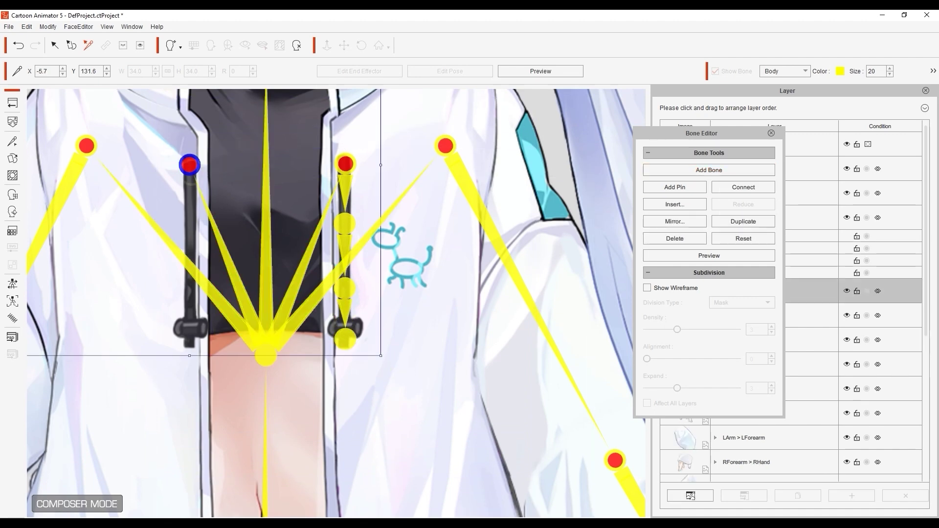
{"action": "left_click", "coordinate": [189, 222]}
{"action": "left_click", "coordinate": [189, 286]}
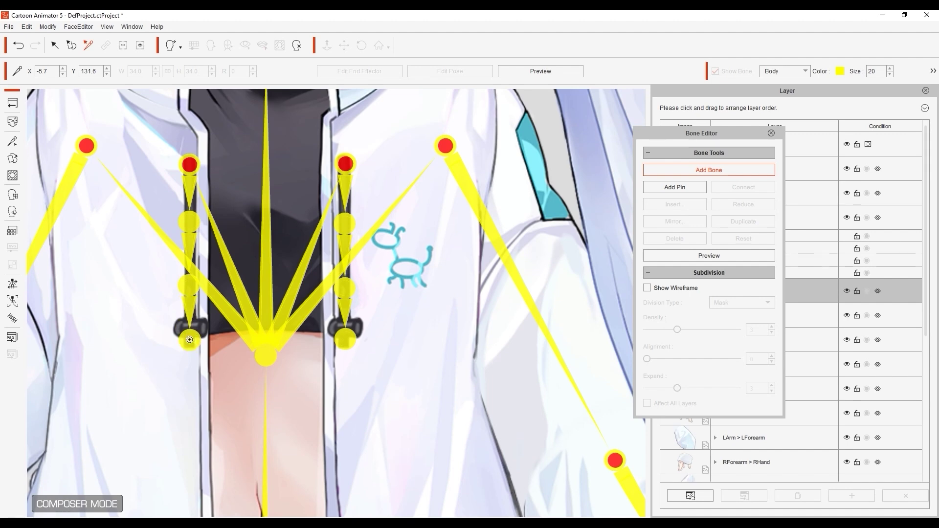
{"action": "right_click", "coordinate": [178, 370]}
Preview the bending of JacketRopeL by rotating its upper, middle and lower bones, and exit the preview.
{"action": "left_click", "coordinate": [675, 258]}
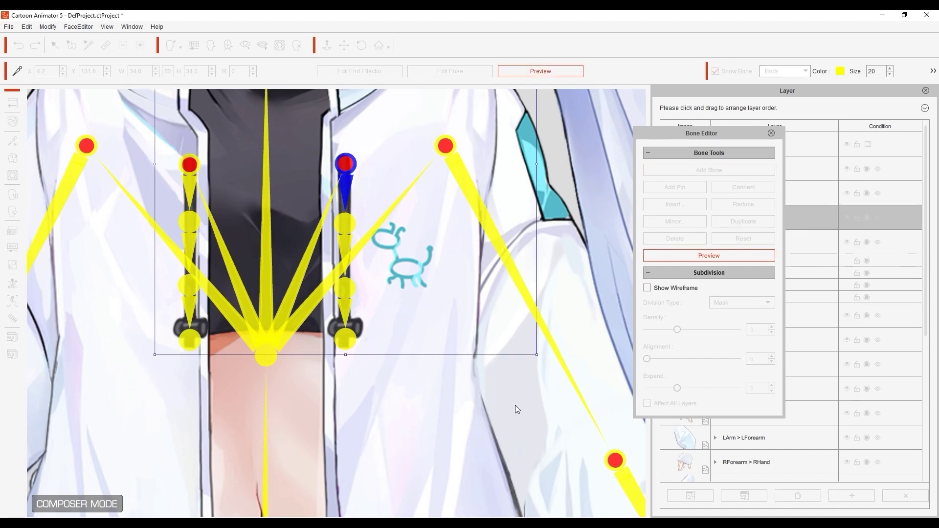
{"action": "left_click_drag", "start_coordinate": [541, 360], "coordinate": [569, 319]}
{"action": "left_click", "coordinate": [357, 225]}
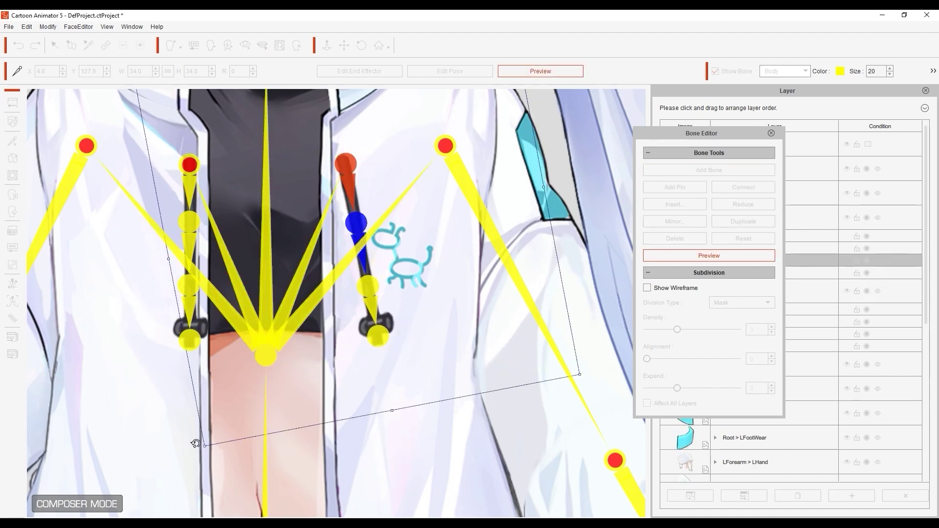
{"action": "left_click_drag", "start_coordinate": [198, 444], "coordinate": [313, 456]}
{"action": "left_click", "coordinate": [394, 274]}
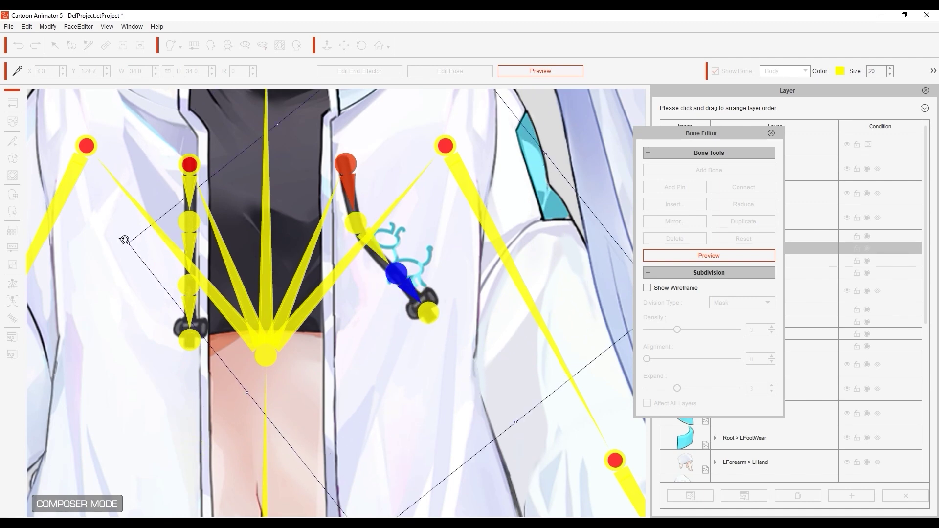
{"action": "left_click_drag", "start_coordinate": [124, 240], "coordinate": [164, 410]}
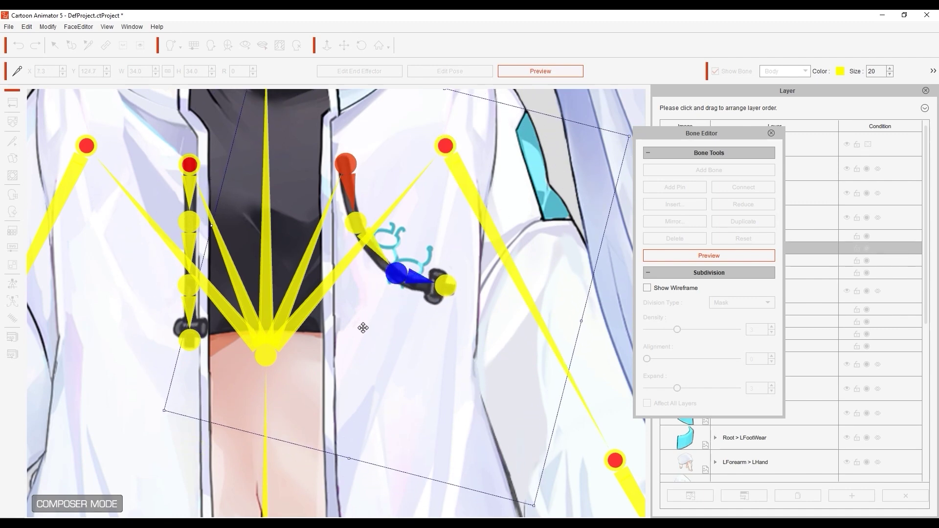
{"action": "left_click", "coordinate": [673, 260]}
Connect the CollarB bone to the Neck bone.
{"action": "scroll", "coordinate": [278, 134], "scroll_direction": "down", "scroll_amount": 4}
{"action": "left_click_drag", "start_coordinate": [453, 142], "coordinate": [491, 223]}
{"action": "scroll", "coordinate": [489, 221], "scroll_direction": "up", "scroll_amount": 8}
{"action": "left_click_drag", "start_coordinate": [579, 245], "coordinate": [554, 267]}
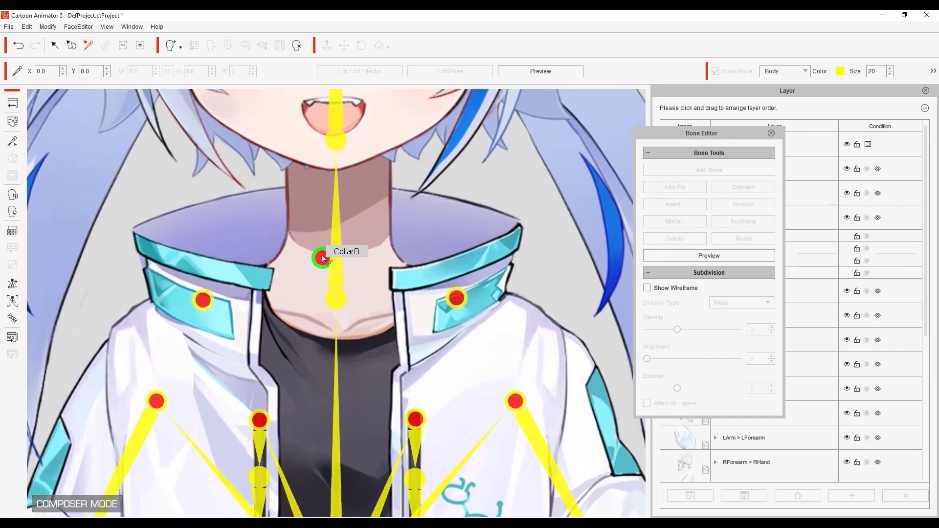
{"action": "left_click", "coordinate": [320, 253]}
{"action": "left_click", "coordinate": [203, 300]}
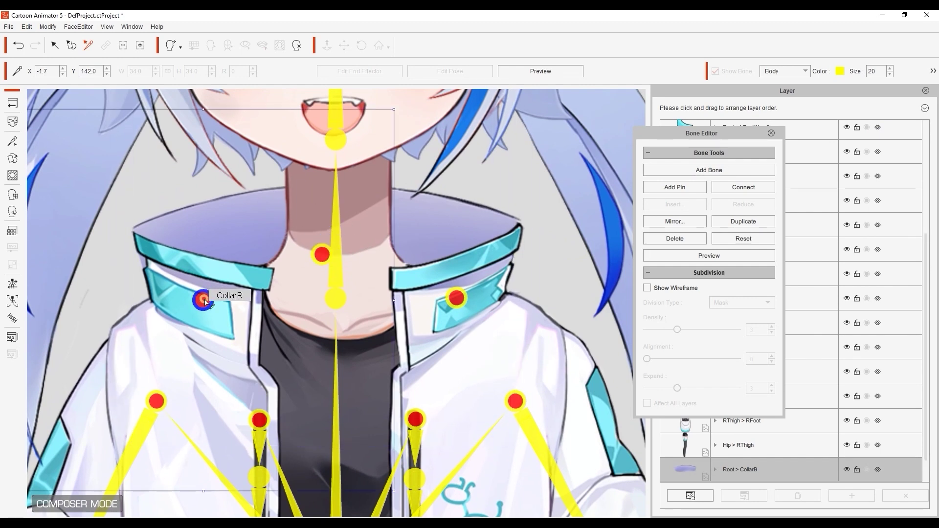
{"action": "left_click", "coordinate": [337, 281]}
{"action": "left_click", "coordinate": [322, 254]}
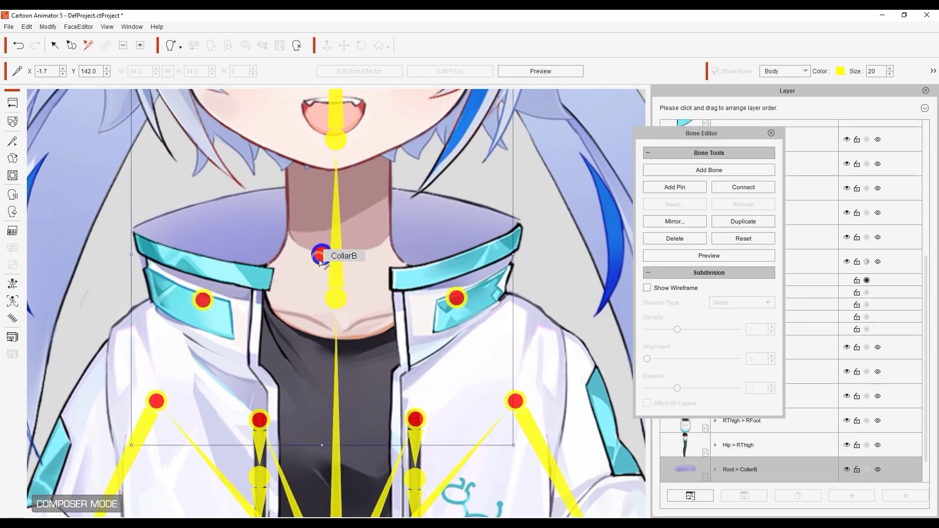
{"action": "left_click", "coordinate": [743, 187]}
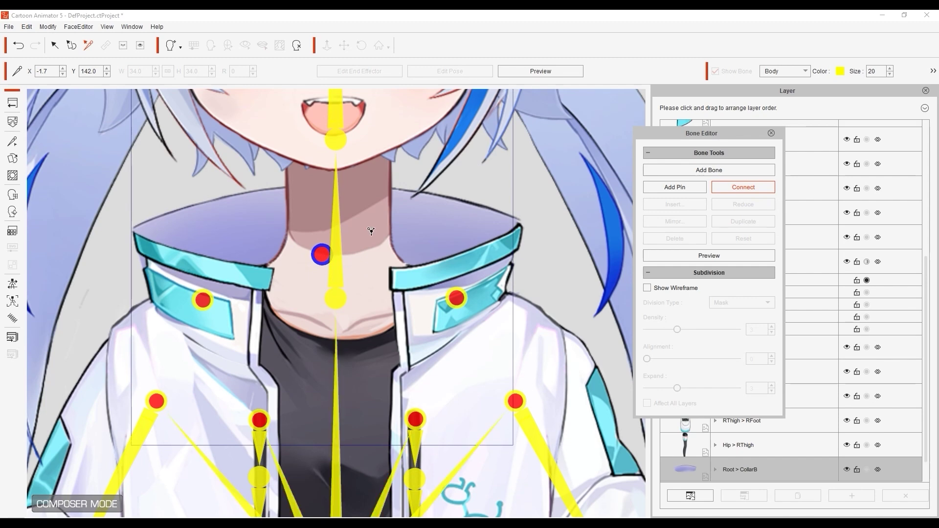
{"action": "left_click", "coordinate": [330, 266]}
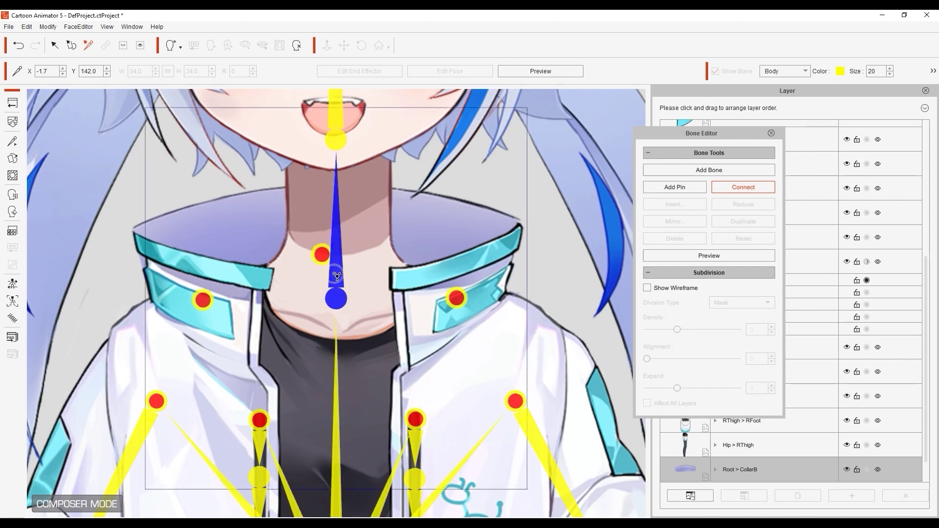
Connect the CollarR and CollarL bones to the Neck bone and preview how the collar follows the neck.
{"action": "left_click", "coordinate": [203, 299]}
{"action": "left_click", "coordinate": [744, 187]}
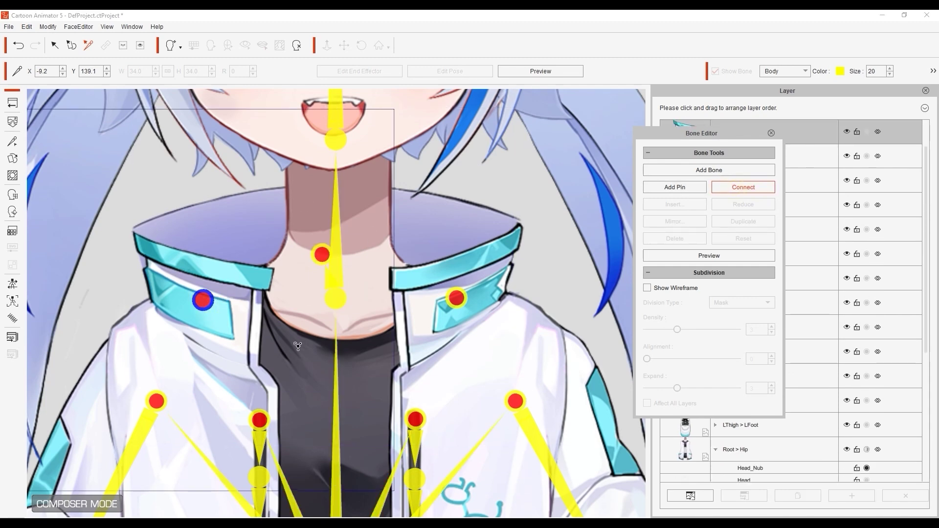
{"action": "left_click", "coordinate": [336, 264]}
{"action": "left_click", "coordinate": [456, 299]}
{"action": "left_click", "coordinate": [744, 187]}
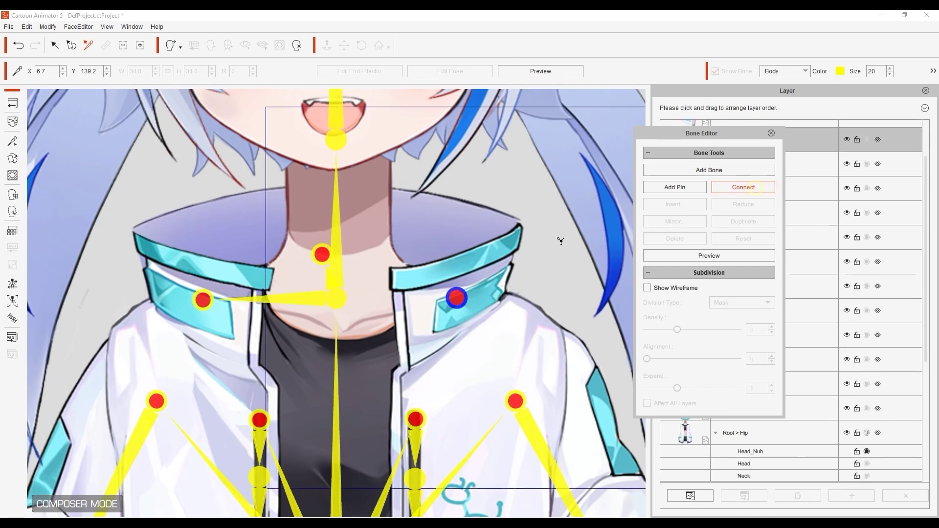
{"action": "left_click", "coordinate": [336, 300]}
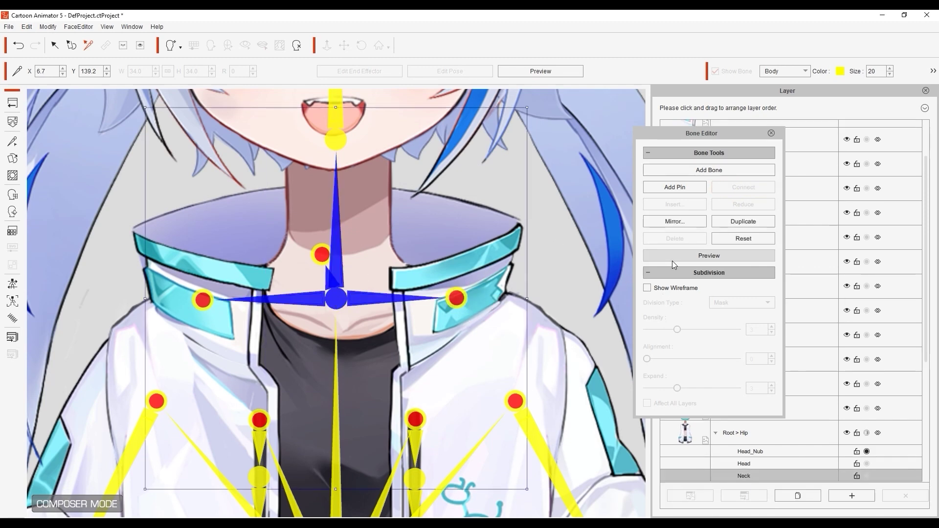
{"action": "left_click", "coordinate": [709, 256]}
{"action": "left_click_drag", "start_coordinate": [136, 492], "coordinate": [131, 489]}
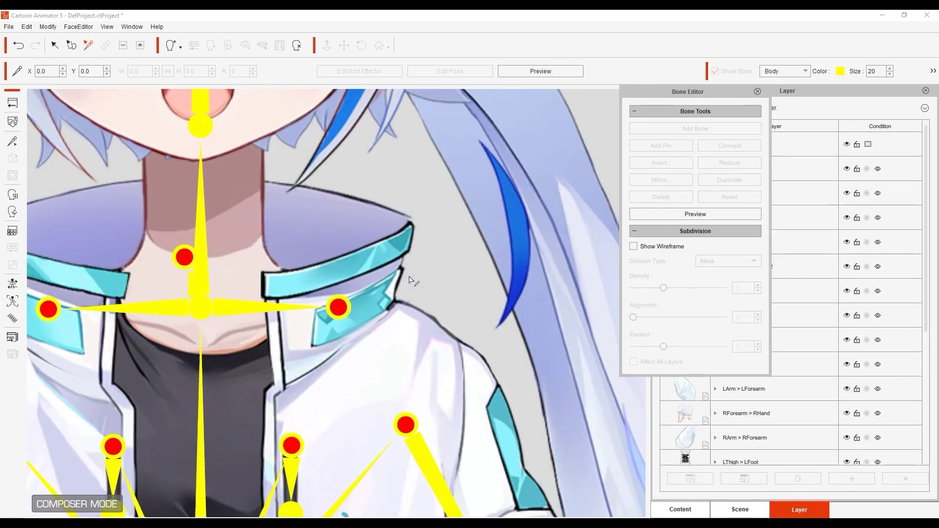
Extend the CollarL bone with two bone points, one at the collar's lower front corner and one at its upper front corner.
{"action": "left_click", "coordinate": [337, 307]}
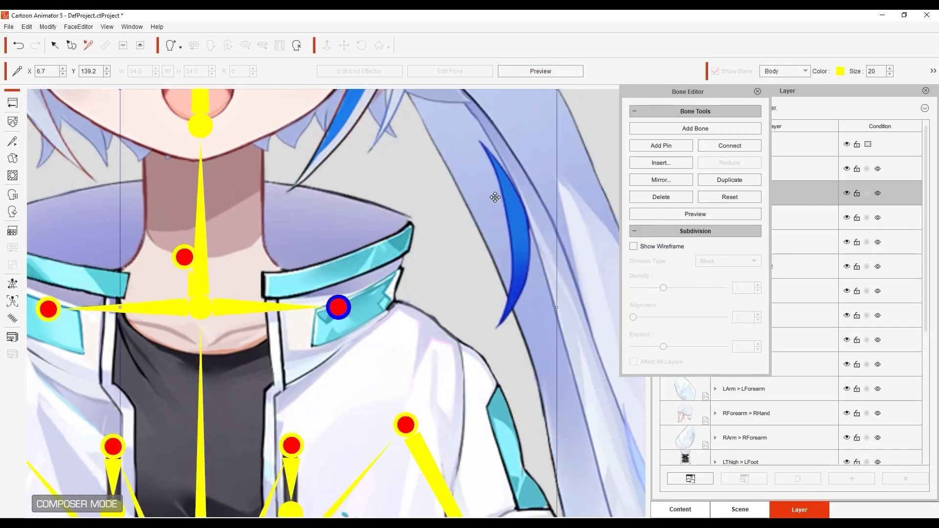
{"action": "left_click", "coordinate": [635, 129]}
{"action": "left_click", "coordinate": [286, 381]}
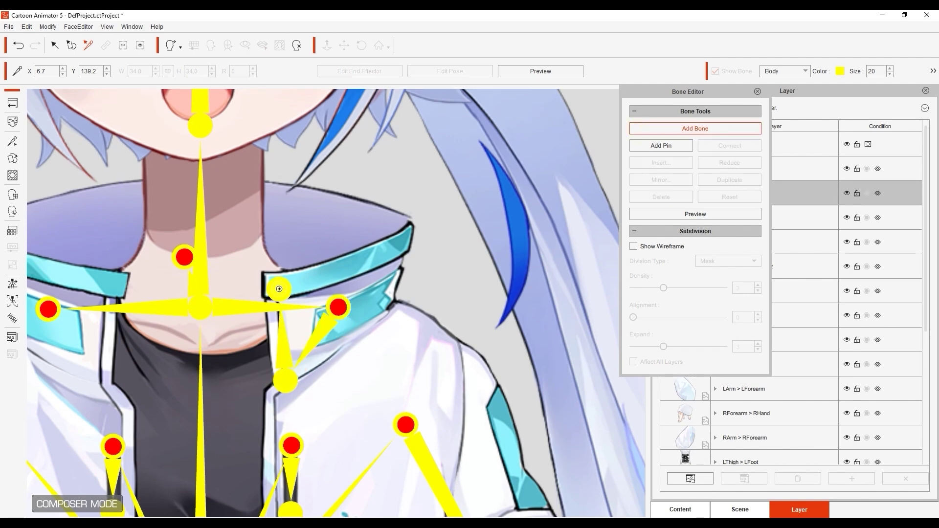
{"action": "left_click", "coordinate": [279, 289]}
{"action": "right_click", "coordinate": [263, 277]}
Preview how CollarL deforms when its front-edge bone is rotated, and exit the preview.
{"action": "left_click", "coordinate": [285, 378]}
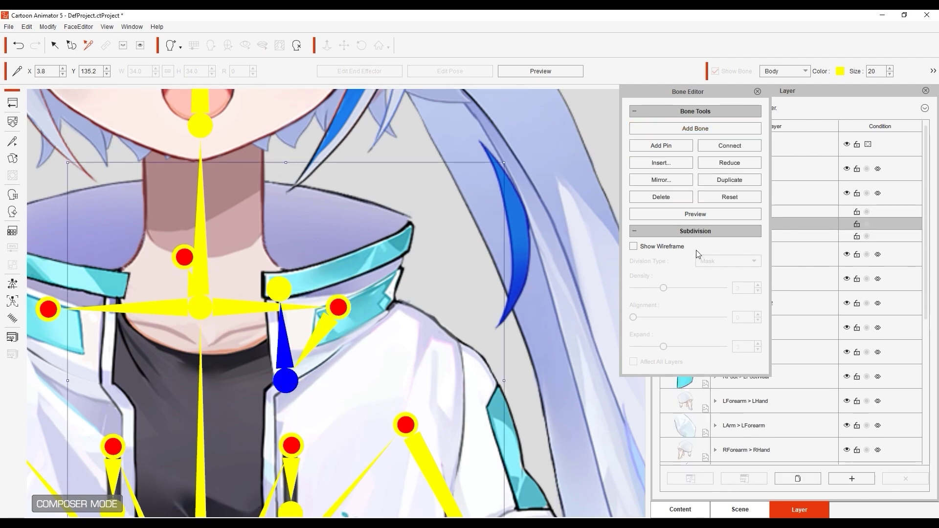
{"action": "left_click", "coordinate": [698, 216]}
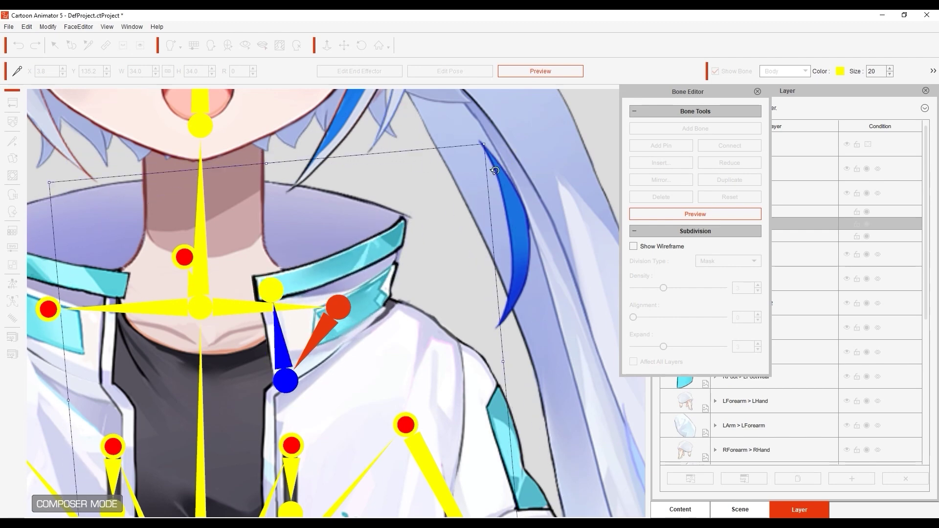
{"action": "left_click", "coordinate": [689, 213]}
Add four pins to CollarL around its root bone point, along the upper trim, outer edge and lower edge.
{"action": "left_click", "coordinate": [338, 307]}
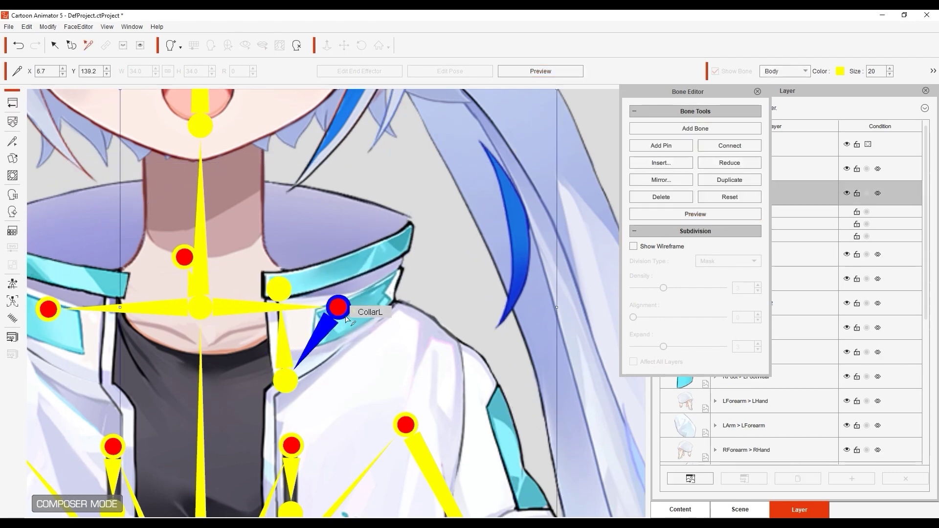
{"action": "left_click", "coordinate": [664, 147]}
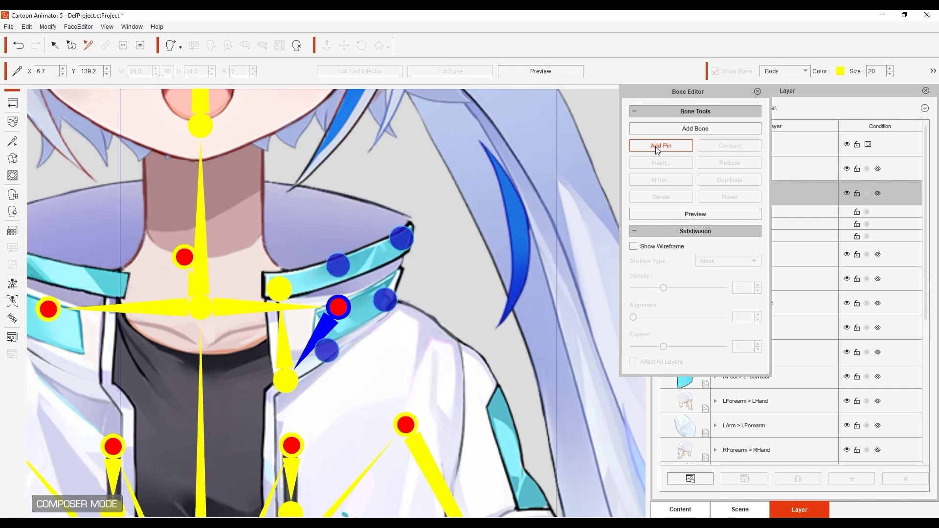
{"action": "right_click", "coordinate": [379, 325]}
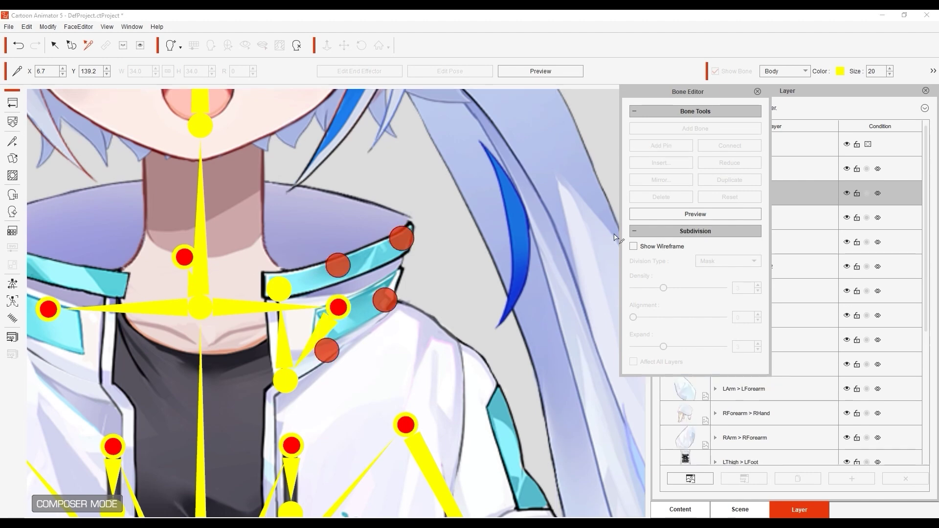
Preview the rotation of CollarL's front-edge bone with the pins in place, and exit the preview.
{"action": "left_click", "coordinate": [287, 372]}
{"action": "left_click", "coordinate": [696, 214]}
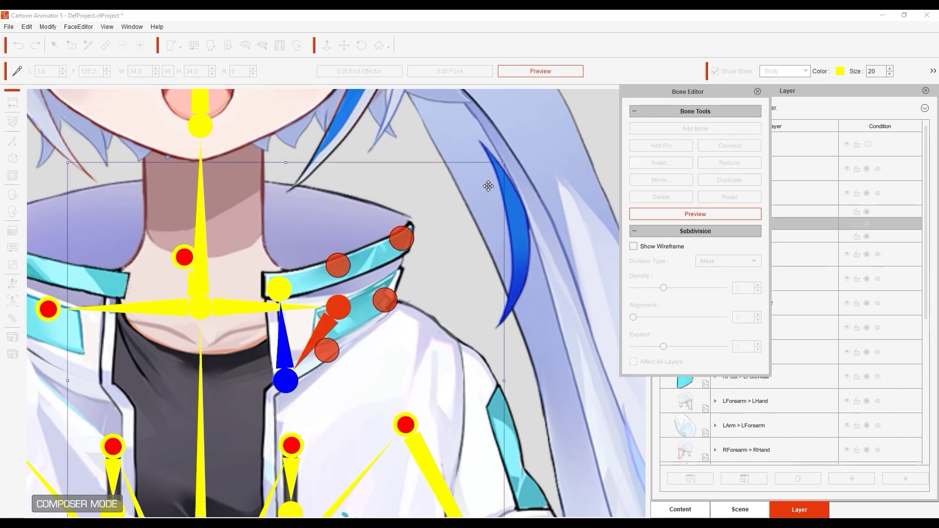
{"action": "left_click_drag", "start_coordinate": [509, 158], "coordinate": [476, 181]}
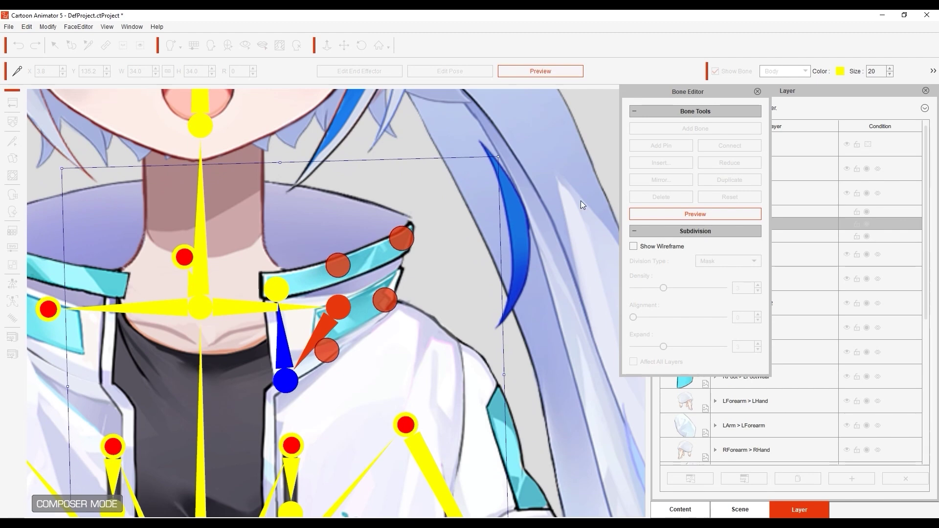
{"action": "left_click", "coordinate": [685, 214]}
{"action": "left_click_drag", "start_coordinate": [166, 414], "coordinate": [348, 430]}
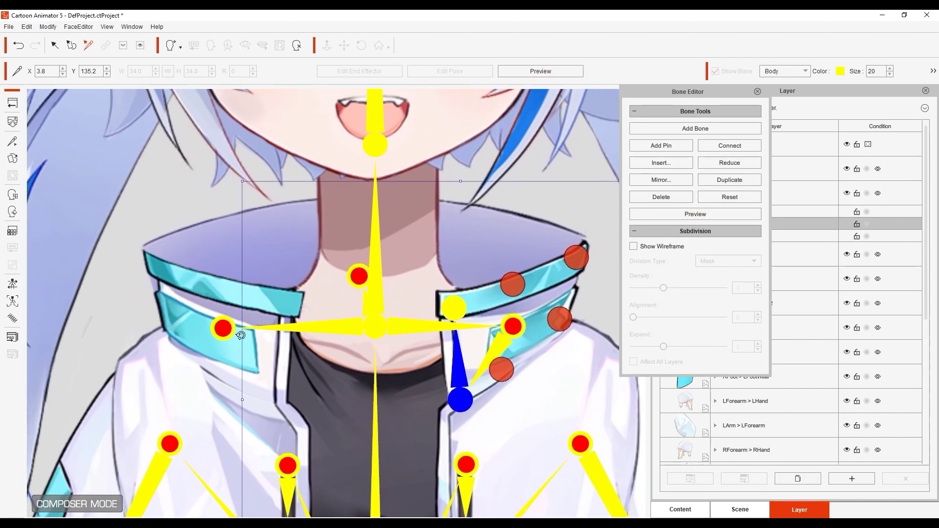
Extend the CollarR bone with two bone points, one at the collar's lower front corner and one at its upper front corner.
{"action": "left_click", "coordinate": [224, 328]}
{"action": "left_click", "coordinate": [268, 392]}
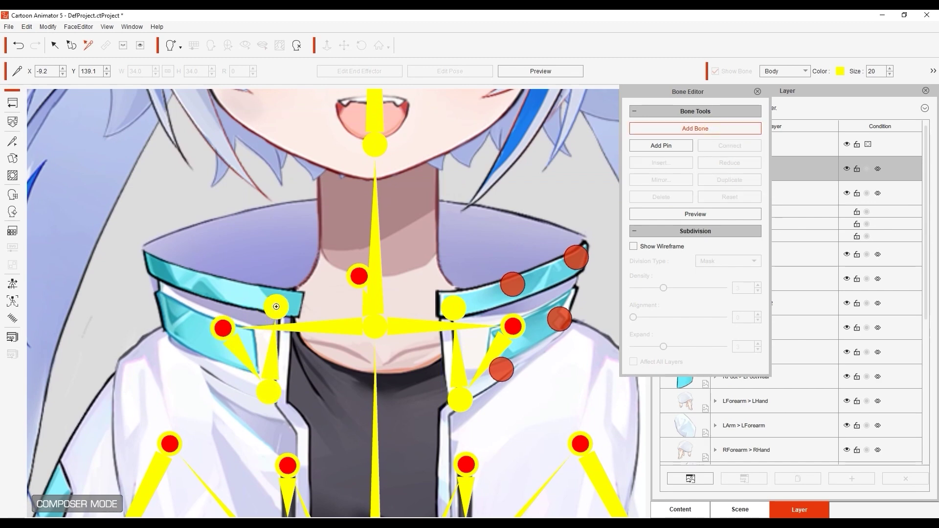
{"action": "left_click", "coordinate": [276, 307]}
{"action": "right_click", "coordinate": [191, 408]}
{"action": "right_click", "coordinate": [180, 354]}
Add pins to CollarR along its upper trim, outer edge and lower edge, around the root bone point.
{"action": "left_click", "coordinate": [232, 329]}
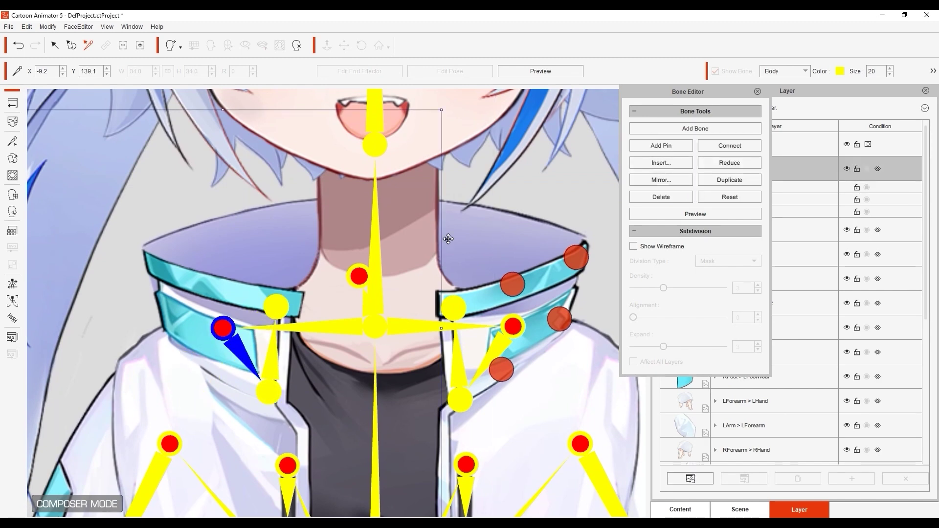
{"action": "left_click", "coordinate": [661, 145]}
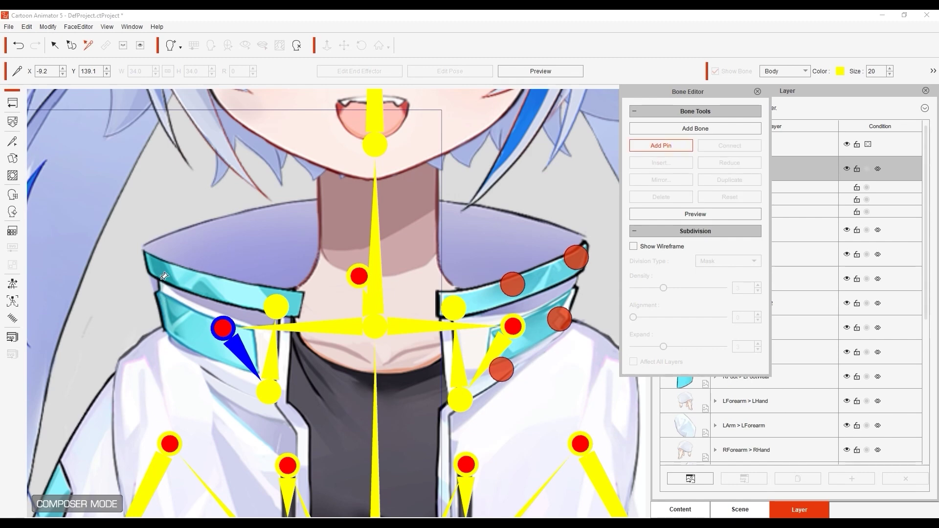
{"action": "left_click", "coordinate": [154, 265]}
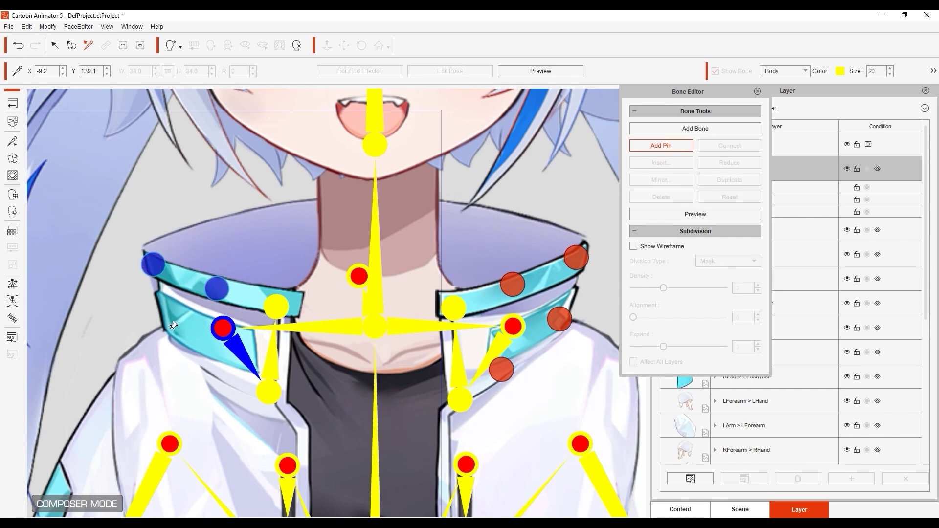
{"action": "right_click", "coordinate": [260, 308]}
{"action": "left_click", "coordinate": [191, 206]}
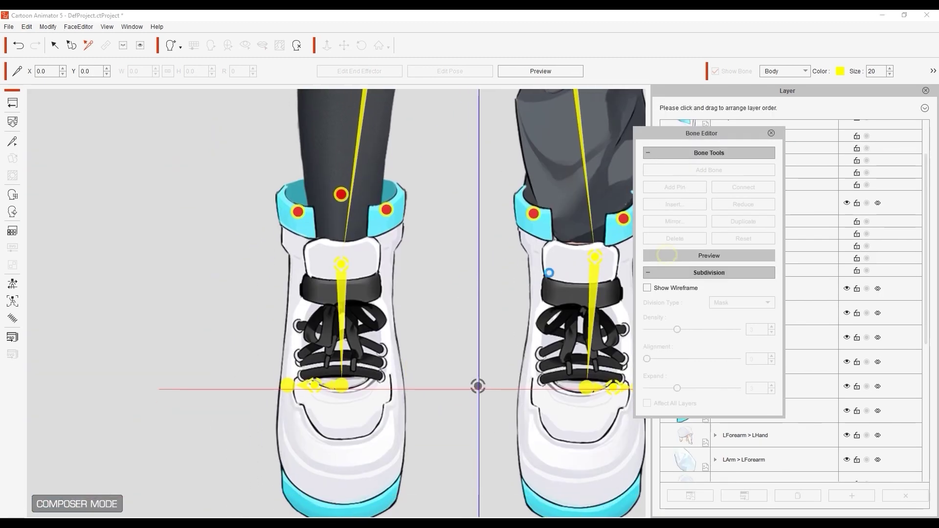
Preview the rotation of the RFoot bone against the blue ankle cuff pieces, and exit the preview.
{"action": "left_click", "coordinate": [670, 256]}
{"action": "left_click", "coordinate": [368, 317]}
{"action": "left_click_drag", "start_coordinate": [209, 124], "coordinate": [186, 169]}
{"action": "left_click", "coordinate": [684, 255]}
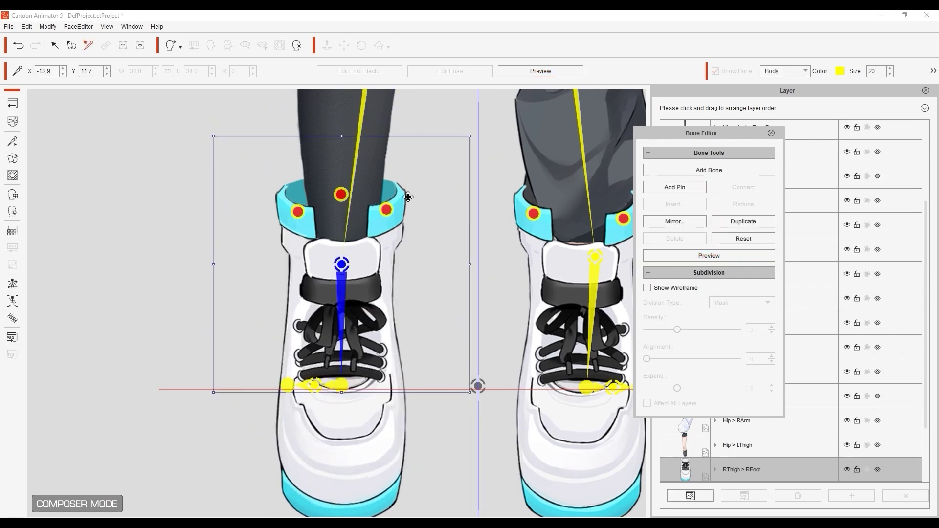
Connect the BFootWear bone and the two front cuff bones around the same ankle to the RFoot bone.
{"action": "left_click", "coordinate": [753, 190]}
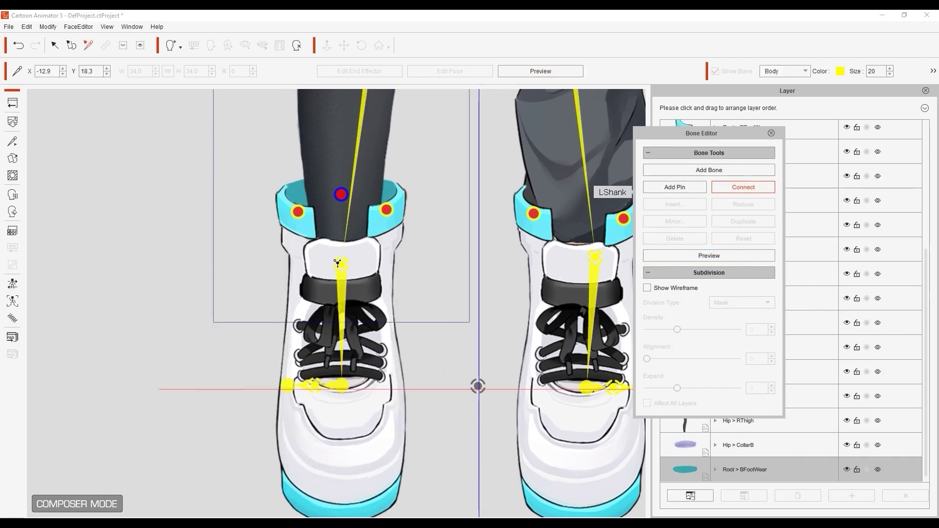
{"action": "left_click", "coordinate": [341, 265]}
{"action": "left_click", "coordinate": [387, 210]}
{"action": "left_click", "coordinate": [753, 190]}
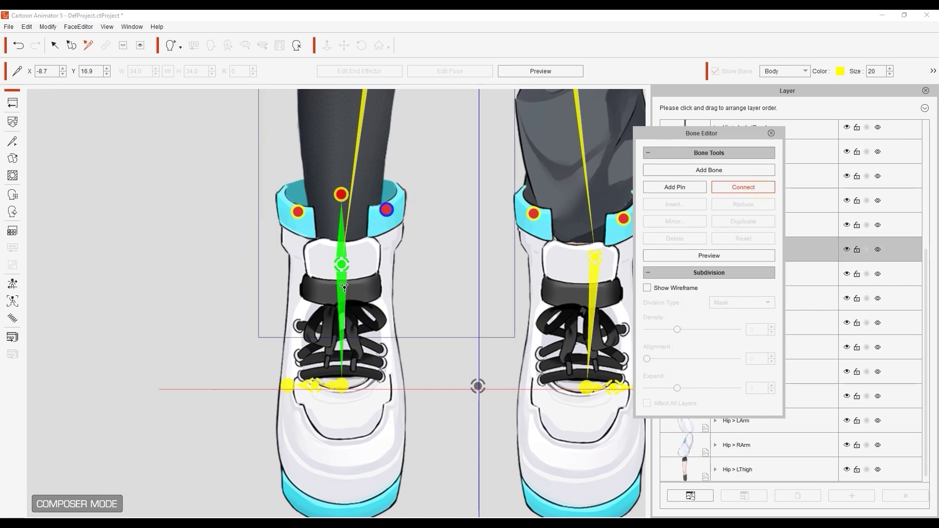
{"action": "left_click", "coordinate": [342, 289]}
{"action": "left_click", "coordinate": [298, 212]}
{"action": "left_click", "coordinate": [738, 187]}
{"action": "left_click", "coordinate": [342, 263]}
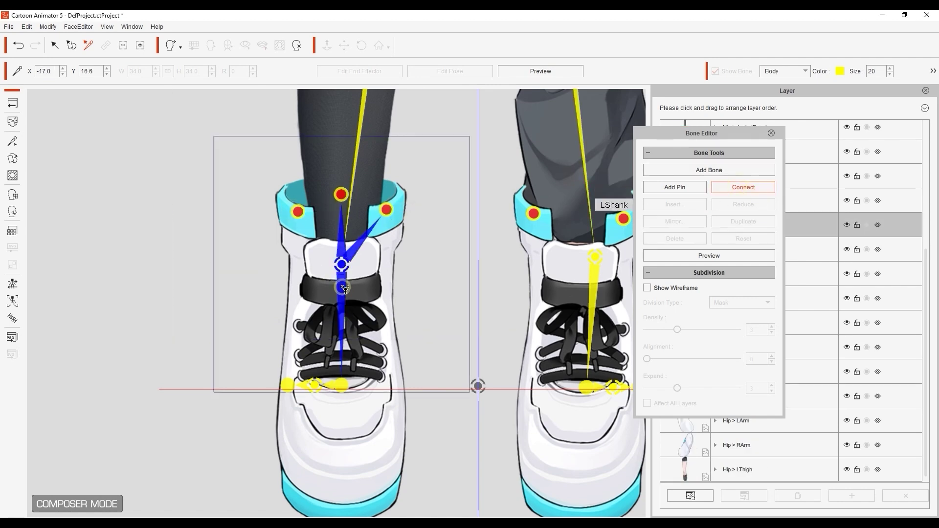
Preview the RFoot bone's rotation with the three cuff bones connected.
{"action": "left_click", "coordinate": [721, 257]}
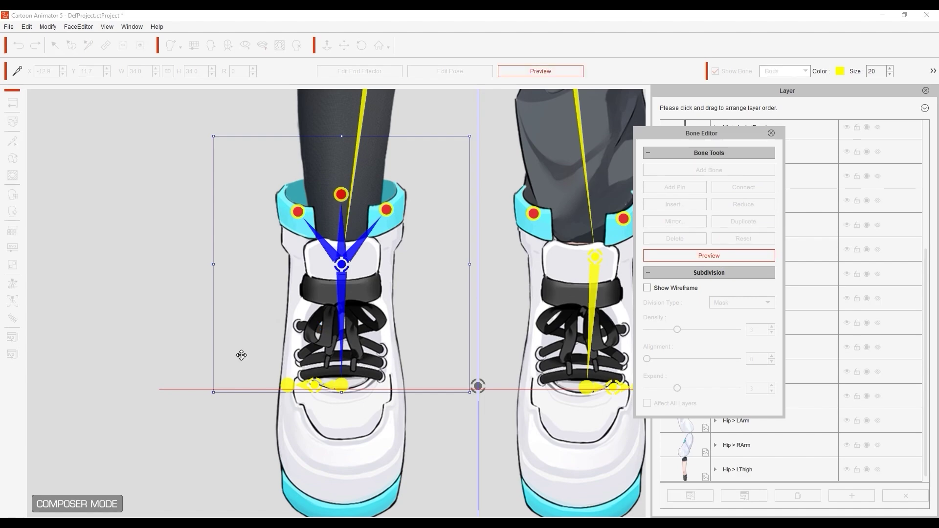
{"action": "left_click_drag", "start_coordinate": [210, 396], "coordinate": [284, 350]}
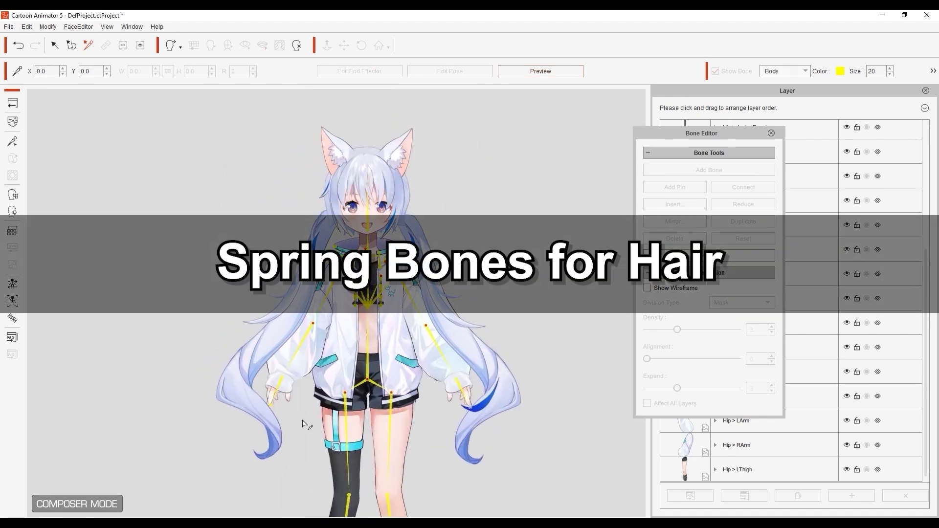
Move the Bone Editor off the character and show the face bones of the Hip > Talking Head layer around the ears.
{"action": "left_click_drag", "start_coordinate": [695, 133], "coordinate": [558, 95]}
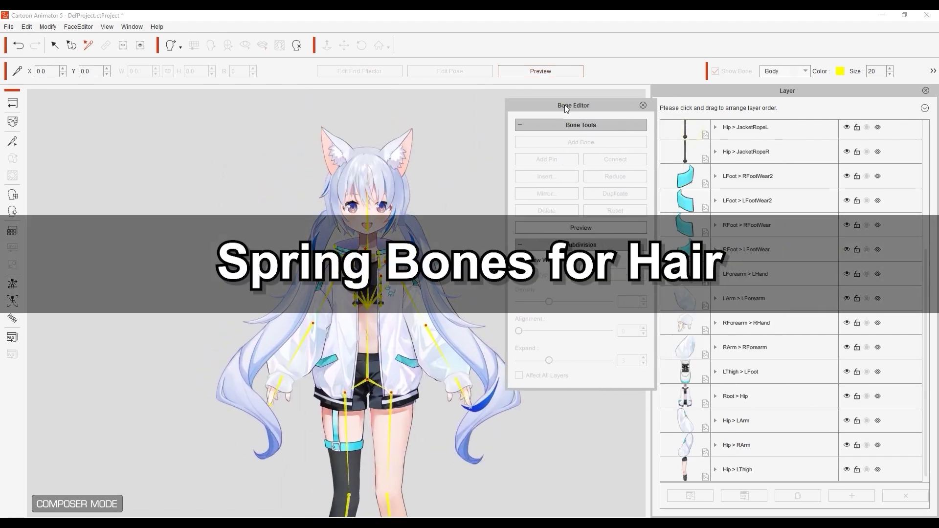
{"action": "scroll", "coordinate": [783, 244], "scroll_direction": "up", "scroll_amount": 5}
{"action": "left_click", "coordinate": [744, 146]}
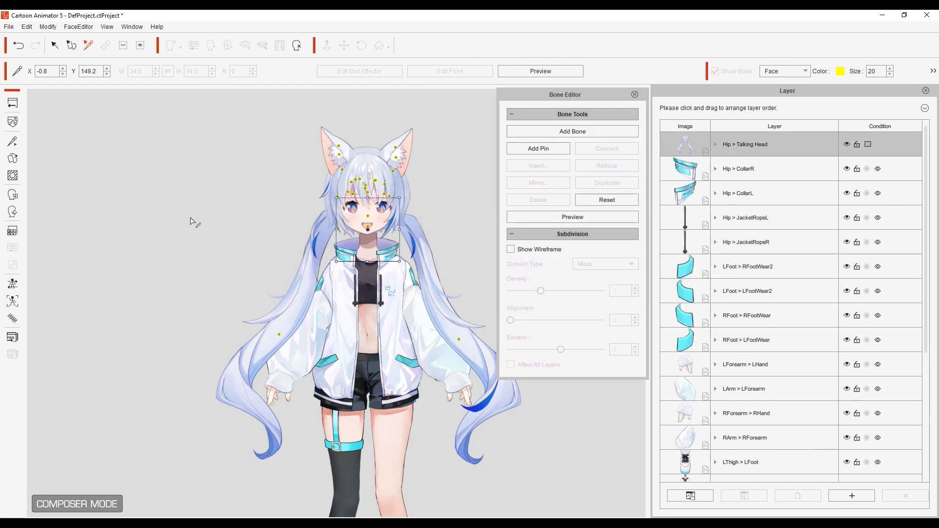
{"action": "left_click", "coordinate": [443, 167]}
{"action": "scroll", "coordinate": [384, 215], "scroll_direction": "up", "scroll_amount": 4}
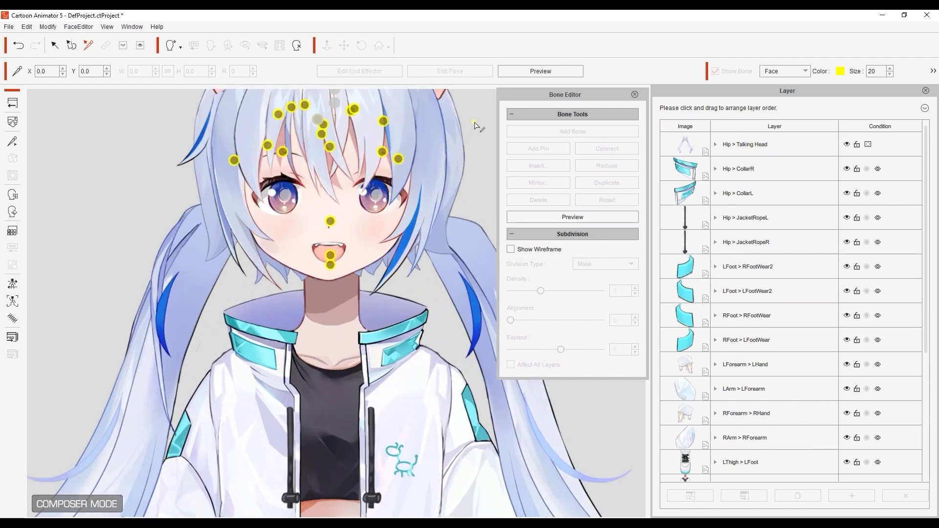
{"action": "left_click_drag", "start_coordinate": [478, 126], "coordinate": [438, 279]}
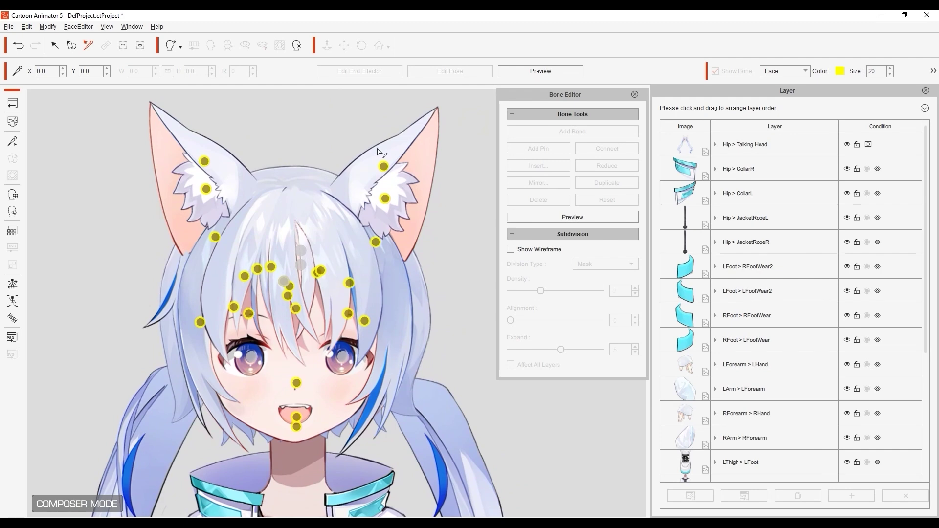
{"action": "scroll", "coordinate": [378, 152], "scroll_direction": "up", "scroll_amount": 3}
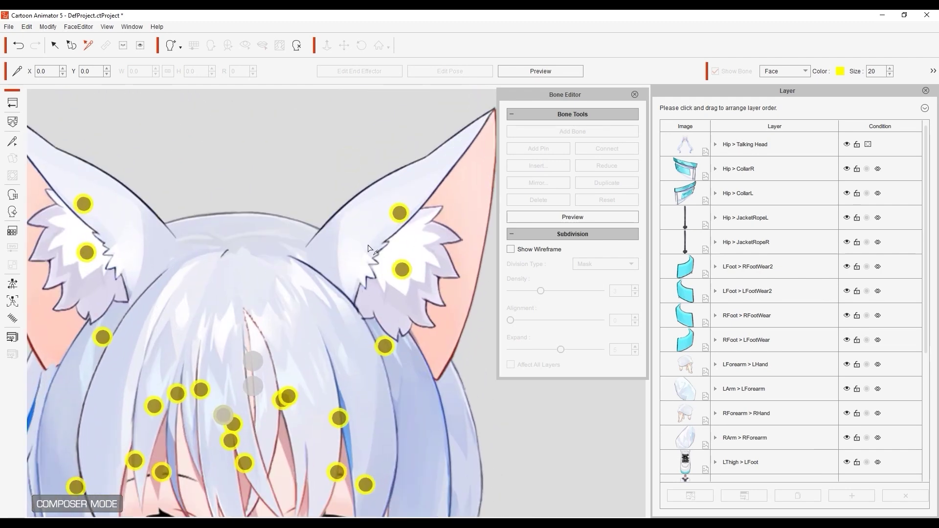
Preview how LeftEarOuter rotates around its default bone point, and exit the preview.
{"action": "left_click", "coordinate": [400, 213]}
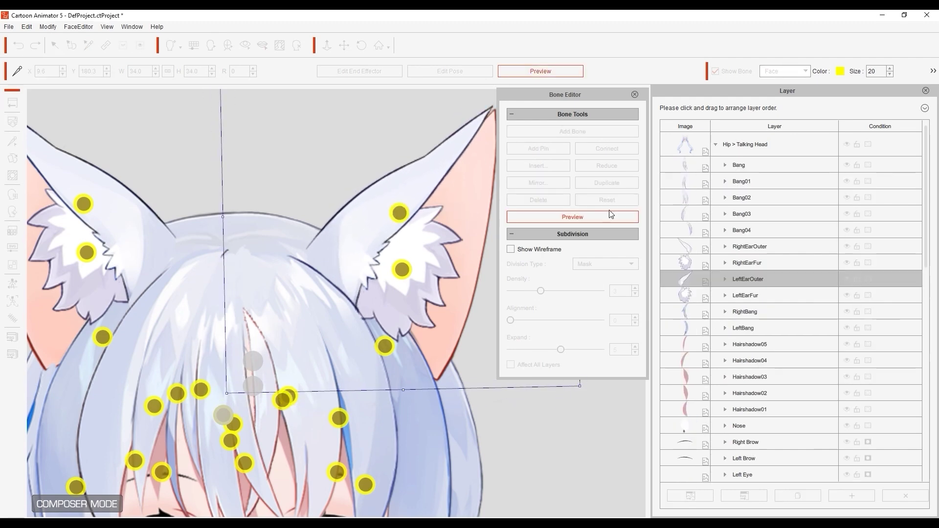
{"action": "left_click", "coordinate": [588, 218]}
Move the LeftEarOuter bone point to the ear's inner base and the LeftEarFur bone point to the fur's inner edge.
{"action": "left_click_drag", "start_coordinate": [399, 213], "coordinate": [345, 297]}
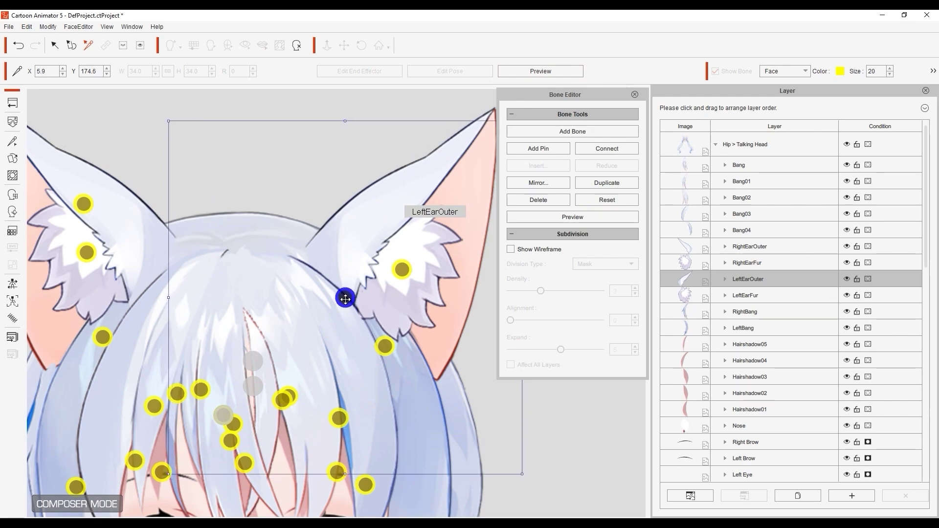
{"action": "left_click", "coordinate": [402, 269]}
{"action": "left_click_drag", "start_coordinate": [406, 269], "coordinate": [383, 260]}
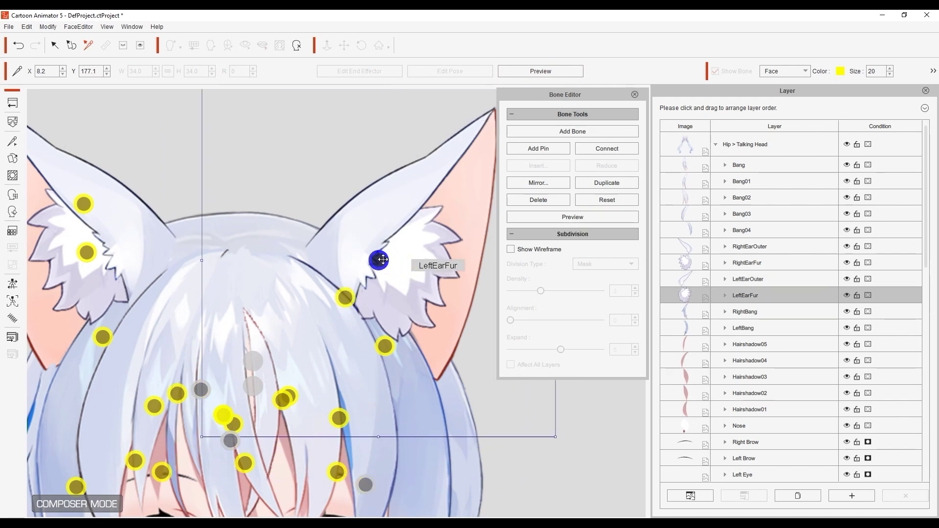
Connect the LeftEarOuter bone to the Left Ear bone and the LeftEarFur bone to LeftEarOuter.
{"action": "left_click", "coordinate": [621, 152]}
{"action": "left_click", "coordinate": [341, 299]}
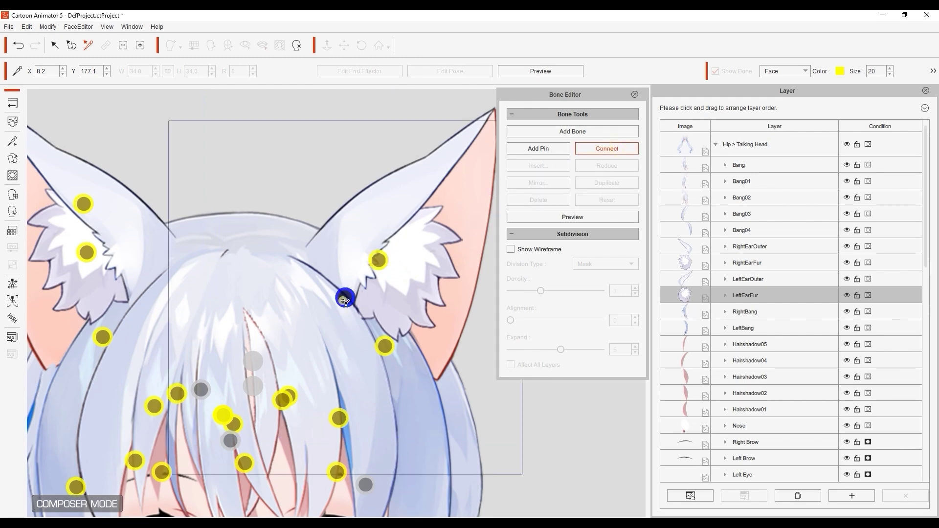
{"action": "left_click", "coordinate": [605, 155]}
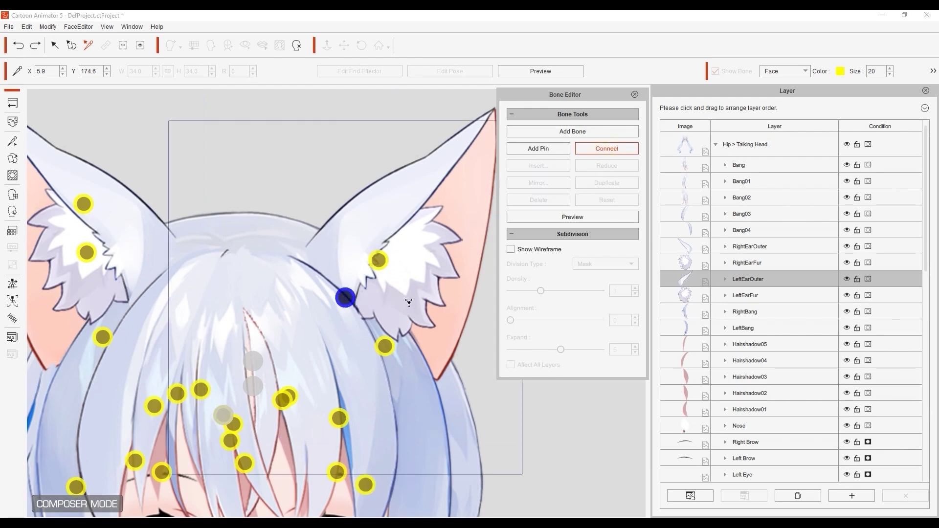
{"action": "left_click", "coordinate": [385, 346]}
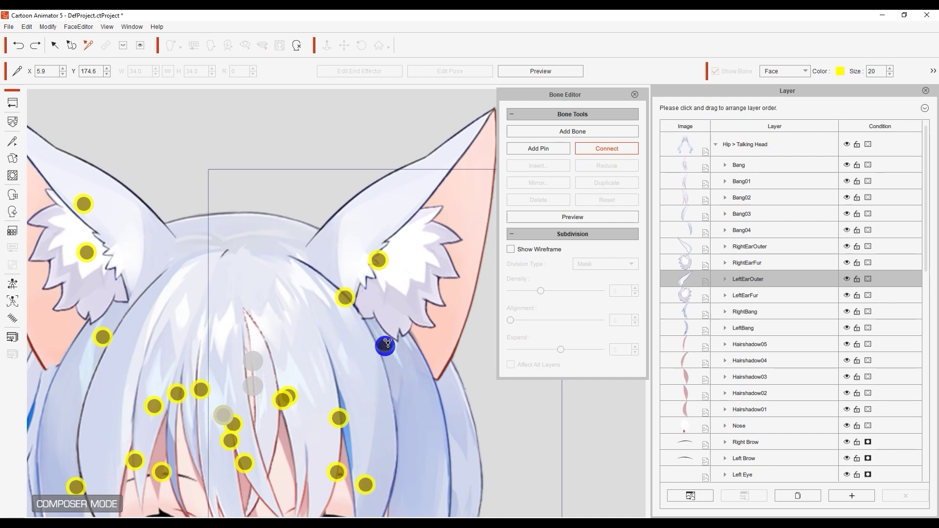
{"action": "left_click", "coordinate": [381, 260]}
Move the RightEarFur bone point to the ear's inner base and the RightEarOuter bone point to the fur's inner edge.
{"action": "left_click", "coordinate": [194, 171]}
{"action": "left_click_drag", "start_coordinate": [194, 172], "coordinate": [236, 168]}
{"action": "left_click", "coordinate": [128, 248]}
{"action": "left_click_drag", "start_coordinate": [128, 249], "coordinate": [175, 285]}
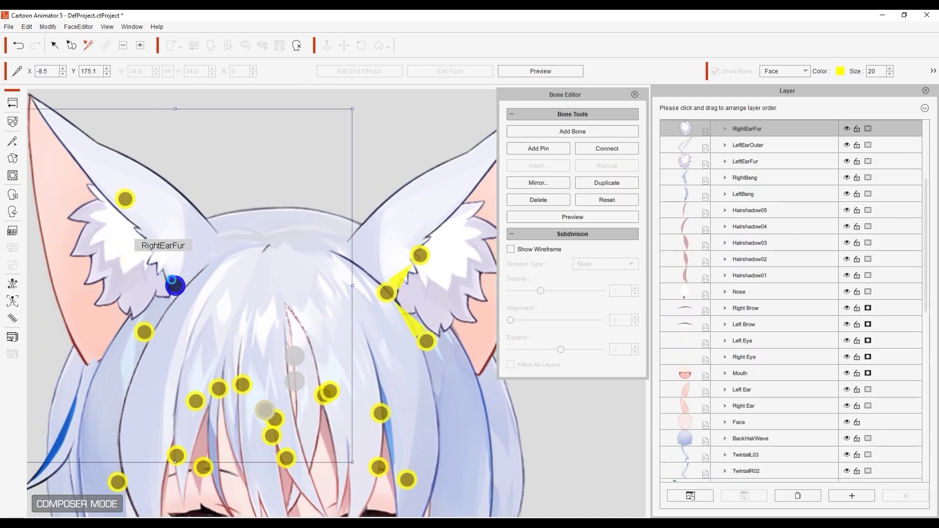
{"action": "left_click", "coordinate": [127, 201]}
{"action": "left_click_drag", "start_coordinate": [126, 200], "coordinate": [144, 251]}
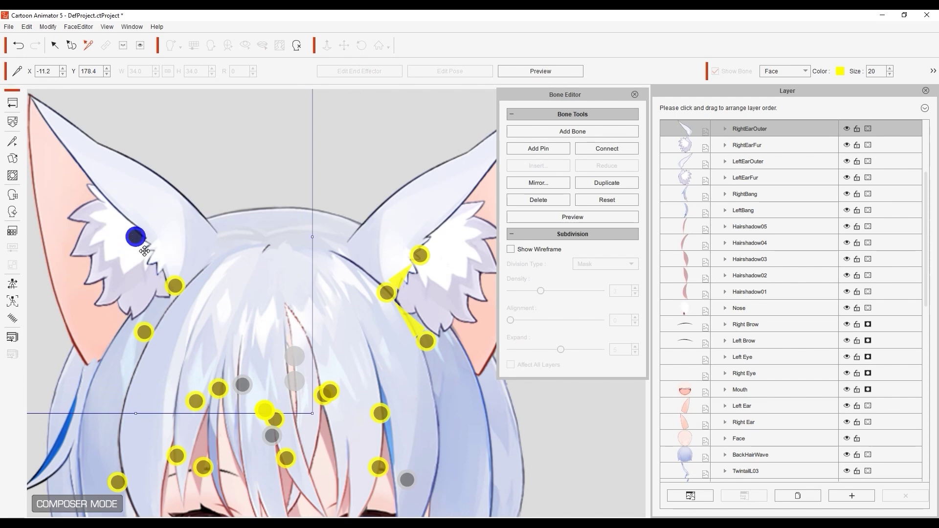
Connect the RightEarFur bone to the Right Ear bone and the RightEarOuter bone to RightEarFur.
{"action": "left_click", "coordinate": [175, 286]}
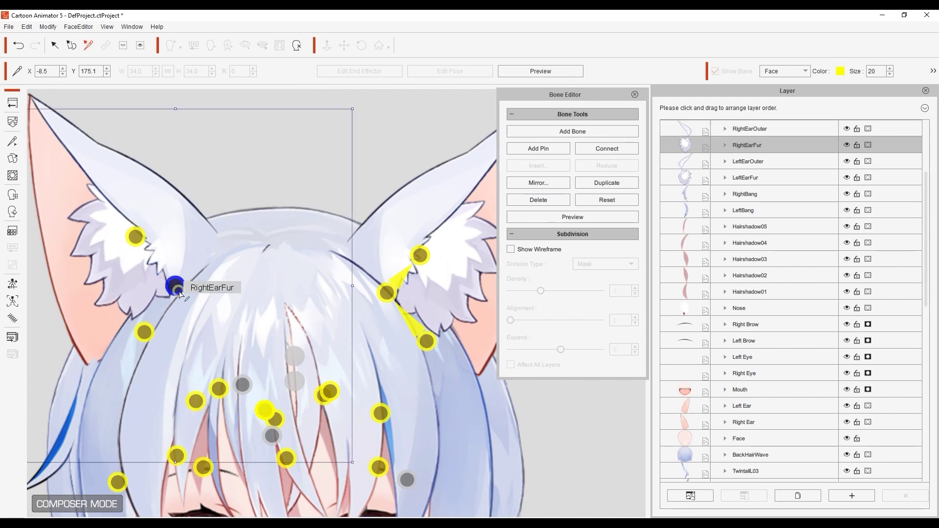
{"action": "left_click", "coordinate": [621, 148]}
{"action": "left_click", "coordinate": [144, 332]}
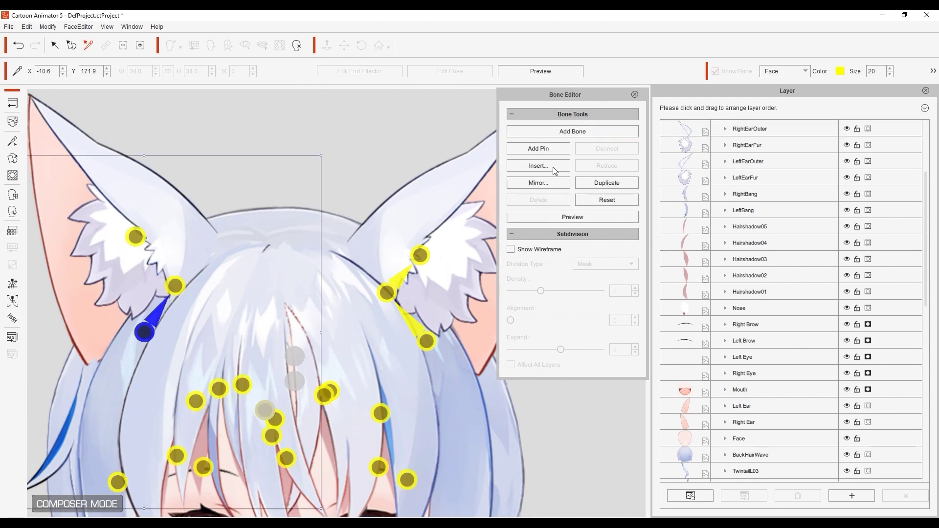
{"action": "left_click", "coordinate": [135, 236]}
{"action": "left_click", "coordinate": [609, 150]}
{"action": "left_click", "coordinate": [175, 285]}
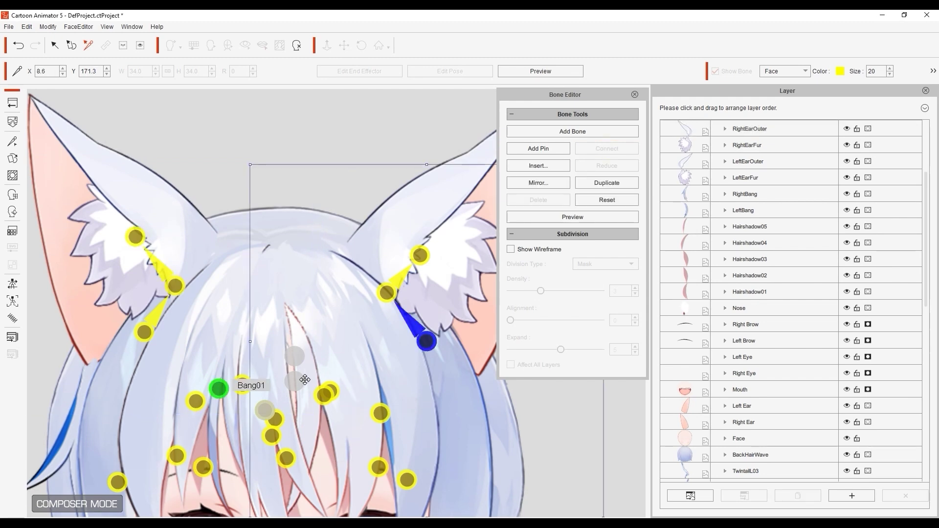
Preview the rotation of the Left Ear and Right Ear bones with their connected fur and outer parts.
{"action": "scroll", "coordinate": [211, 173], "scroll_direction": "down", "scroll_amount": 3}
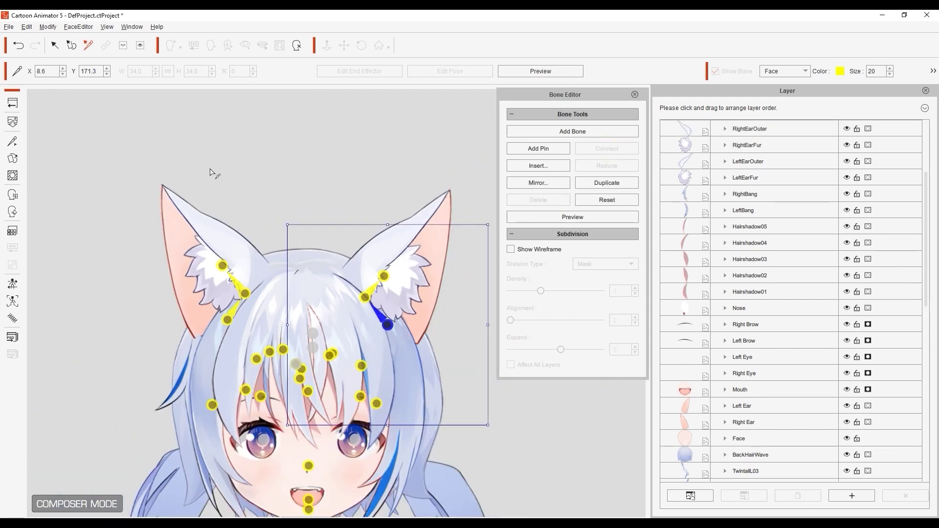
{"action": "scroll", "coordinate": [210, 173], "scroll_direction": "down", "scroll_amount": 2}
{"action": "left_click_drag", "start_coordinate": [210, 173], "coordinate": [176, 126]}
{"action": "scroll", "coordinate": [353, 241], "scroll_direction": "up", "scroll_amount": 2}
{"action": "left_click", "coordinate": [545, 217]}
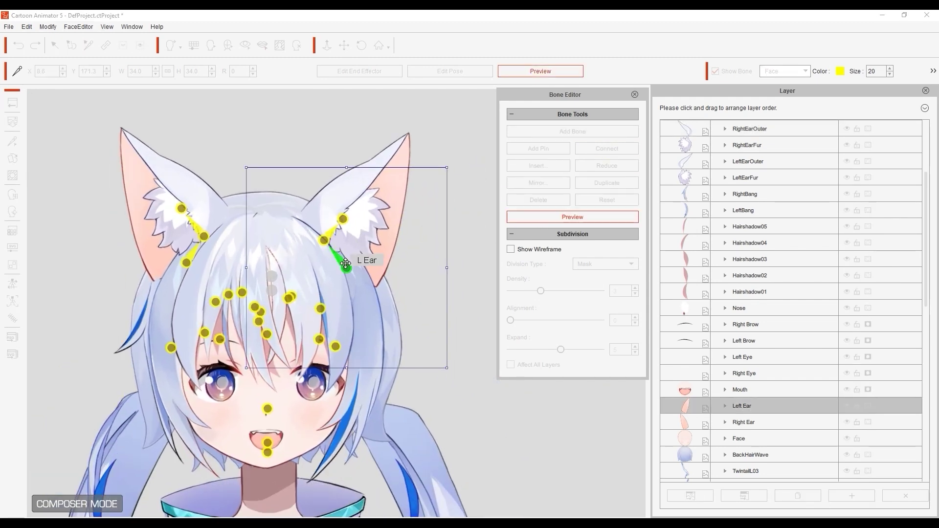
{"action": "left_click_drag", "start_coordinate": [249, 165], "coordinate": [255, 165]}
{"action": "left_click", "coordinate": [155, 274]}
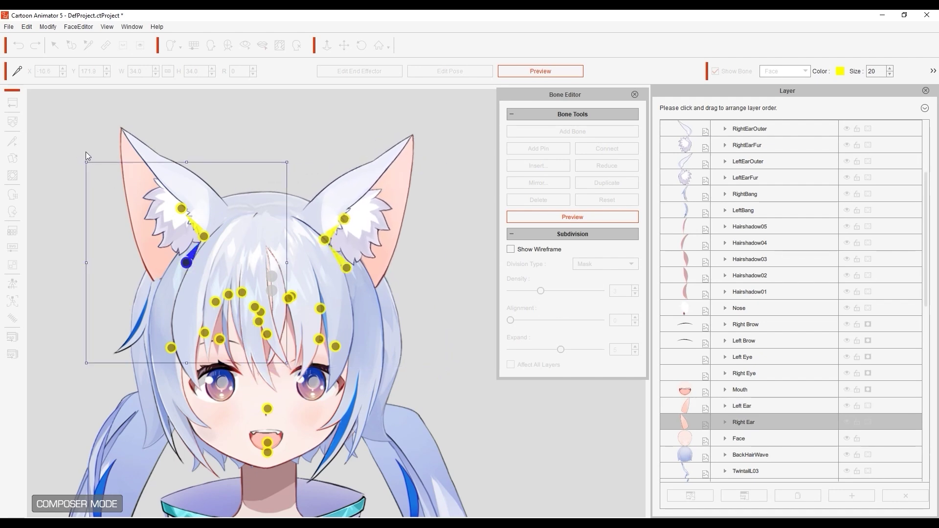
{"action": "left_click_drag", "start_coordinate": [86, 156], "coordinate": [107, 165]}
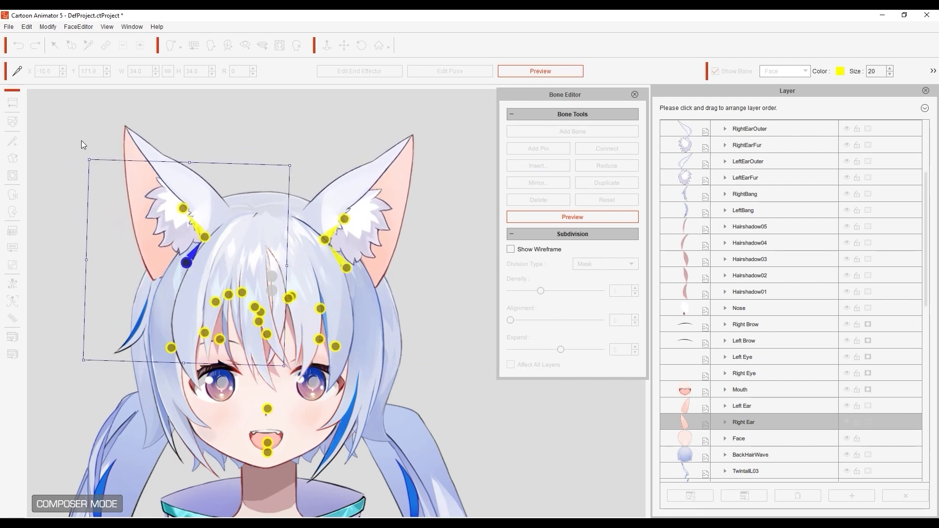
{"action": "left_click", "coordinate": [442, 307]}
Preview the rotation of the LeftBang bone in the Hip > Talking Head layer.
{"action": "left_click_drag", "start_coordinate": [404, 363], "coordinate": [436, 284]}
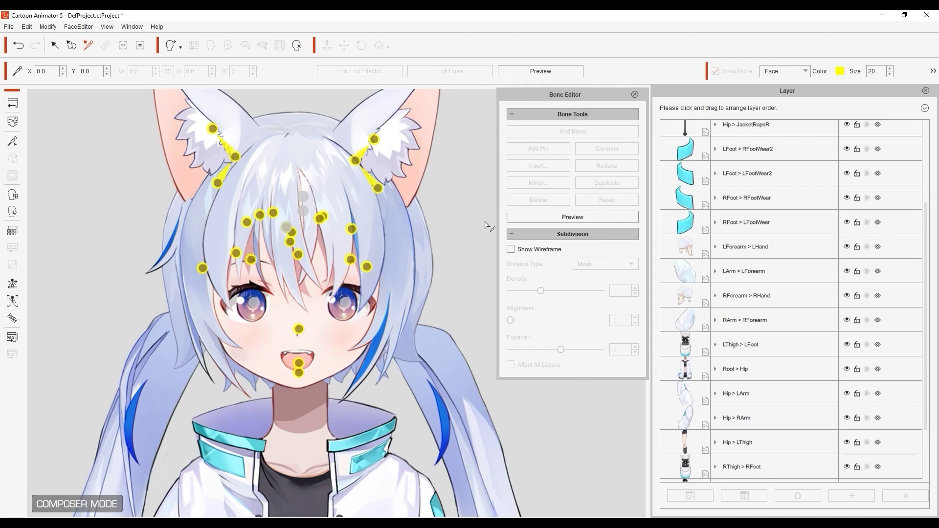
{"action": "left_click", "coordinate": [514, 216]}
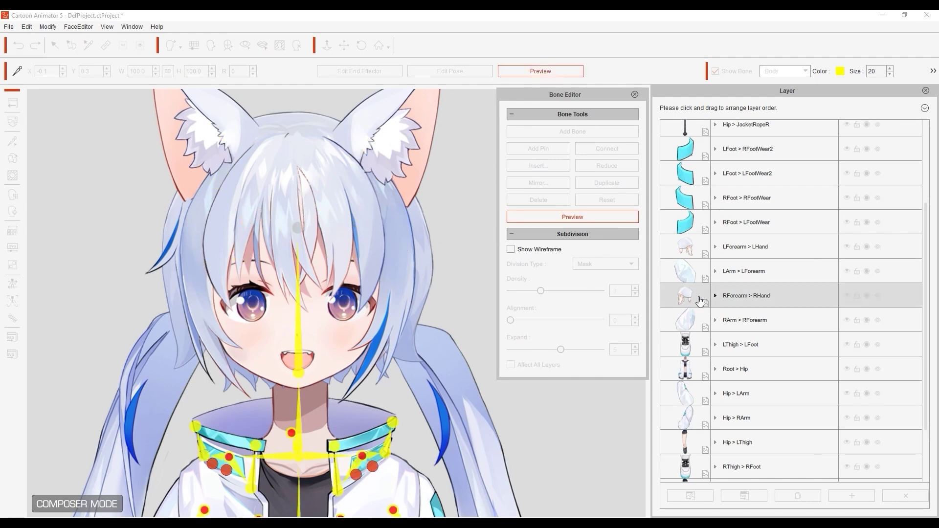
{"action": "scroll", "coordinate": [714, 293], "scroll_direction": "up", "scroll_amount": 3}
{"action": "left_click", "coordinate": [754, 144]}
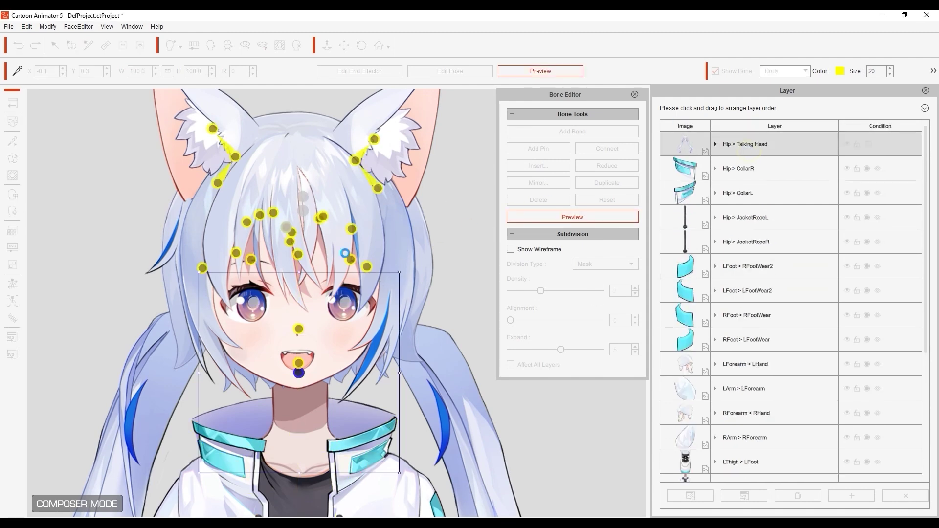
{"action": "left_click", "coordinate": [368, 267]}
{"action": "left_click_drag", "start_coordinate": [472, 380], "coordinate": [473, 382]}
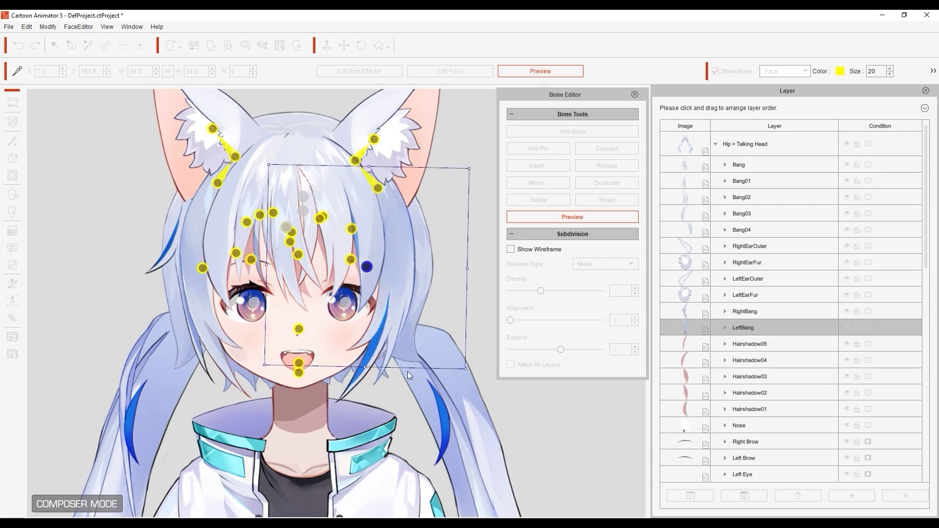
Preview the rotation of the Left Brow bone.
{"action": "left_click", "coordinate": [353, 261]}
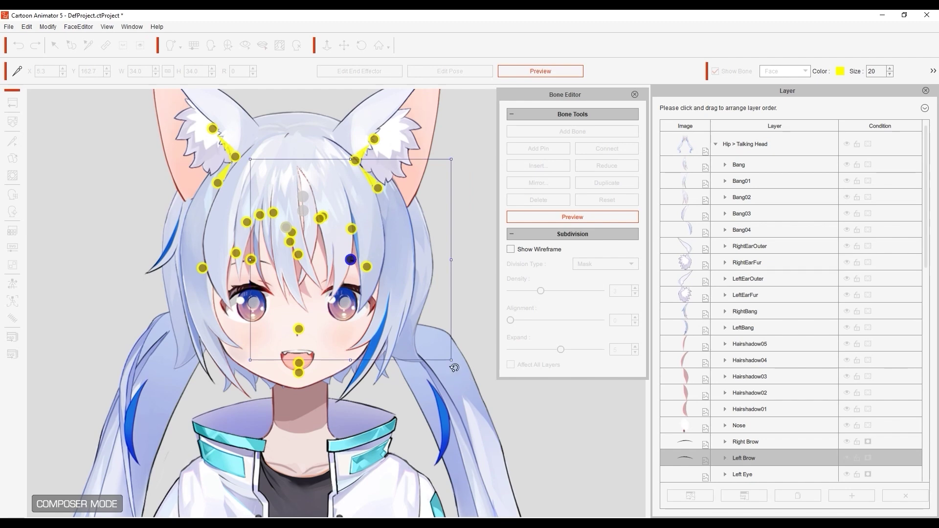
{"action": "mouse_move", "coordinate": [454, 368]}
{"action": "left_mouse_down"}
{"action": "mouse_move", "coordinate": [478, 350]}
{"action": "mouse_move", "coordinate": [450, 374]}
{"action": "left_mouse_up"}
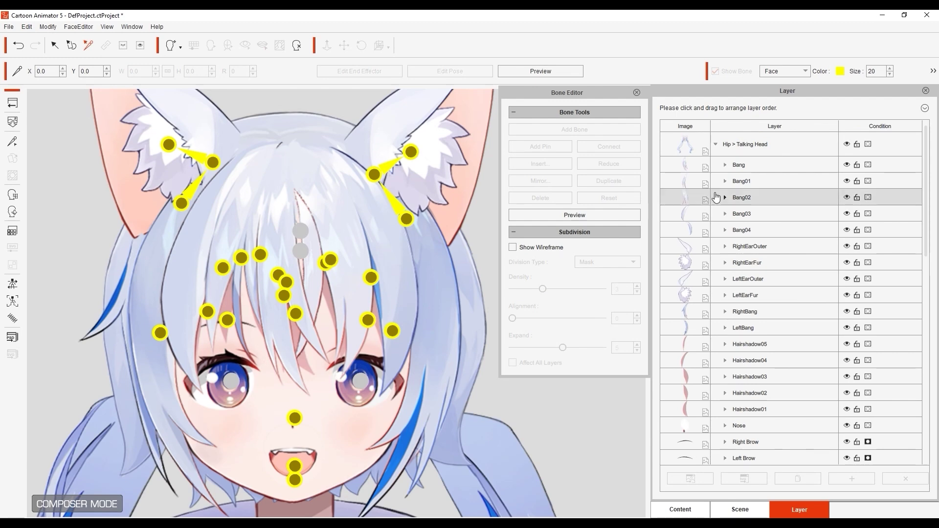
Isolate the Bang layer and move the Bang, Bang01 and Bang02 bone points to the roots of their hair strands.
{"action": "left_click", "coordinate": [737, 165]}
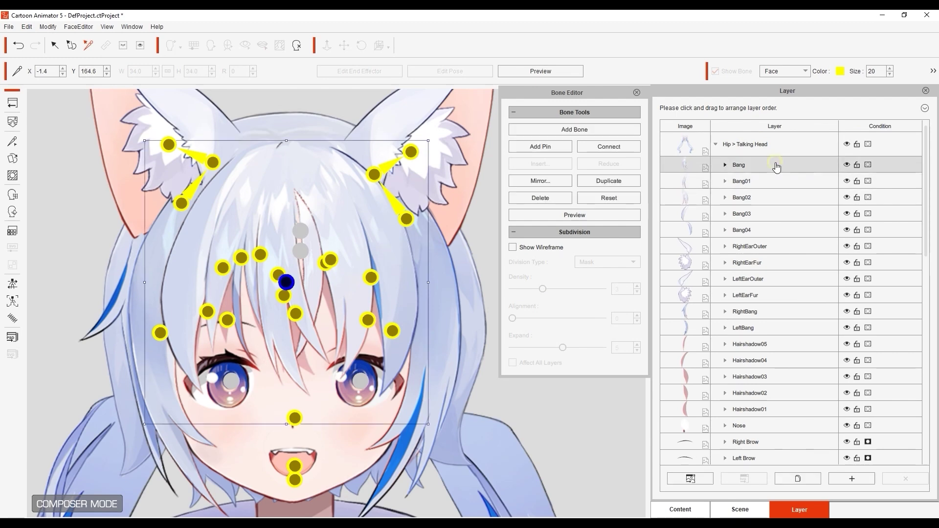
{"action": "left_click", "coordinate": [123, 47]}
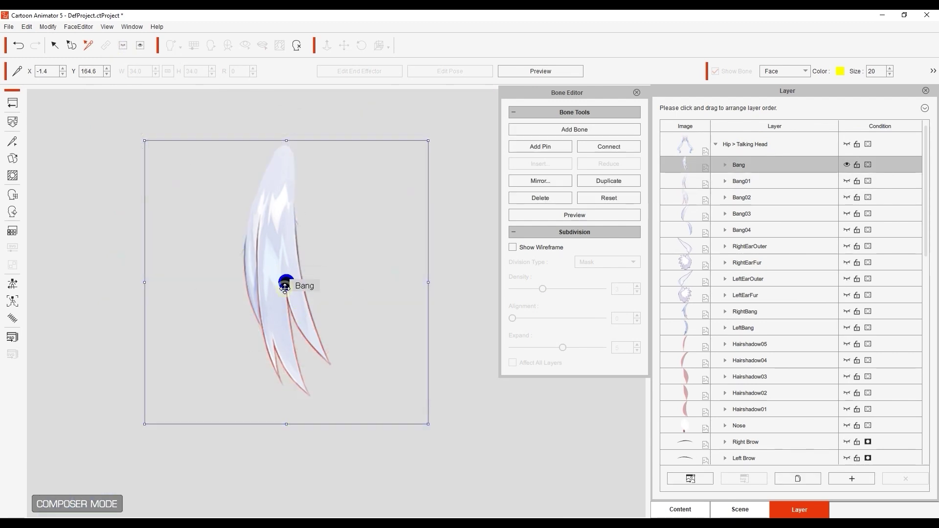
{"action": "left_click_drag", "start_coordinate": [286, 289], "coordinate": [283, 161]}
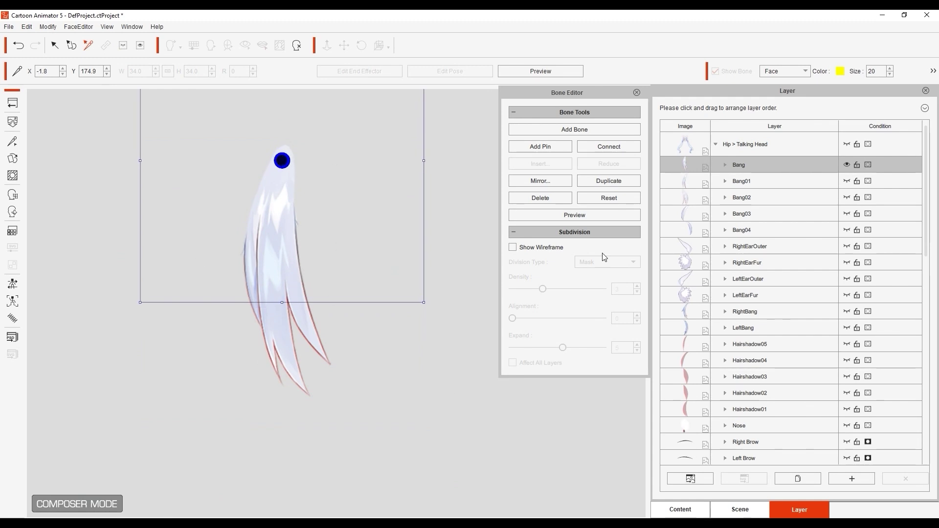
{"action": "left_click", "coordinate": [765, 188]}
{"action": "left_click_drag", "start_coordinate": [243, 258], "coordinate": [262, 161]}
{"action": "left_click", "coordinate": [787, 200]}
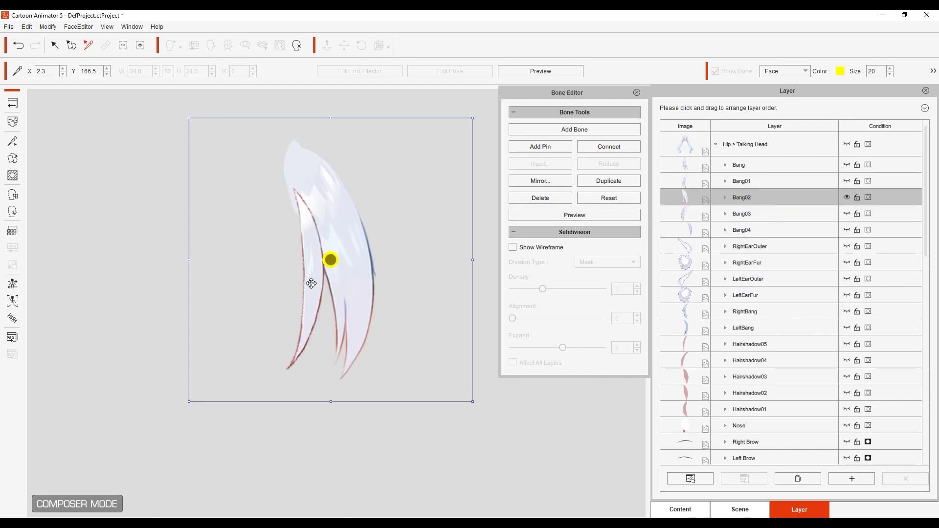
{"action": "left_click_drag", "start_coordinate": [331, 262], "coordinate": [294, 162]}
Move the Bang03, Bang04, RightBang and LeftBang bone points to the upper roots of their hair strands.
{"action": "left_click", "coordinate": [759, 220]}
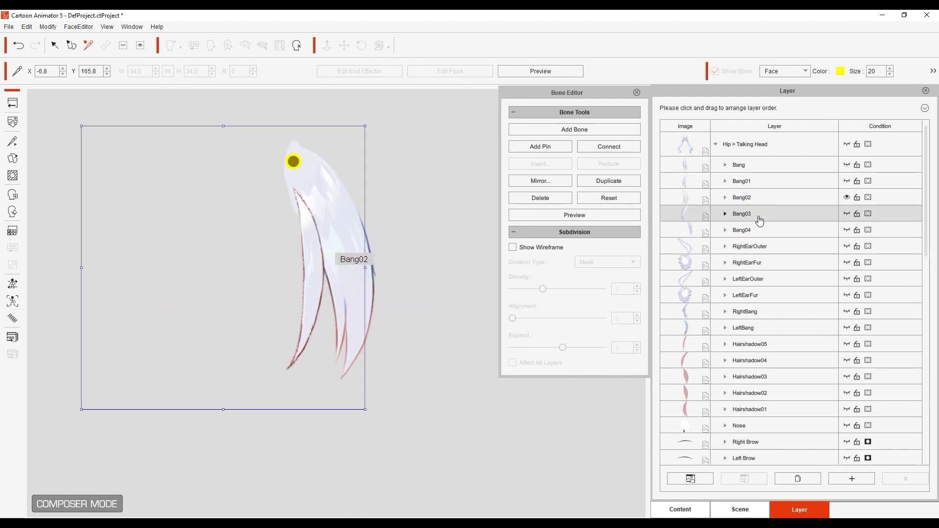
{"action": "left_click_drag", "start_coordinate": [221, 266], "coordinate": [256, 155]}
{"action": "left_click", "coordinate": [791, 232]}
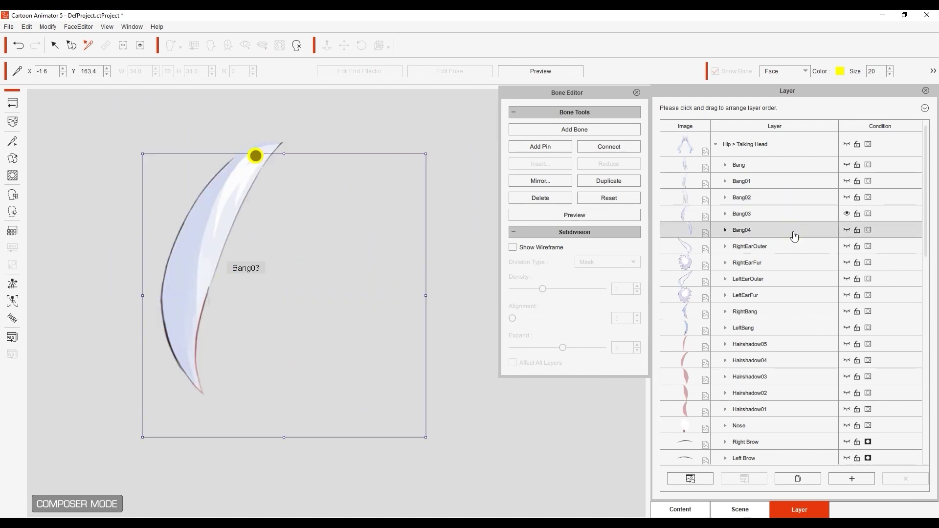
{"action": "left_click_drag", "start_coordinate": [289, 297], "coordinate": [309, 151]}
{"action": "left_click", "coordinate": [753, 310]}
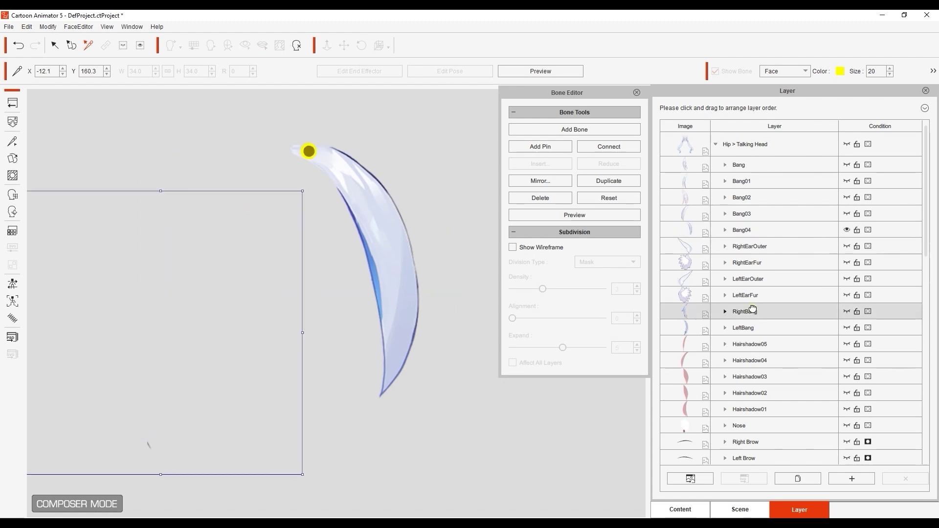
{"action": "left_click_drag", "start_coordinate": [157, 329], "coordinate": [217, 162]}
{"action": "left_click", "coordinate": [743, 327]}
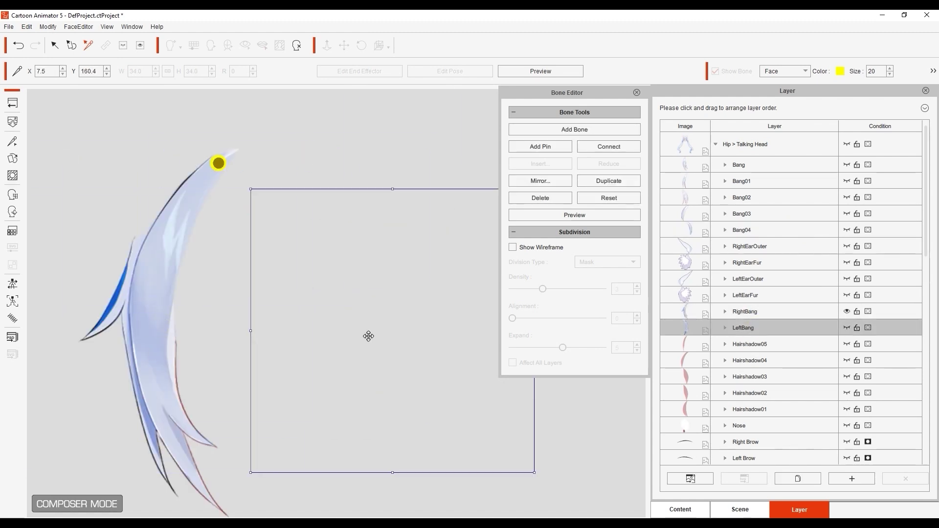
{"action": "left_click_drag", "start_coordinate": [392, 332], "coordinate": [356, 156]}
Move the bone points of Hairshadow05 through Hairshadow01 to the tops of their shadows, and show all layers again.
{"action": "left_click", "coordinate": [751, 344]}
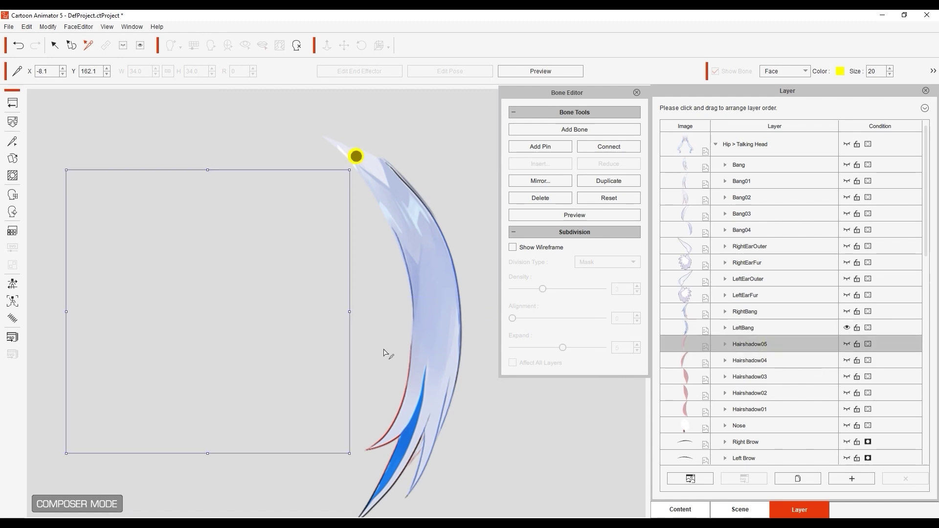
{"action": "left_click_drag", "start_coordinate": [207, 311], "coordinate": [286, 161]}
{"action": "left_click", "coordinate": [769, 359]}
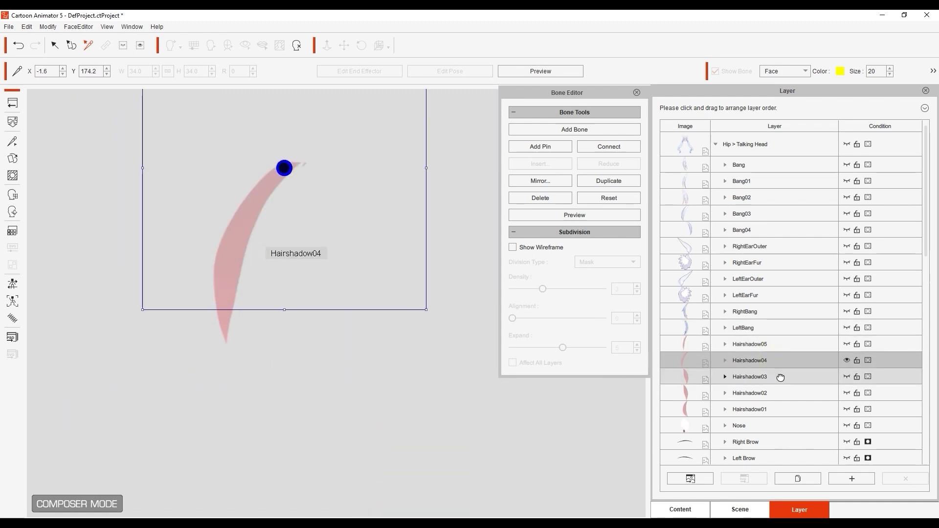
{"action": "left_click", "coordinate": [750, 377]}
{"action": "left_click_drag", "start_coordinate": [365, 272], "coordinate": [355, 186]}
{"action": "left_click", "coordinate": [750, 393]}
{"action": "left_click_drag", "start_coordinate": [311, 273], "coordinate": [311, 178]}
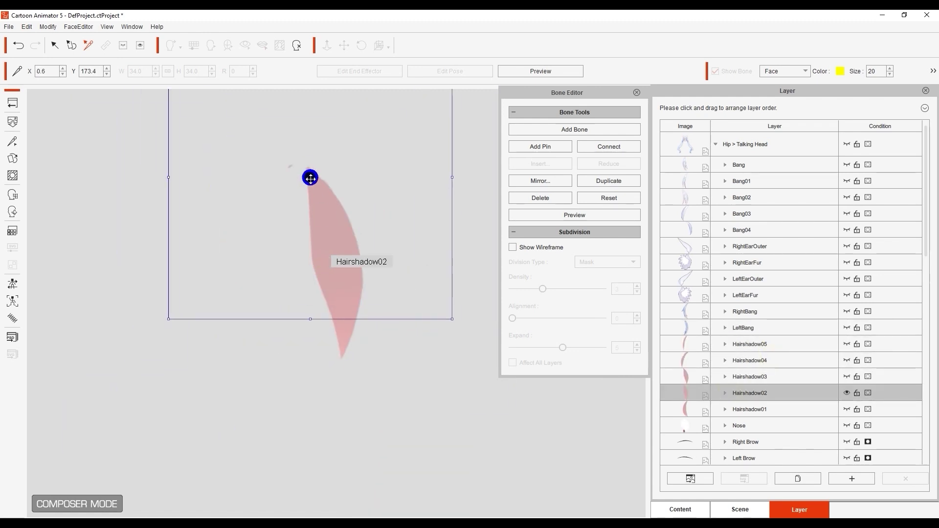
{"action": "left_click", "coordinate": [750, 409]}
{"action": "left_click_drag", "start_coordinate": [273, 272], "coordinate": [297, 186]}
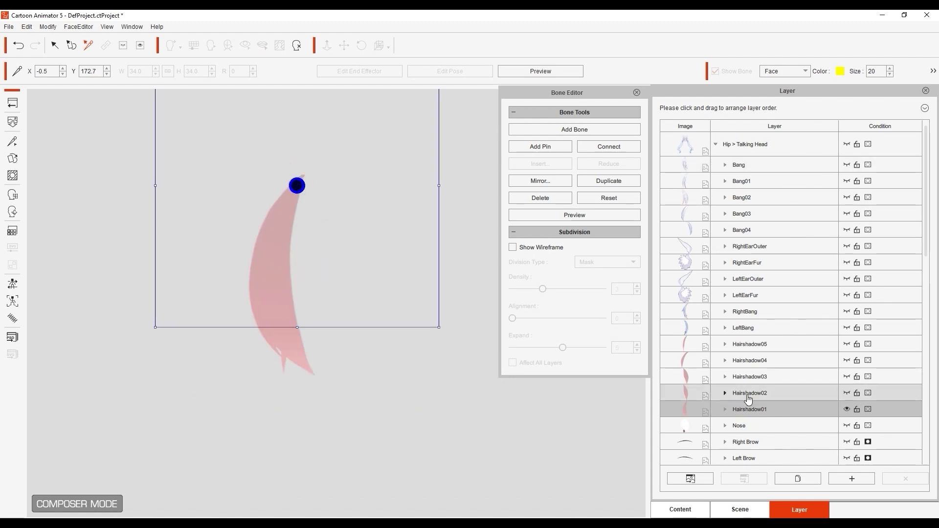
{"action": "left_click", "coordinate": [140, 46]}
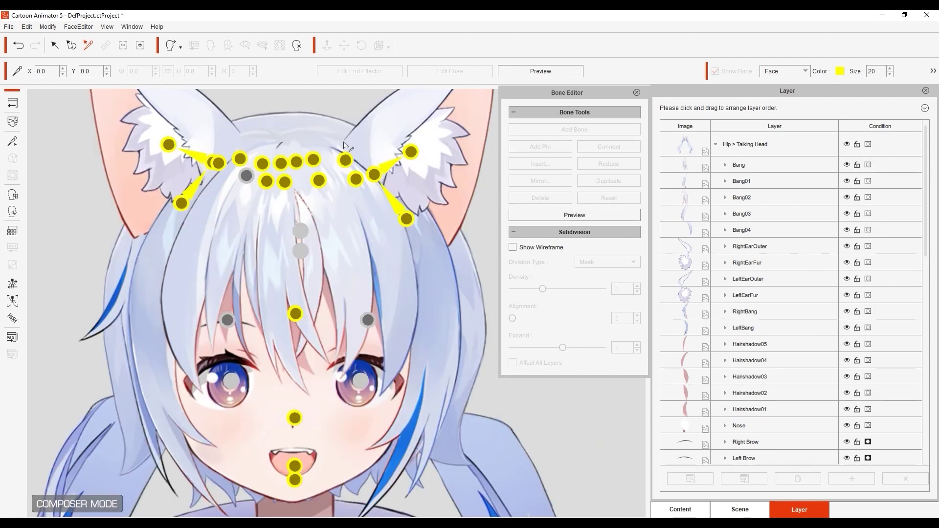
Preview the repositioned Bang bone and the hair shadow bone just below it.
{"action": "left_click", "coordinate": [527, 213]}
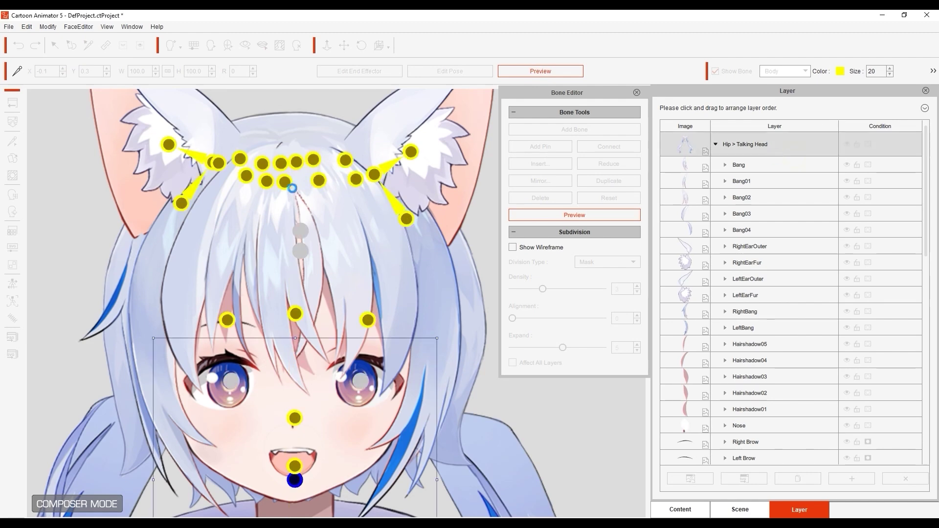
{"action": "left_click", "coordinate": [281, 162]}
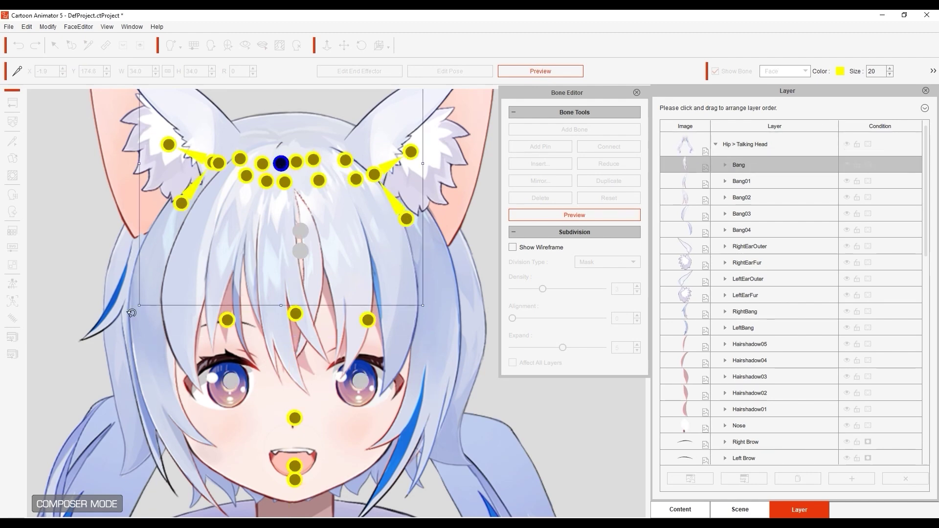
{"action": "left_click", "coordinate": [285, 183]}
{"action": "left_click", "coordinate": [548, 410]}
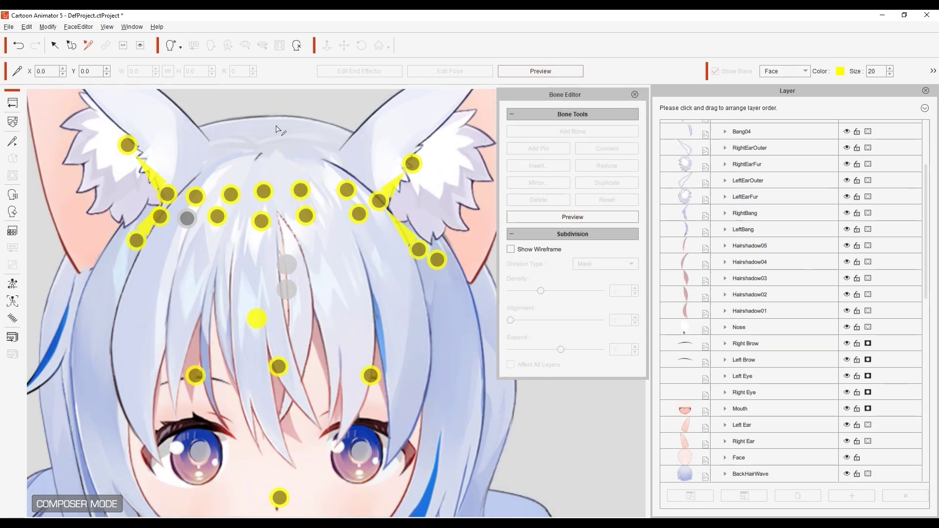
Connect the Hairshadow03 bone to the Bang04 bone and the Hairshadow02 bone to the Bang02 bone.
{"action": "left_click", "coordinate": [358, 214]}
{"action": "left_click", "coordinate": [607, 149]}
{"action": "left_click", "coordinate": [347, 191]}
{"action": "right_click", "coordinate": [310, 211]}
{"action": "left_click", "coordinate": [306, 215]}
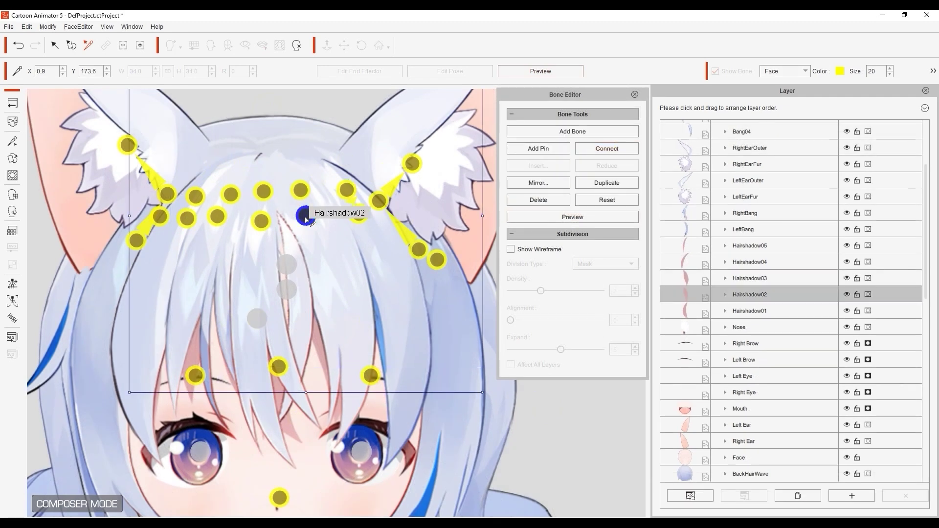
{"action": "left_click", "coordinate": [607, 149]}
{"action": "left_click", "coordinate": [301, 194]}
Connect the Hairshadow01 bone to Bang, Hairshadow04 to Bang01 and Hairshadow05 to Bang03.
{"action": "left_click", "coordinate": [261, 220]}
{"action": "left_click", "coordinate": [264, 191]}
{"action": "left_click", "coordinate": [217, 216]}
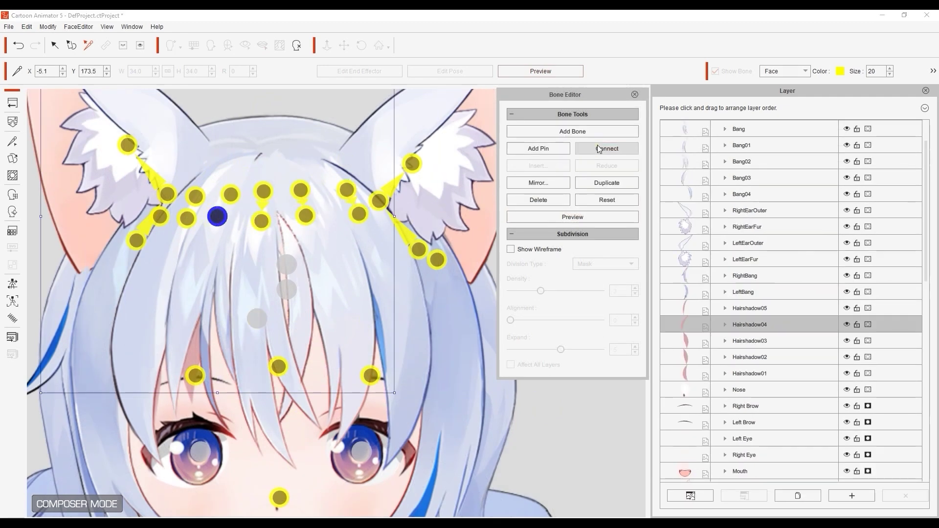
{"action": "left_click", "coordinate": [230, 194]}
{"action": "left_click", "coordinate": [196, 196]}
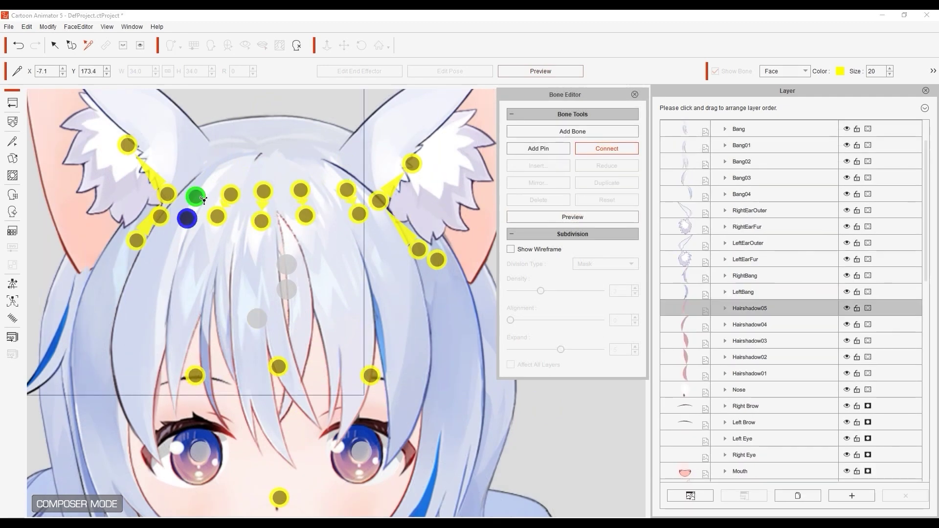
Connect the RightBang, Bang03 and Bang01 bones to the Front Hair bone.
{"action": "left_click", "coordinate": [160, 217]}
{"action": "left_click", "coordinate": [629, 150]}
{"action": "left_click", "coordinate": [263, 321]}
{"action": "left_click", "coordinate": [277, 295]}
{"action": "left_click", "coordinate": [160, 220]}
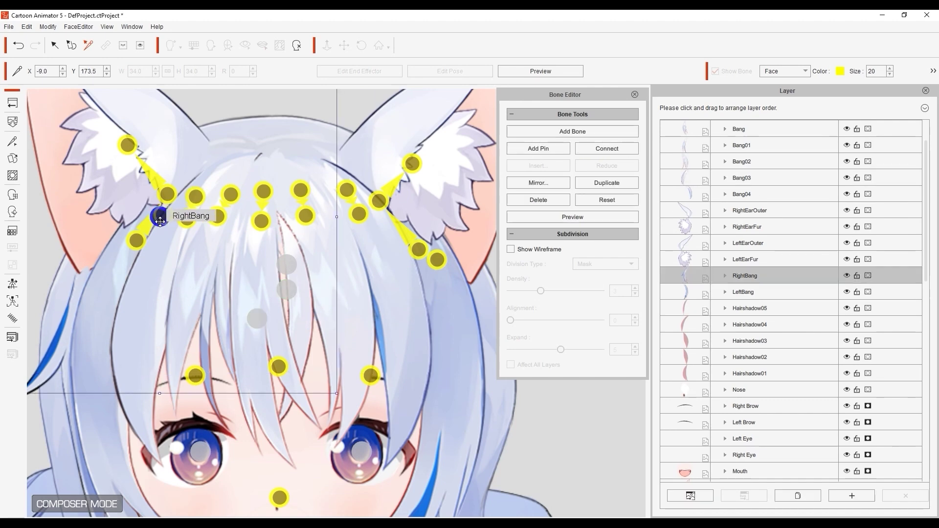
{"action": "left_click", "coordinate": [580, 148]}
{"action": "left_click", "coordinate": [287, 289]}
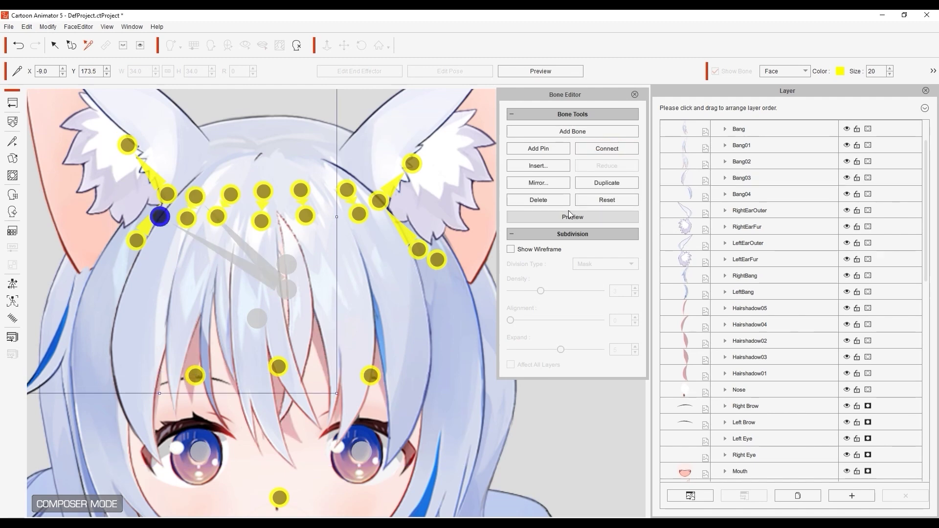
{"action": "left_click", "coordinate": [187, 218]}
{"action": "left_click", "coordinate": [607, 149]}
{"action": "left_click", "coordinate": [286, 290]}
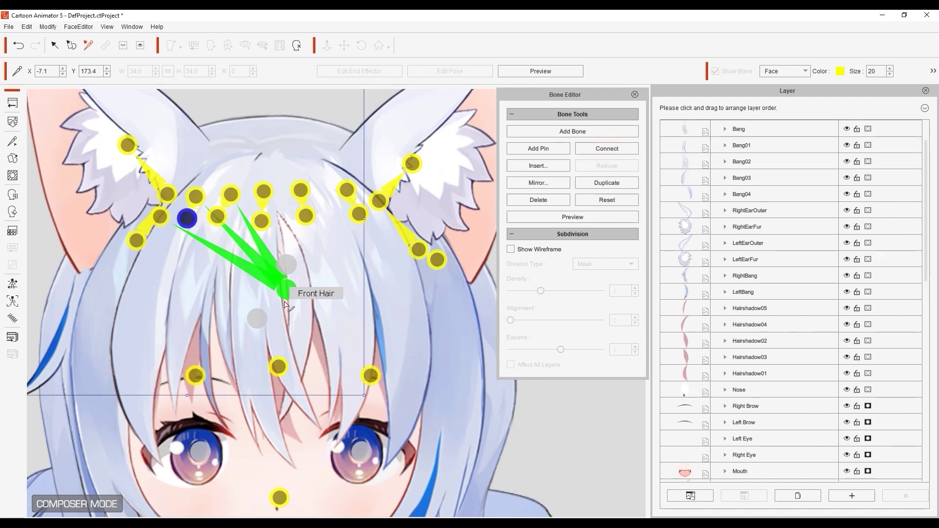
Connect the Bang and Bang02 bones to the Front Hair bone.
{"action": "left_click", "coordinate": [265, 195]}
{"action": "left_click", "coordinate": [607, 149]}
{"action": "left_click", "coordinate": [287, 293]}
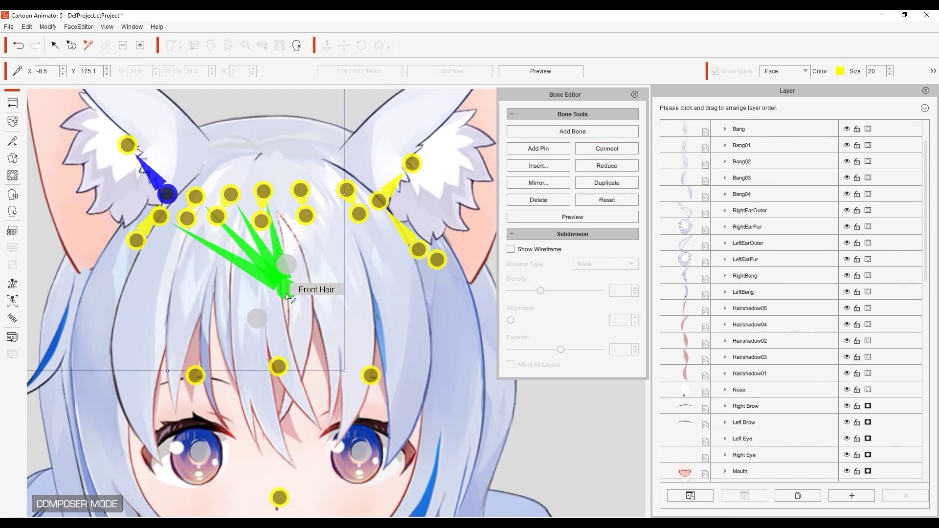
{"action": "left_click", "coordinate": [301, 189]}
{"action": "left_click", "coordinate": [607, 149]}
{"action": "left_click", "coordinate": [268, 293]}
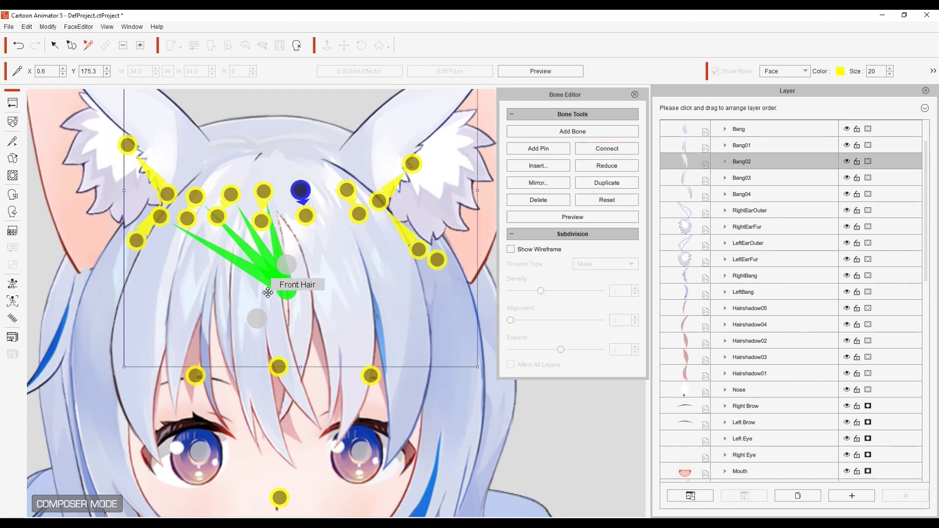
{"action": "left_click", "coordinate": [286, 290]}
{"action": "left_click", "coordinate": [301, 190]}
{"action": "left_click", "coordinate": [607, 148]}
{"action": "left_click", "coordinate": [287, 290]}
Connect the Bang04 and LeftBang bones to the Front Hair bone.
{"action": "left_click", "coordinate": [379, 200]}
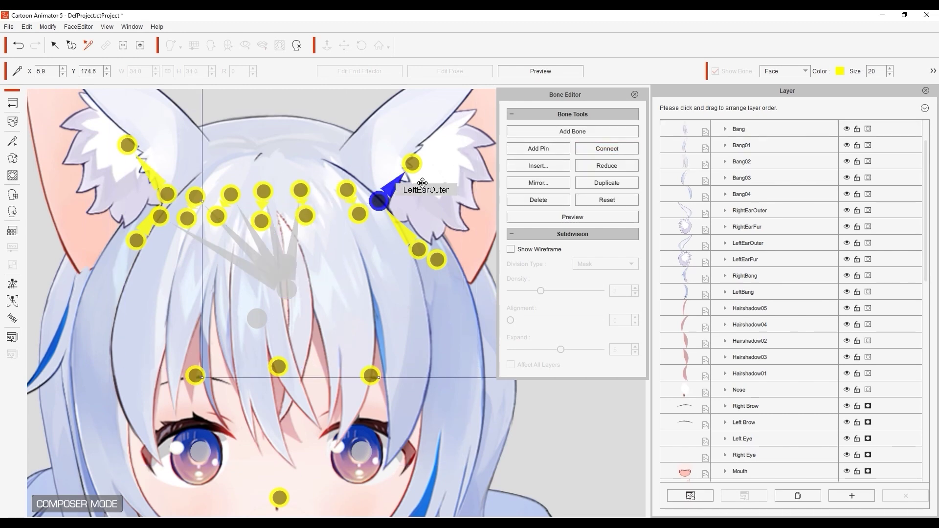
{"action": "left_click", "coordinate": [347, 190]}
{"action": "left_click", "coordinate": [607, 148]}
{"action": "left_click", "coordinate": [314, 250]}
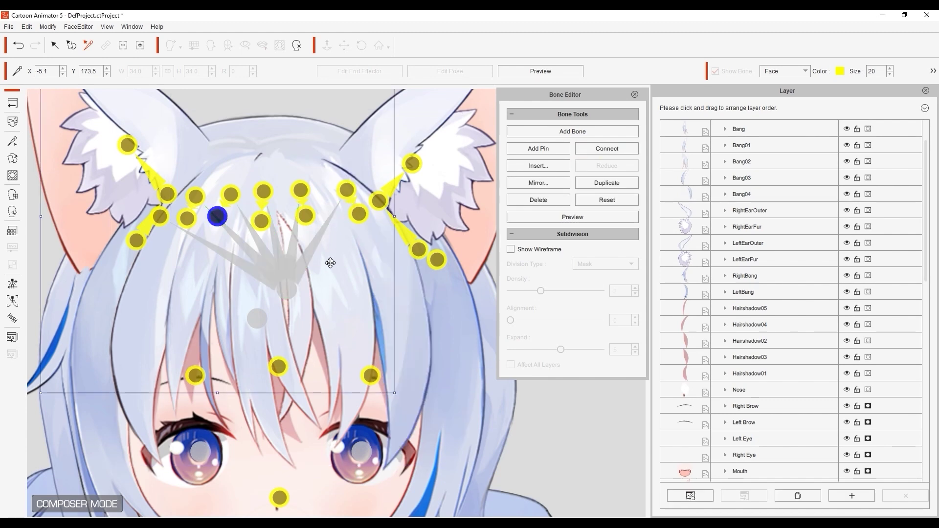
{"action": "left_click", "coordinate": [437, 260]}
{"action": "left_click", "coordinate": [600, 147]}
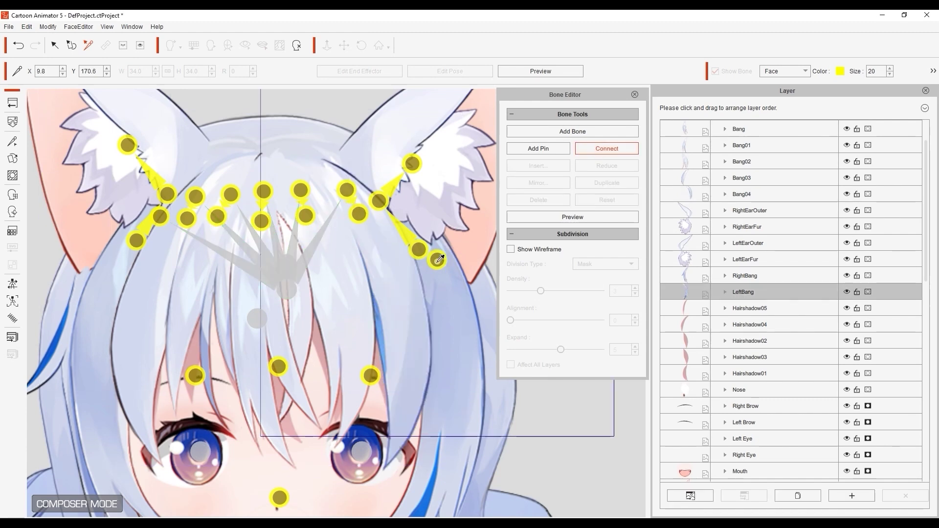
{"action": "left_click", "coordinate": [605, 153]}
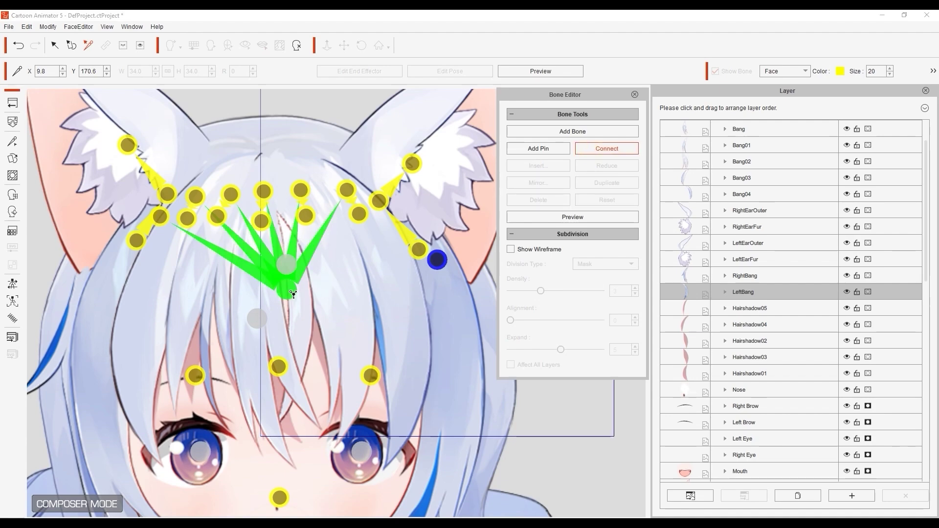
{"action": "left_click", "coordinate": [311, 292]}
Preview the rotation of the Head bone with the newly connected hair bones.
{"action": "scroll", "coordinate": [337, 318], "scroll_direction": "down", "scroll_amount": 7}
{"action": "left_click", "coordinate": [430, 382]}
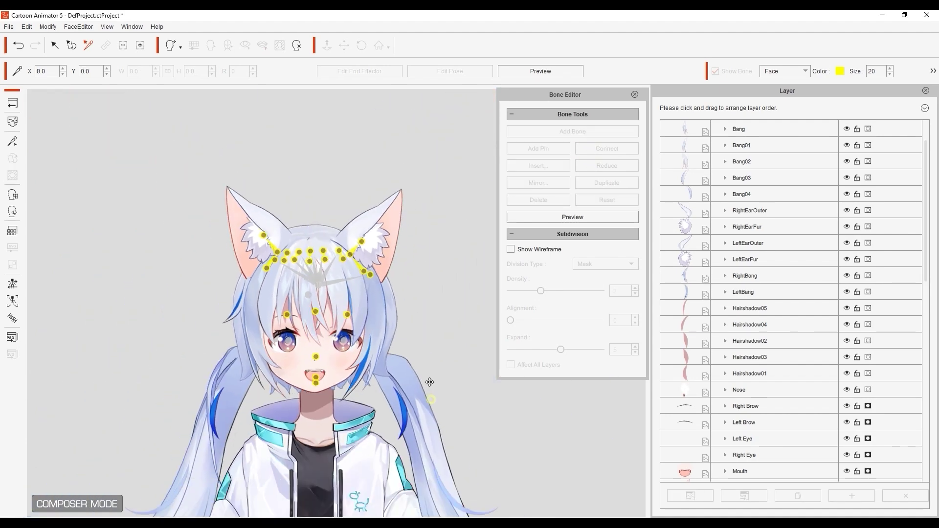
{"action": "left_click_drag", "start_coordinate": [430, 382], "coordinate": [405, 253]}
{"action": "scroll", "coordinate": [407, 212], "scroll_direction": "down", "scroll_amount": 3}
{"action": "left_click_drag", "start_coordinate": [402, 198], "coordinate": [417, 320]}
{"action": "scroll", "coordinate": [425, 325], "scroll_direction": "up", "scroll_amount": 6}
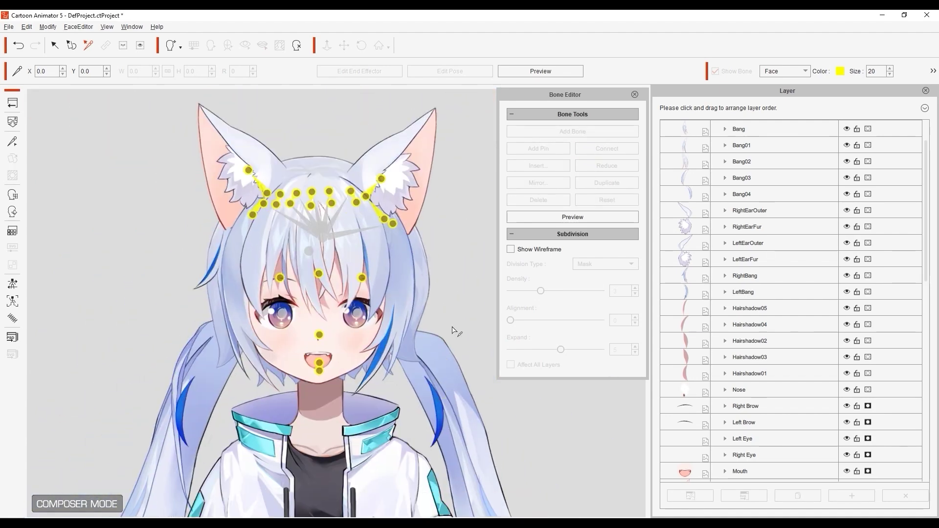
{"action": "left_click", "coordinate": [578, 218]}
{"action": "left_click", "coordinate": [315, 383]}
{"action": "mouse_move", "coordinate": [224, 293]}
{"action": "left_mouse_down"}
{"action": "mouse_move", "coordinate": [257, 287]}
{"action": "mouse_move", "coordinate": [222, 296]}
{"action": "left_mouse_up"}
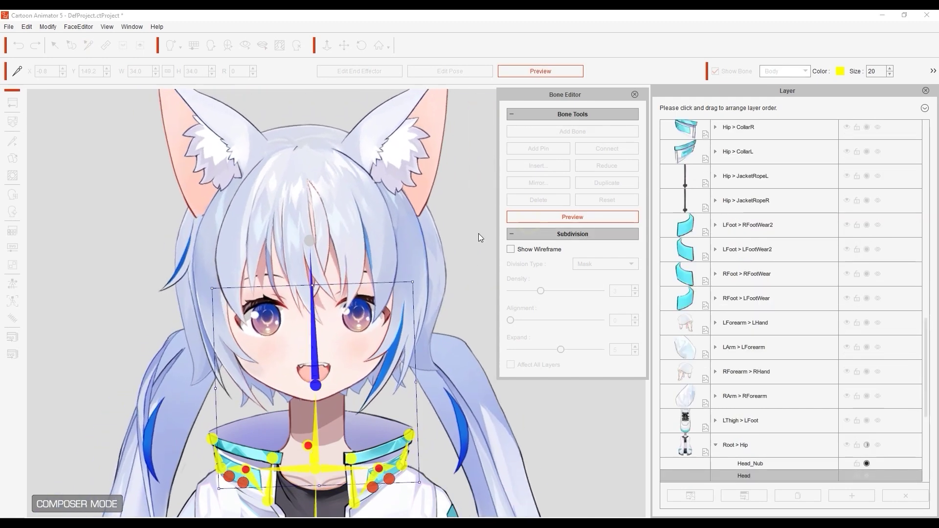
{"action": "left_click", "coordinate": [585, 218]}
Preview the rotation of the Bang04, Bang02 and Bang03 bones in the Hip > Talking Head layer.
{"action": "scroll", "coordinate": [694, 215], "scroll_direction": "up", "scroll_amount": 5}
{"action": "left_click", "coordinate": [734, 149]}
{"action": "left_click", "coordinate": [353, 170]}
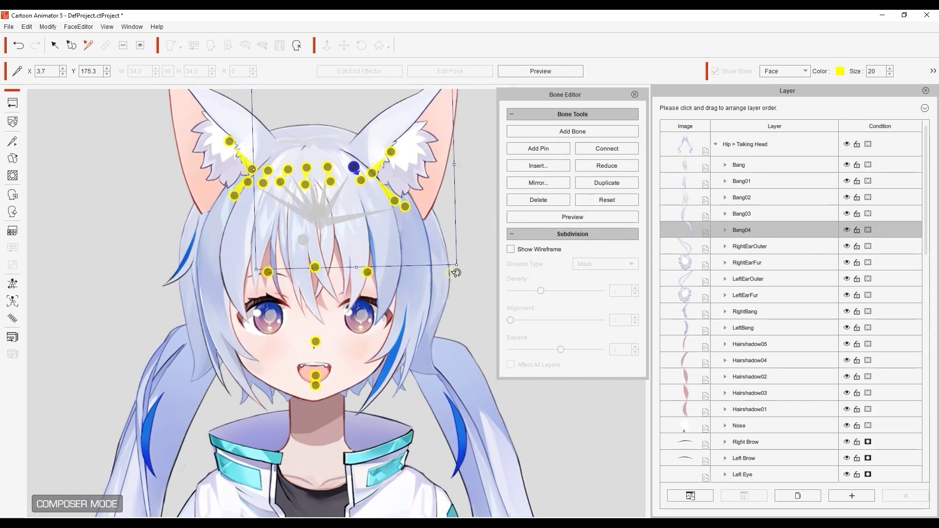
{"action": "left_click_drag", "start_coordinate": [457, 272], "coordinate": [431, 272]}
{"action": "left_click", "coordinate": [549, 219]}
{"action": "left_click", "coordinate": [327, 168]}
{"action": "left_click", "coordinate": [268, 171]}
{"action": "left_click", "coordinate": [151, 278]}
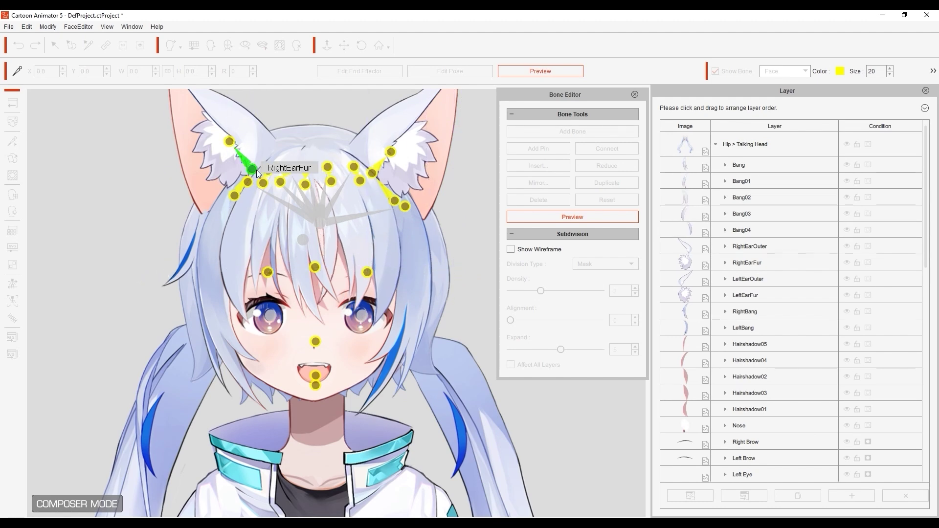
Preview the rotation of the Bang03 root bone.
{"action": "left_click", "coordinate": [268, 170]}
{"action": "left_click_drag", "start_coordinate": [166, 278], "coordinate": [154, 279]}
{"action": "left_click", "coordinate": [548, 218]}
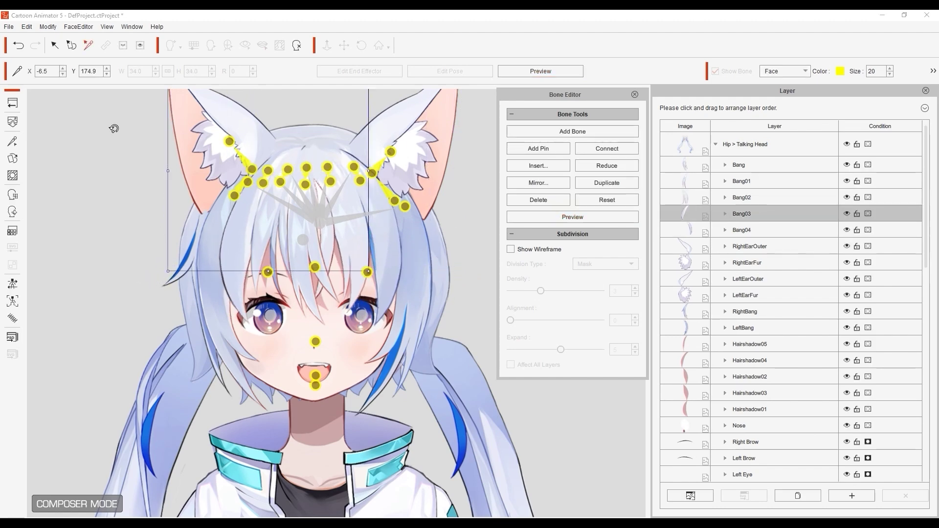
{"action": "left_click", "coordinate": [110, 323]}
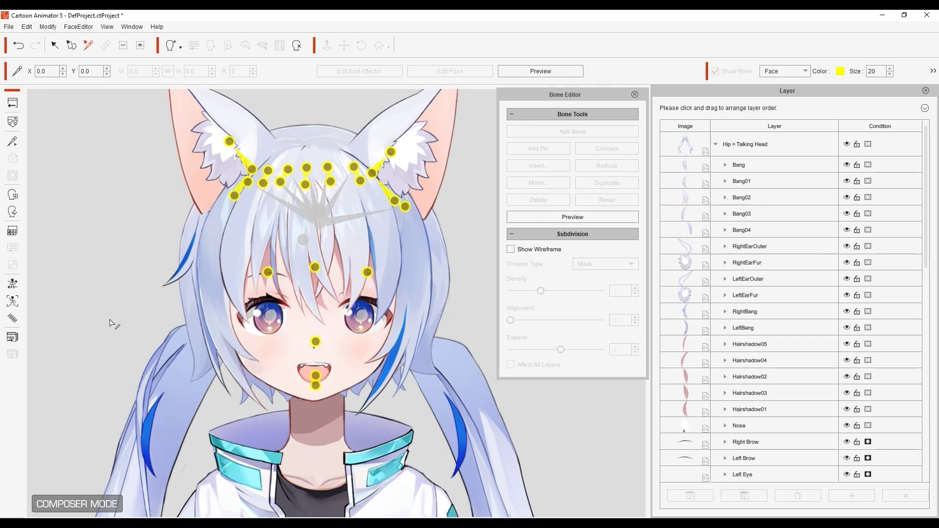
Add a chain of three child bones from the LeftBang bone down the left bang strand.
{"action": "scroll", "coordinate": [470, 227], "scroll_direction": "up", "scroll_amount": 2}
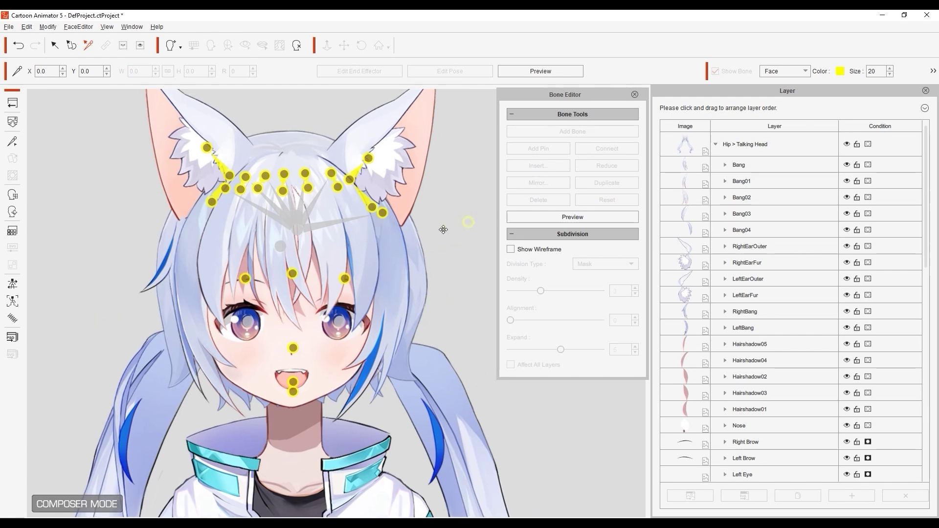
{"action": "scroll", "coordinate": [431, 241], "scroll_direction": "up", "scroll_amount": 2}
{"action": "left_click", "coordinate": [383, 189]}
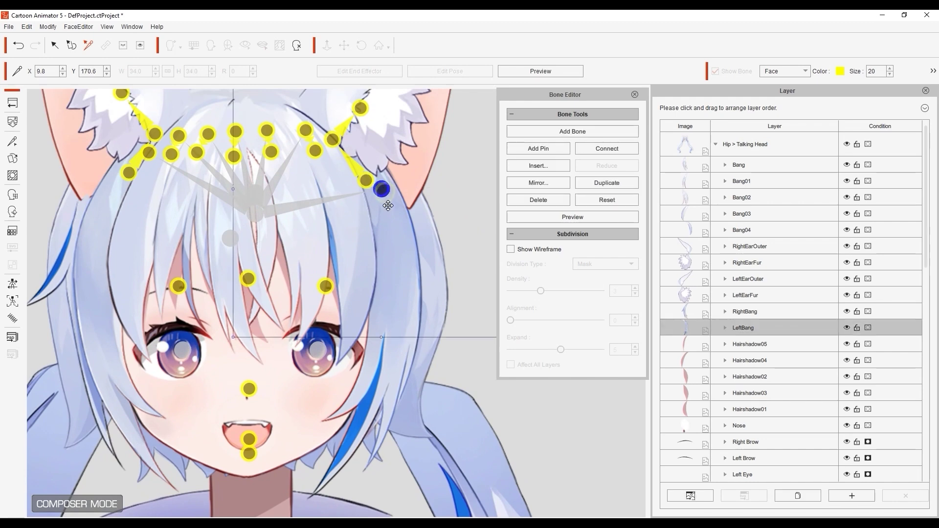
{"action": "left_click", "coordinate": [17, 144]}
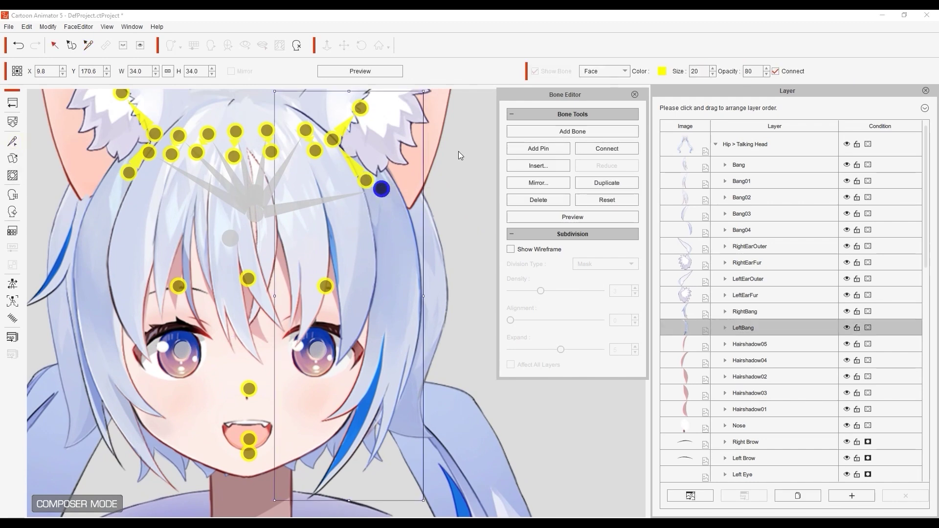
{"action": "left_click", "coordinate": [590, 131]}
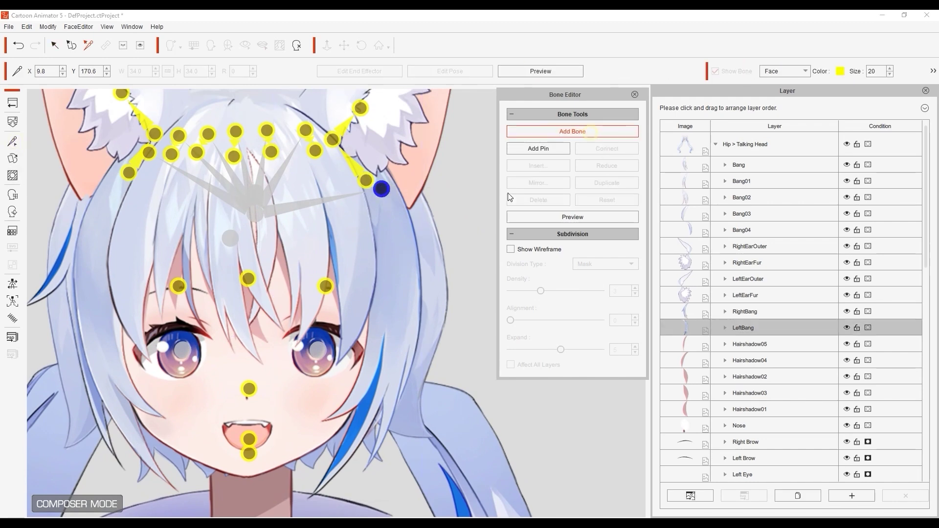
{"action": "left_click", "coordinate": [396, 270]}
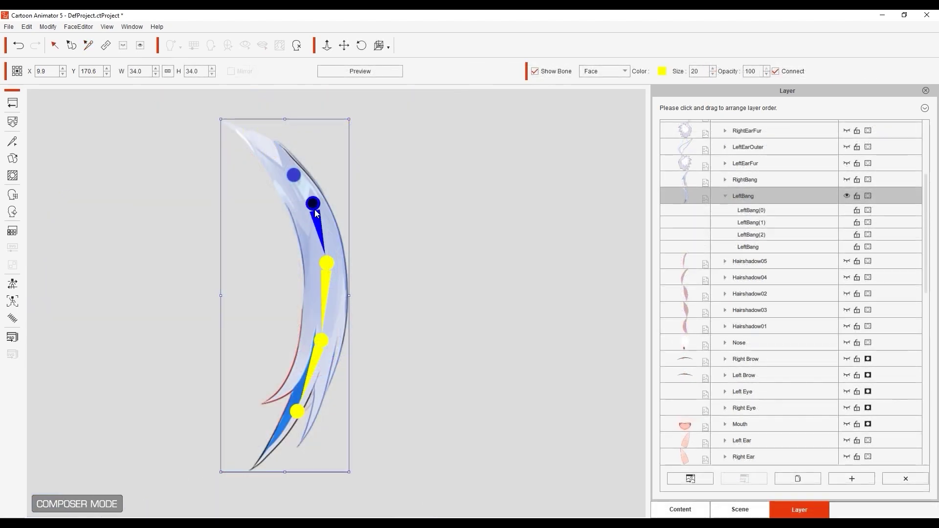
Assign the LeftBang(0) bone with its child bones to the Default spring group.
{"action": "left_click", "coordinate": [13, 319]}
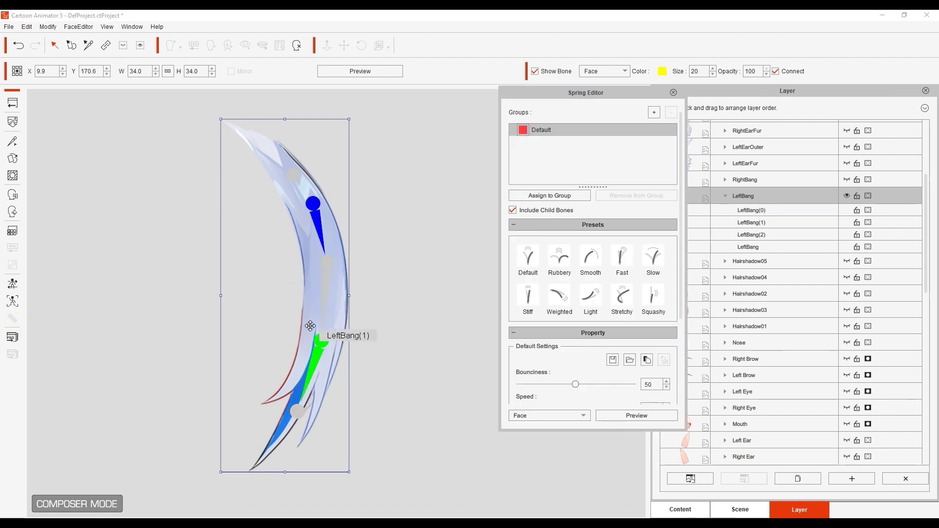
{"action": "left_click", "coordinate": [333, 274]}
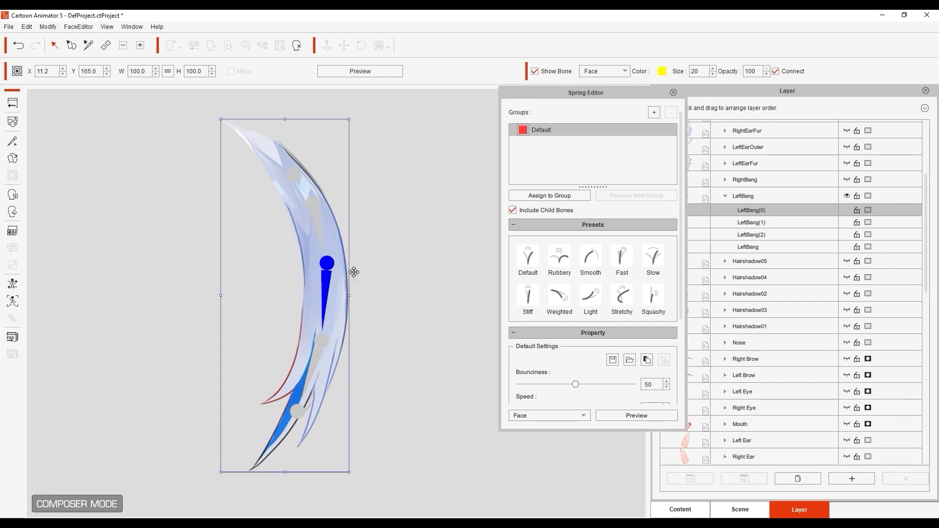
{"action": "left_click", "coordinate": [520, 197]}
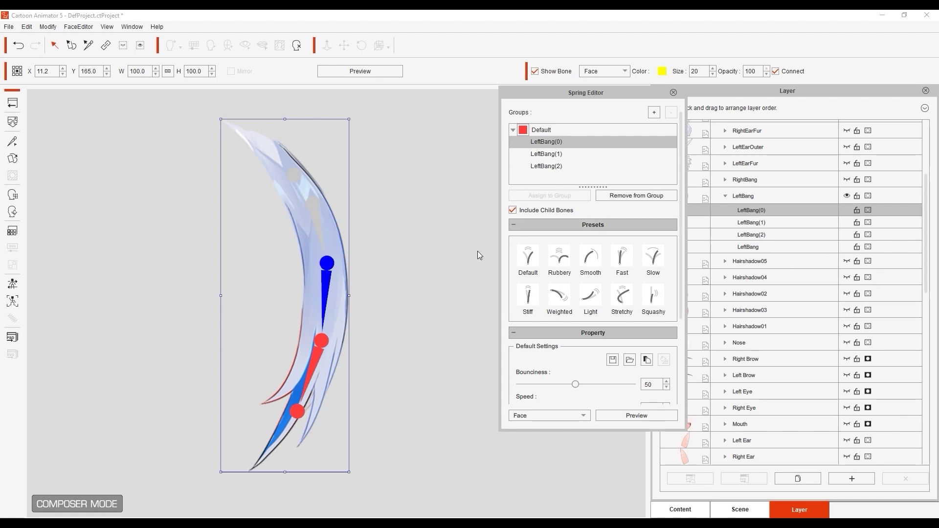
{"action": "mouse_move", "coordinate": [529, 260]}
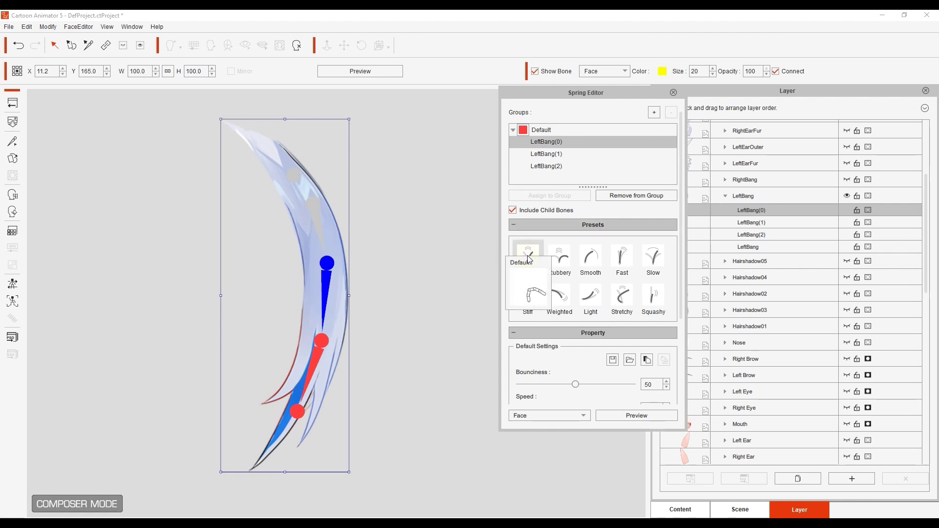
Preview the spring motion of the left bang by rotating its LeftBang root bone.
{"action": "left_click", "coordinate": [628, 416]}
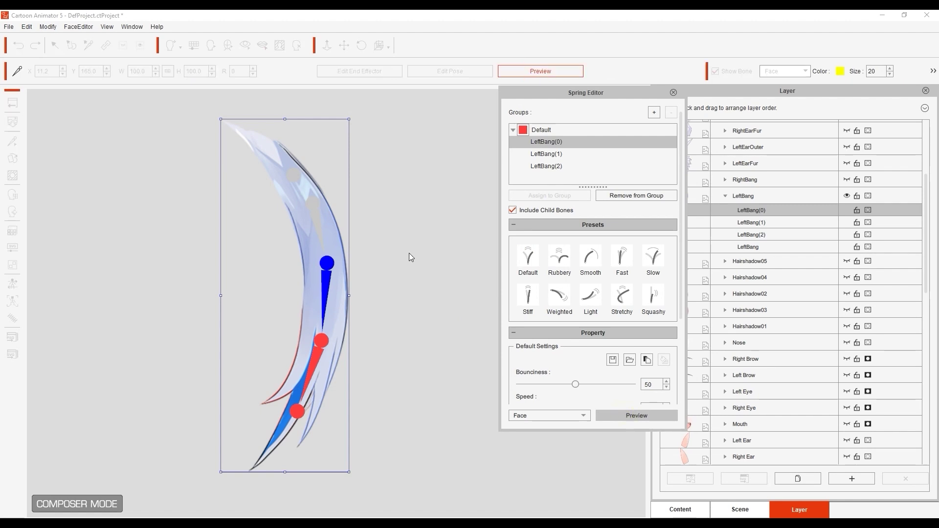
{"action": "left_click", "coordinate": [315, 203]}
{"action": "mouse_move", "coordinate": [437, 333]}
{"action": "left_mouse_down"}
{"action": "mouse_move", "coordinate": [419, 339]}
{"action": "mouse_move", "coordinate": [460, 324]}
{"action": "mouse_move", "coordinate": [438, 335]}
{"action": "left_mouse_up"}
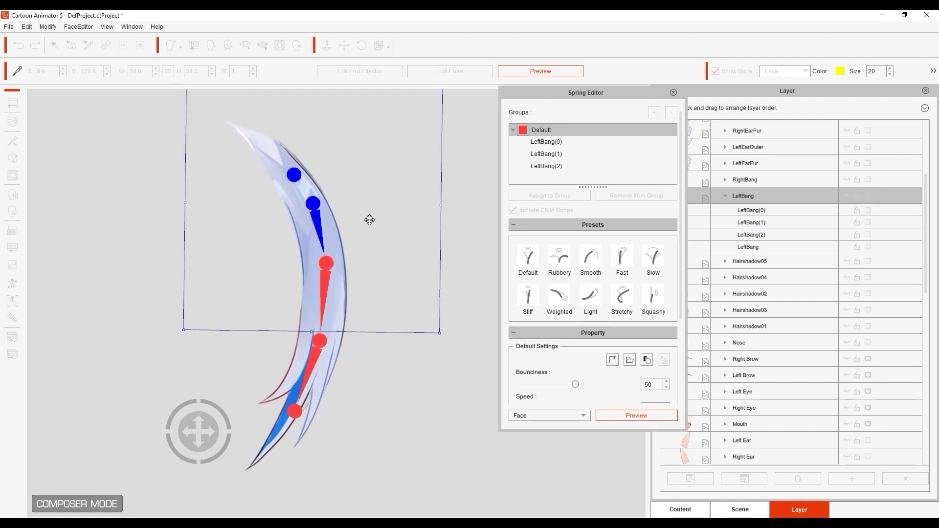
{"action": "mouse_move", "coordinate": [369, 219]}
{"action": "left_mouse_down"}
{"action": "mouse_move", "coordinate": [376, 227]}
{"action": "mouse_move", "coordinate": [384, 218]}
{"action": "mouse_move", "coordinate": [370, 224]}
{"action": "left_mouse_up"}
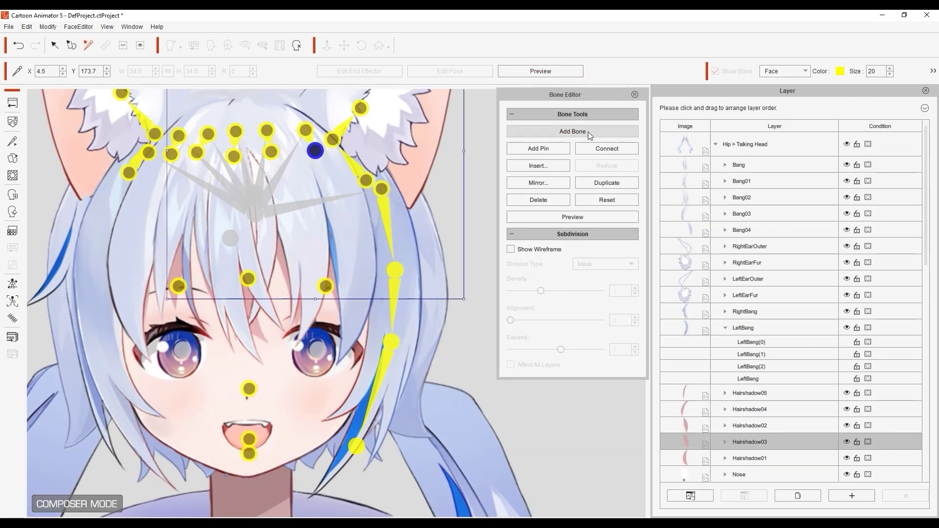
Add chains of child bones down the remaining bang strands and hair shadows, including Hairshadow03.
{"action": "left_click", "coordinate": [573, 132]}
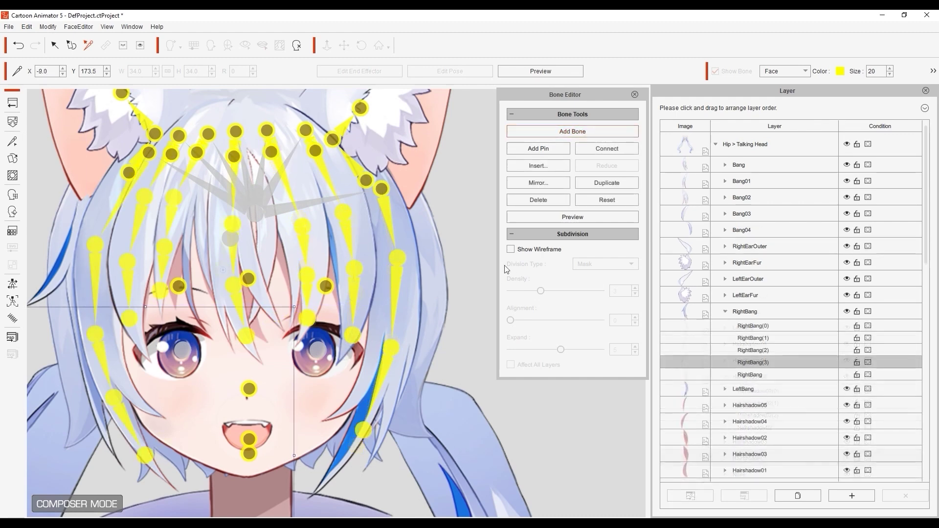
Preview the rotation of the Bang04, Bang04(0) and Hairshadow03 bones.
{"action": "left_click", "coordinate": [549, 216]}
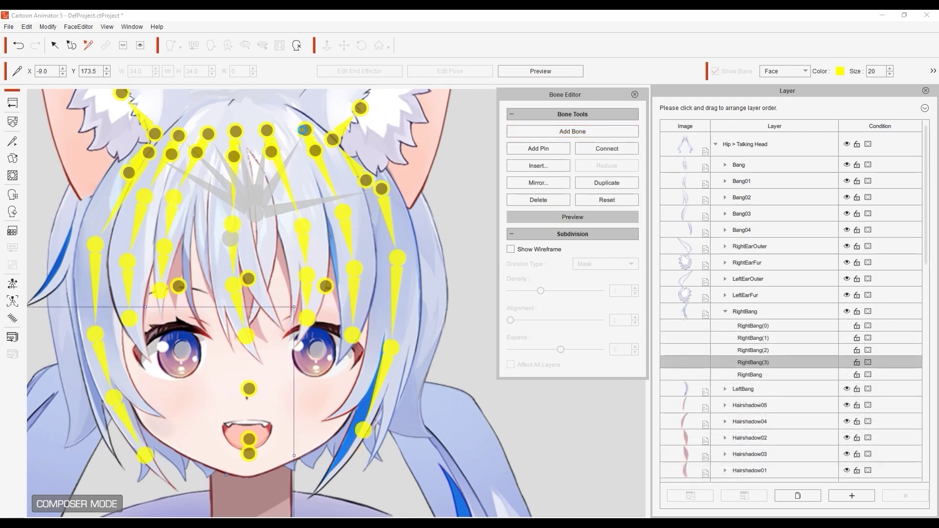
{"action": "left_click", "coordinate": [303, 130]}
{"action": "mouse_move", "coordinate": [446, 279]}
{"action": "left_mouse_down"}
{"action": "mouse_move", "coordinate": [449, 287]}
{"action": "mouse_move", "coordinate": [470, 284]}
{"action": "mouse_move", "coordinate": [461, 286]}
{"action": "left_mouse_up"}
{"action": "left_click", "coordinate": [346, 215]}
{"action": "left_click", "coordinate": [374, 299]}
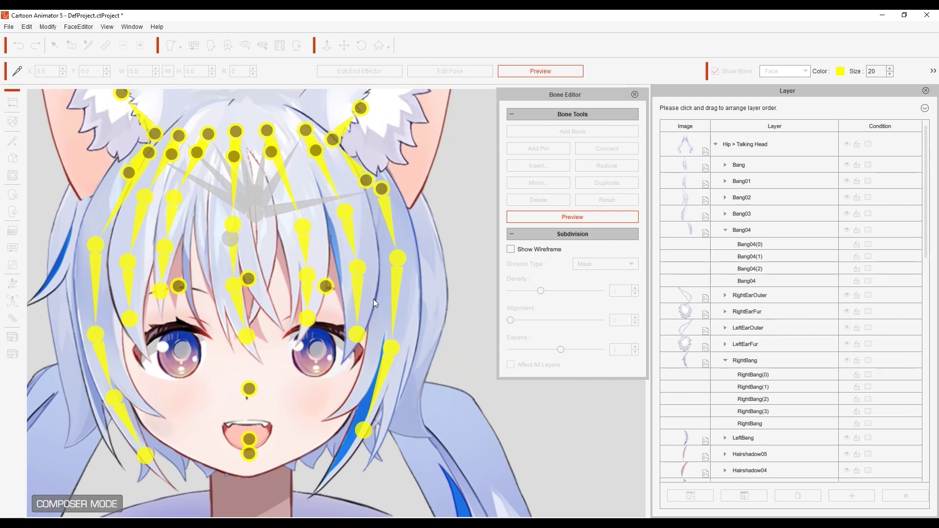
{"action": "left_click", "coordinate": [347, 220]}
{"action": "mouse_move", "coordinate": [199, 363]}
{"action": "left_mouse_down"}
{"action": "mouse_move", "coordinate": [123, 331]}
{"action": "mouse_move", "coordinate": [200, 364]}
{"action": "left_mouse_up"}
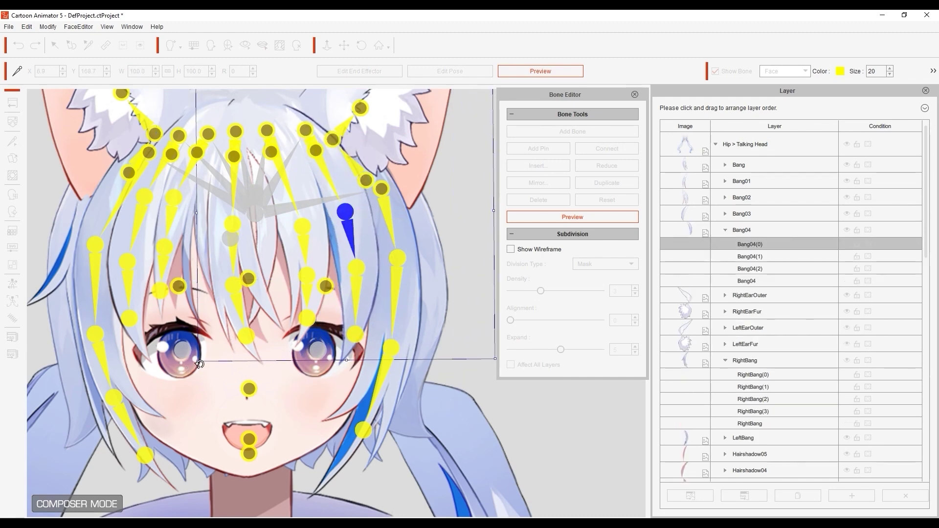
{"action": "left_click", "coordinate": [316, 151]}
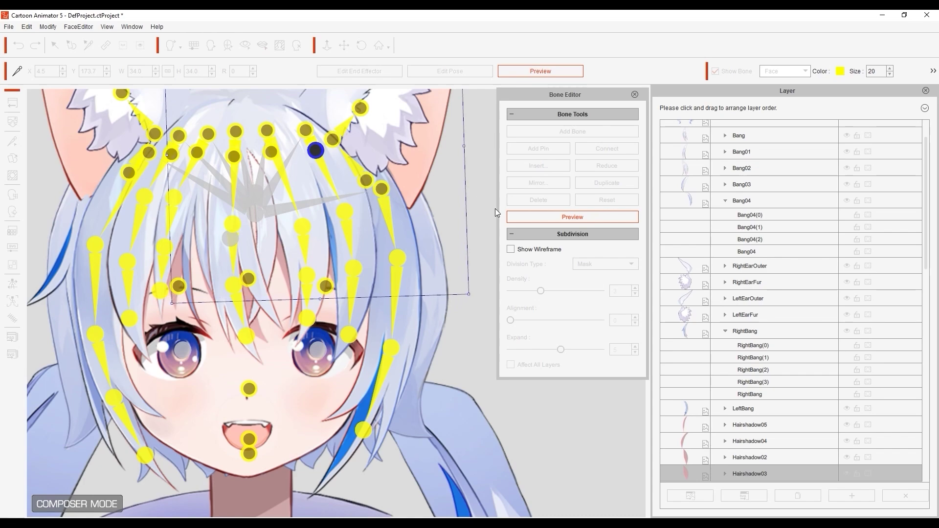
{"action": "left_click", "coordinate": [464, 164]}
Add a pin to Bang04 above its root bone and preview the rotation of Bang04(0).
{"action": "scroll", "coordinate": [464, 164], "scroll_direction": "up", "scroll_amount": 5}
{"action": "left_click", "coordinate": [298, 208]}
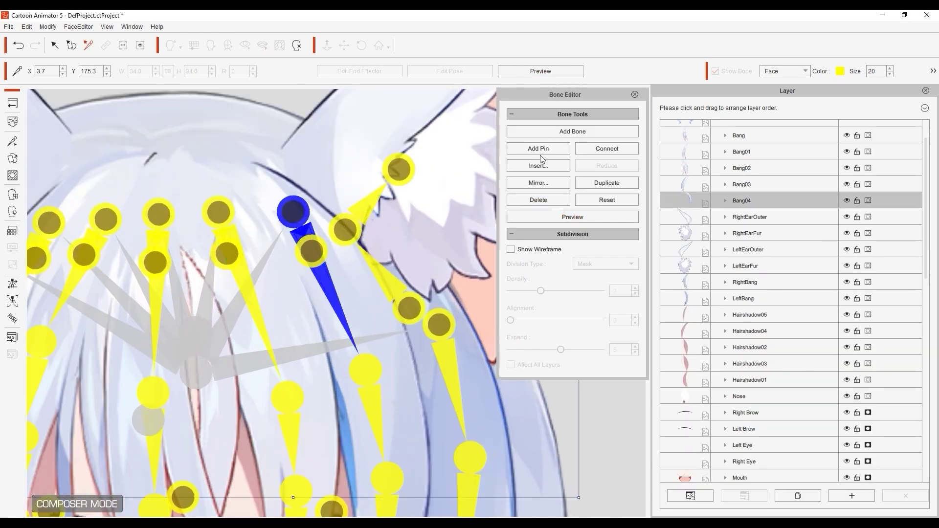
{"action": "left_click", "coordinate": [540, 151]}
{"action": "left_click", "coordinate": [253, 173]}
{"action": "right_click", "coordinate": [311, 183]}
{"action": "scroll", "coordinate": [311, 183], "scroll_direction": "down", "scroll_amount": 5}
{"action": "left_click", "coordinate": [521, 216]}
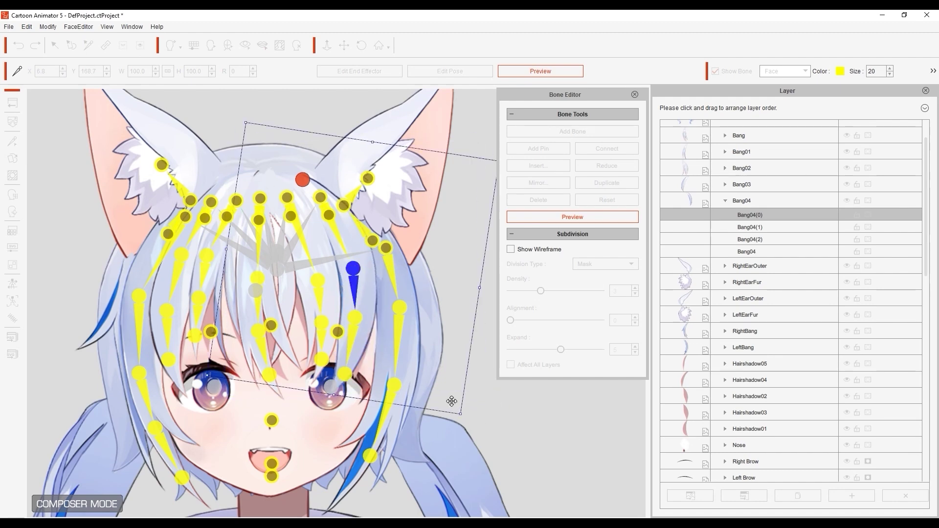
Add pins above the root bones of the Bang02 and Bang strands.
{"action": "scroll", "coordinate": [293, 157], "scroll_direction": "up", "scroll_amount": 4}
{"action": "left_click", "coordinate": [335, 279]}
{"action": "left_click", "coordinate": [539, 148]}
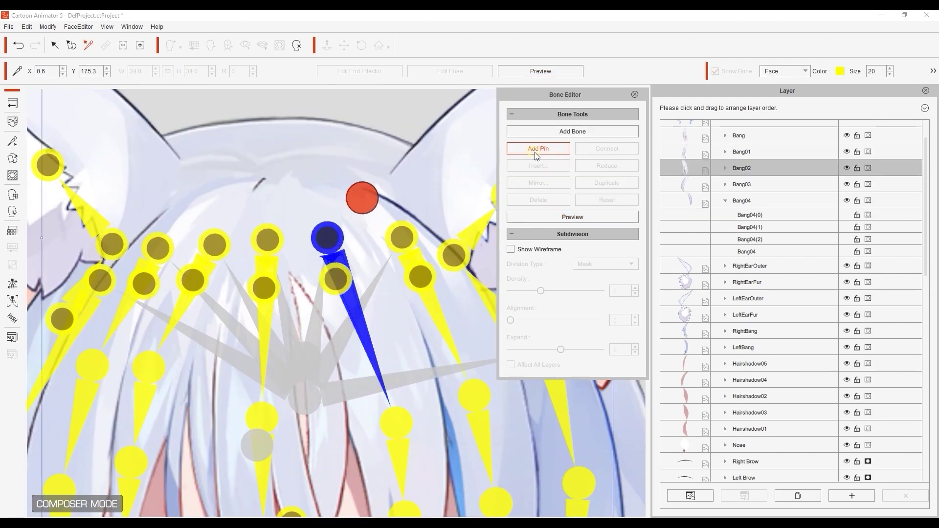
{"action": "left_click", "coordinate": [308, 197]}
{"action": "left_click", "coordinate": [267, 240]}
{"action": "left_click", "coordinate": [538, 149]}
{"action": "left_click", "coordinate": [266, 197]}
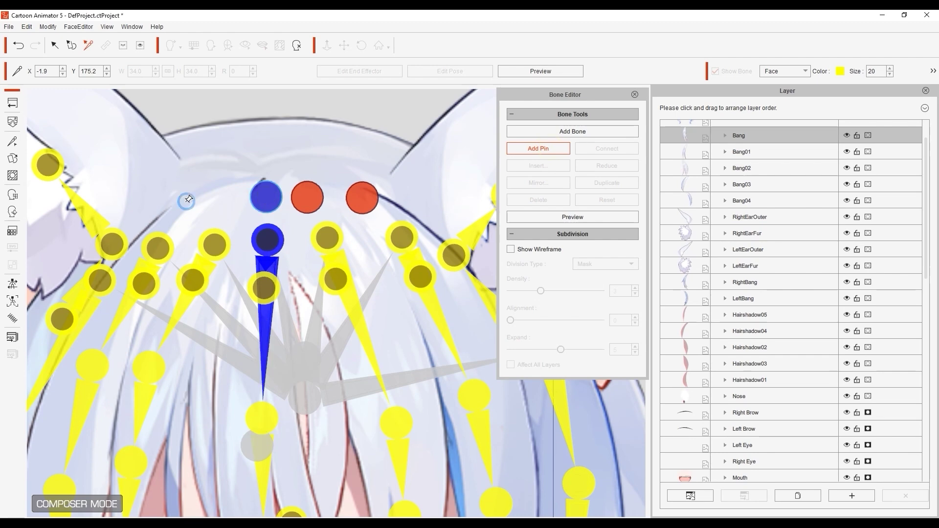
Add pins above the root bones of the Bang01 and Bang03 strands.
{"action": "left_click", "coordinate": [214, 245]}
{"action": "left_click", "coordinate": [539, 148]}
{"action": "left_click", "coordinate": [225, 199]}
{"action": "left_click", "coordinate": [159, 248]}
{"action": "left_click", "coordinate": [538, 148]}
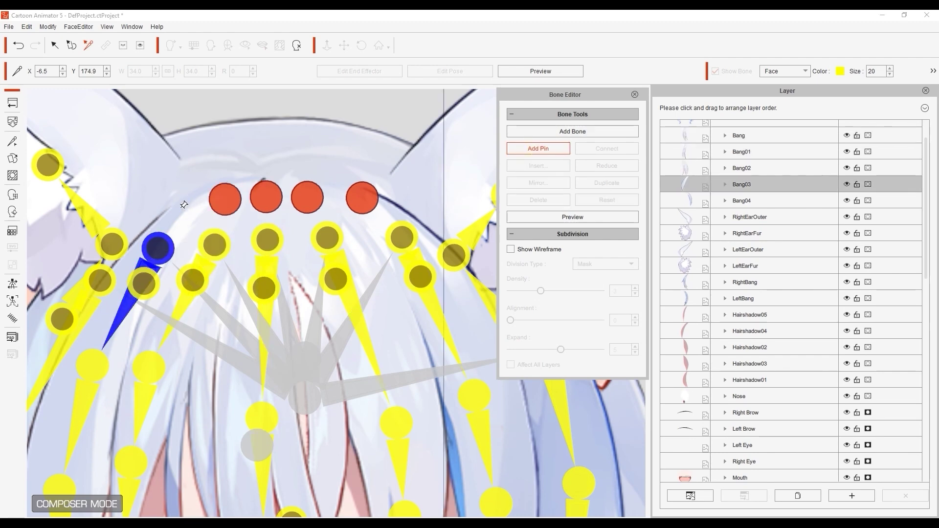
{"action": "left_click", "coordinate": [185, 208]}
{"action": "scroll", "coordinate": [230, 171], "scroll_direction": "down", "scroll_amount": 4}
Add pins above the root bones of the LeftBang and RightBang strands.
{"action": "scroll", "coordinate": [360, 359], "scroll_direction": "up", "scroll_amount": 4}
{"action": "left_click", "coordinate": [382, 277]}
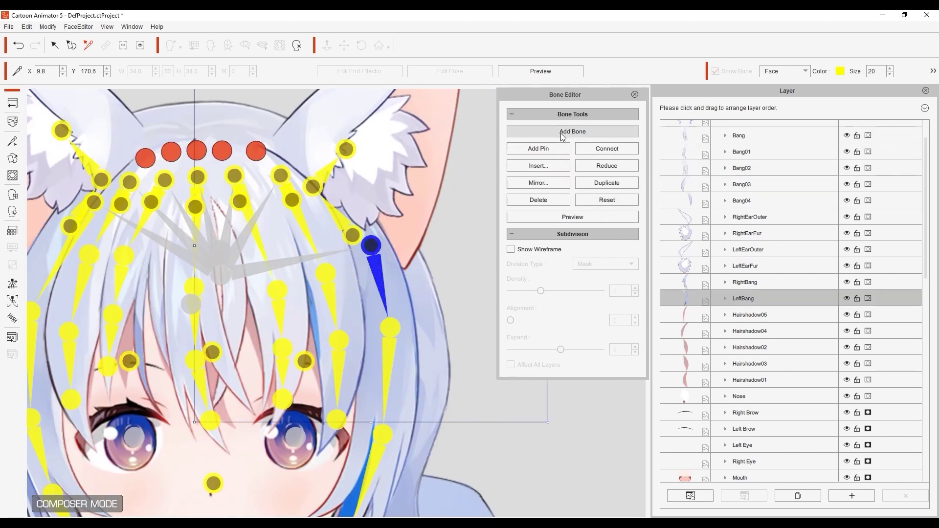
{"action": "left_click", "coordinate": [539, 148]}
{"action": "left_click", "coordinate": [344, 206]}
{"action": "right_click", "coordinate": [386, 282]}
{"action": "left_click_drag", "start_coordinate": [111, 211], "coordinate": [269, 241]}
{"action": "left_click", "coordinate": [269, 242]}
{"action": "left_click", "coordinate": [234, 269]}
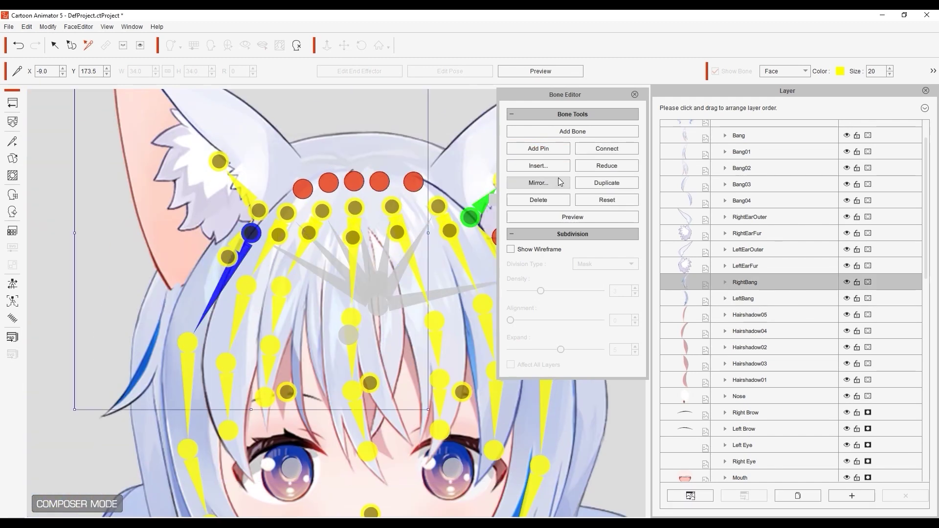
{"action": "left_click", "coordinate": [539, 148]}
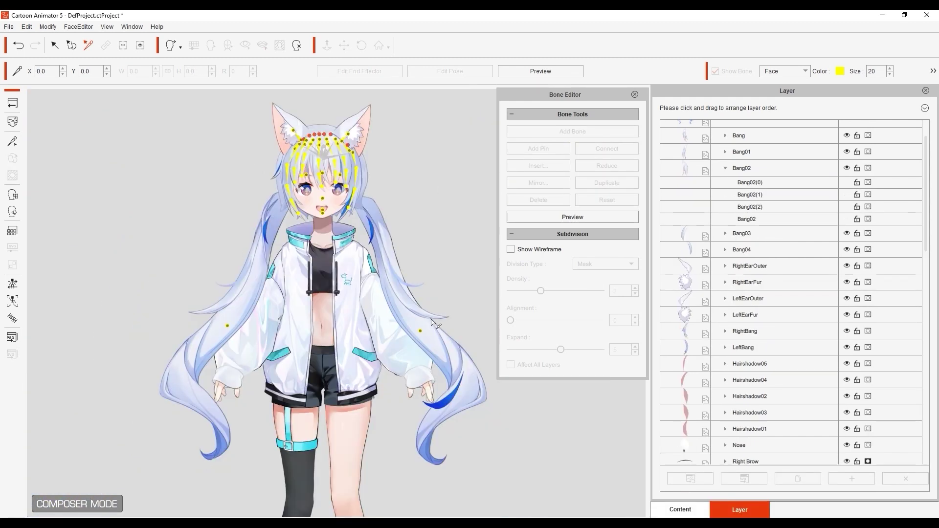
Move the TwintailL03 and TwintailR02 root bones up to where the twin tails meet the head.
{"action": "left_click", "coordinate": [432, 322]}
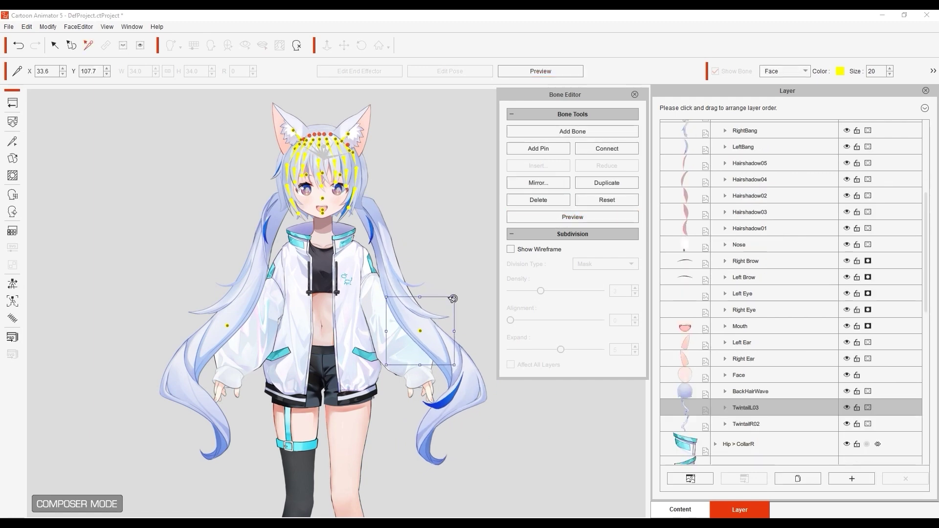
{"action": "scroll", "coordinate": [294, 332], "scroll_direction": "up", "scroll_amount": 2}
{"action": "left_click", "coordinate": [190, 332]}
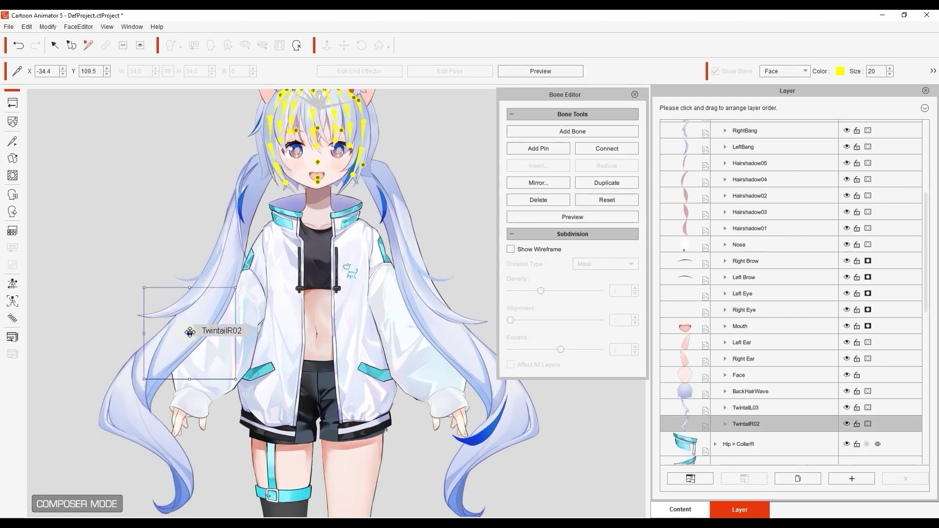
{"action": "left_click_drag", "start_coordinate": [190, 332], "coordinate": [272, 164]}
Preview the rotation of the TwintailR02 root bone from its new position.
{"action": "left_click", "coordinate": [572, 219]}
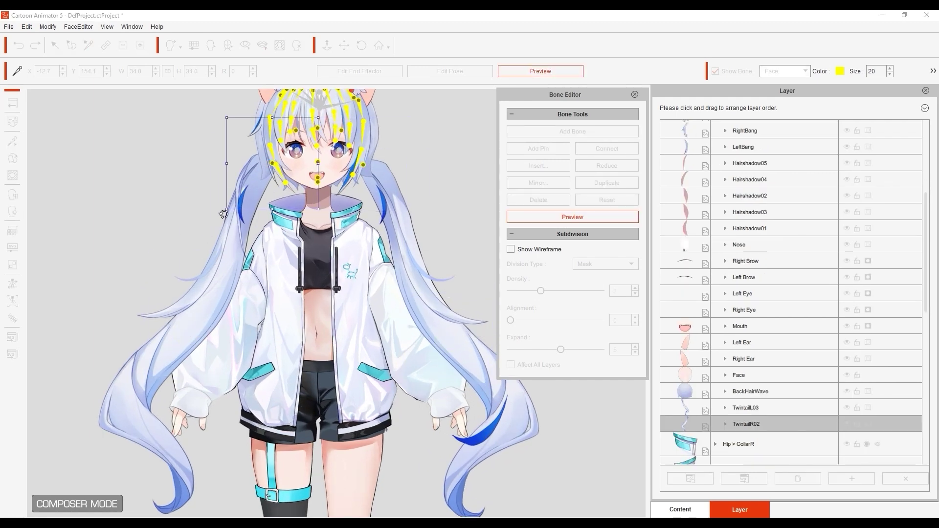
{"action": "left_click_drag", "start_coordinate": [223, 214], "coordinate": [201, 224]}
{"action": "left_click", "coordinate": [572, 218]}
Add a chain of bones from TwintailR02 down the tail to its tip and preview the rotation of its child bones.
{"action": "left_click", "coordinate": [575, 133]}
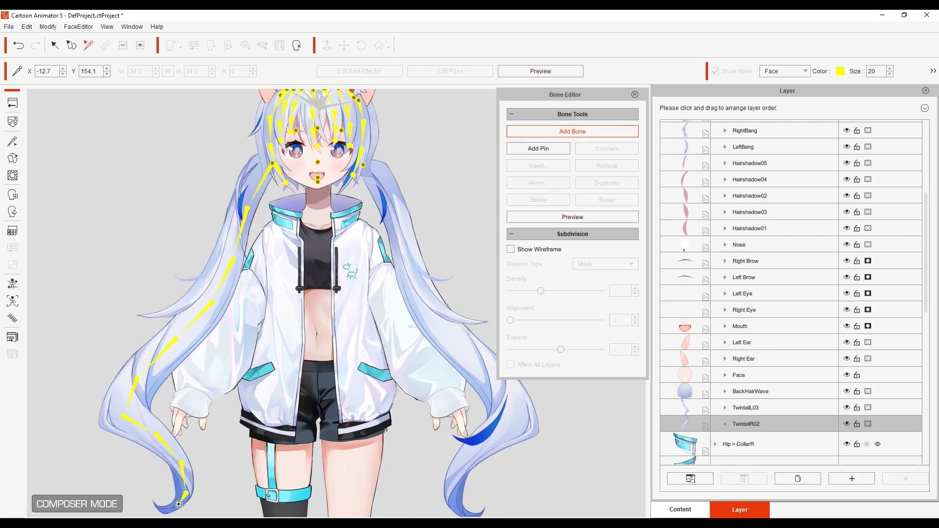
{"action": "left_click", "coordinate": [538, 218]}
{"action": "left_click", "coordinate": [128, 419]}
{"action": "left_click_drag", "start_coordinate": [73, 467], "coordinate": [77, 472]}
{"action": "left_click", "coordinate": [246, 213]}
{"action": "left_click_drag", "start_coordinate": [196, 153], "coordinate": [209, 177]}
{"action": "left_click", "coordinate": [609, 218]}
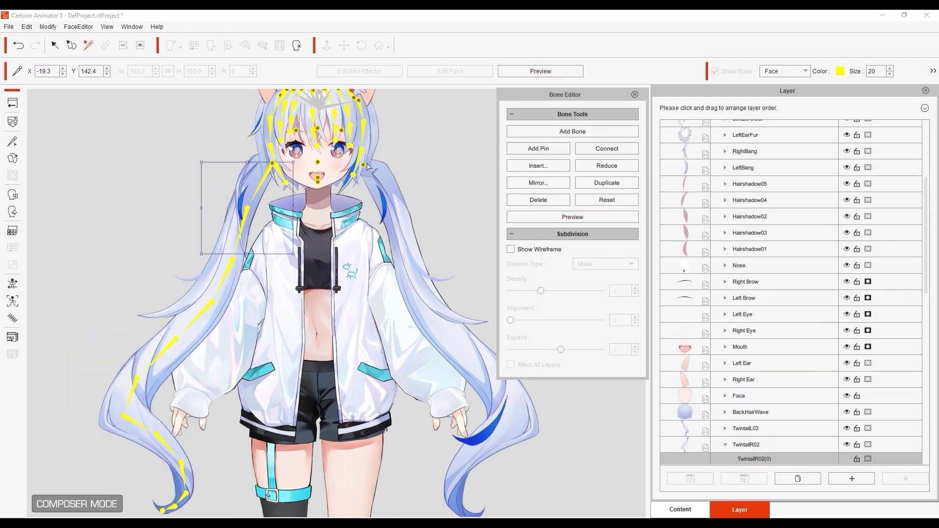
Add a chain of child bones from the TwintailL03 bone down the twin tail to its tip.
{"action": "left_click", "coordinate": [363, 165]}
{"action": "left_click", "coordinate": [553, 133]}
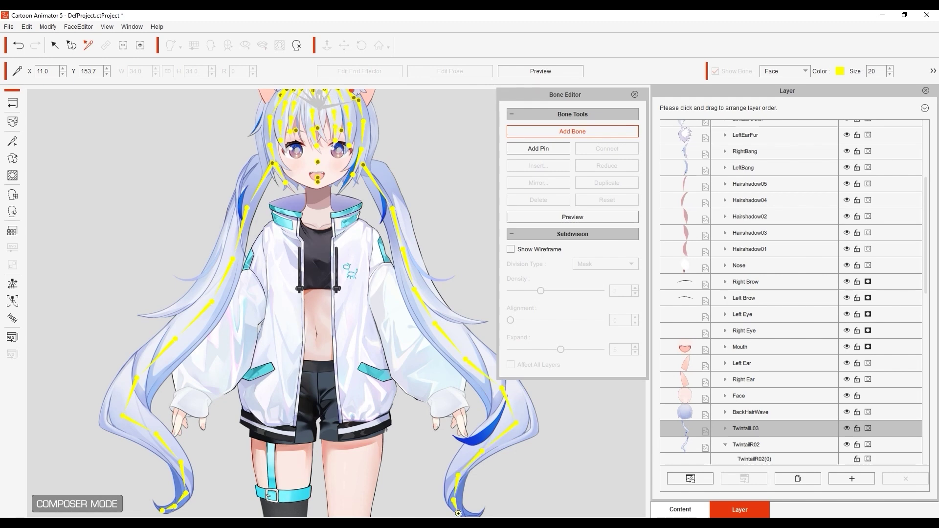
{"action": "right_click", "coordinate": [77, 225]}
{"action": "left_click_drag", "start_coordinate": [410, 137], "coordinate": [404, 277]}
{"action": "scroll", "coordinate": [300, 247], "scroll_direction": "up", "scroll_amount": 5}
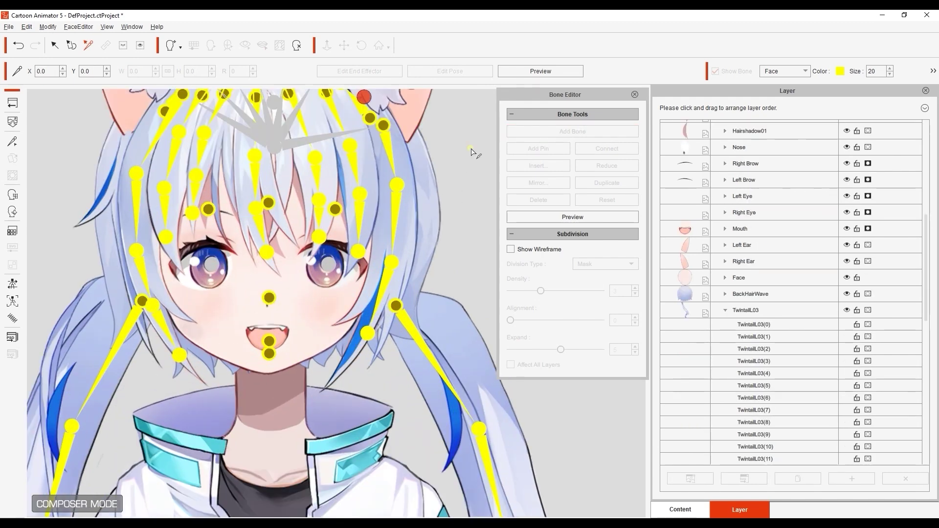
{"action": "left_click_drag", "start_coordinate": [336, 182], "coordinate": [349, 235]}
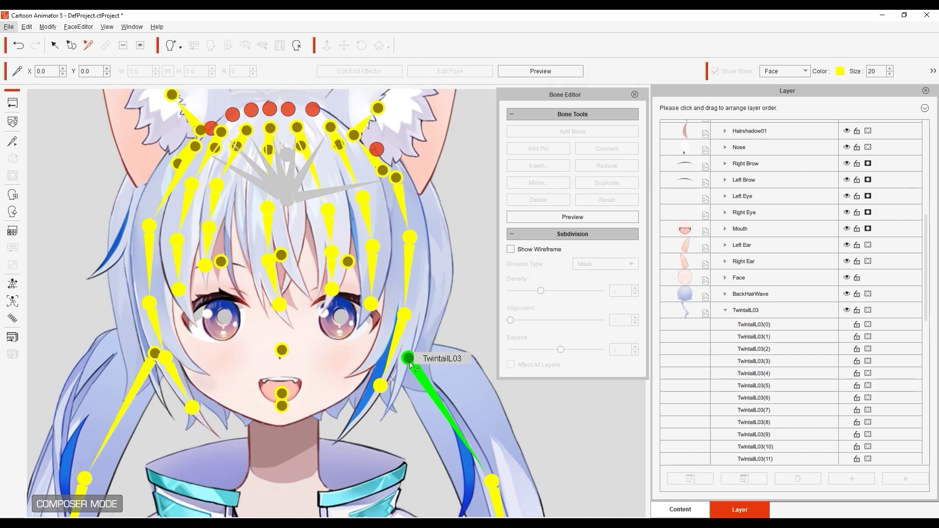
Preview the BackHairWave bone, then connect it to the Back Hair bone near the top of the head.
{"action": "left_click", "coordinate": [301, 265]}
{"action": "key", "text": "p"}
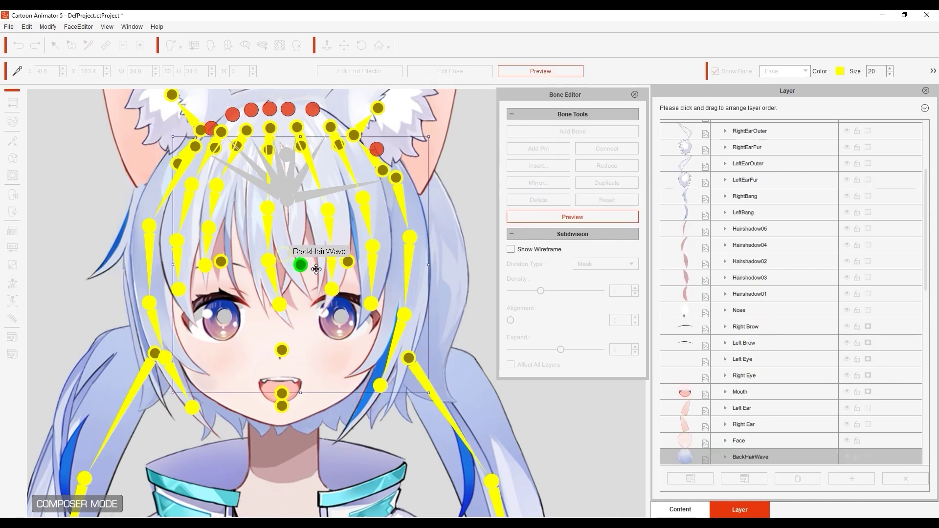
{"action": "left_click", "coordinate": [163, 356]}
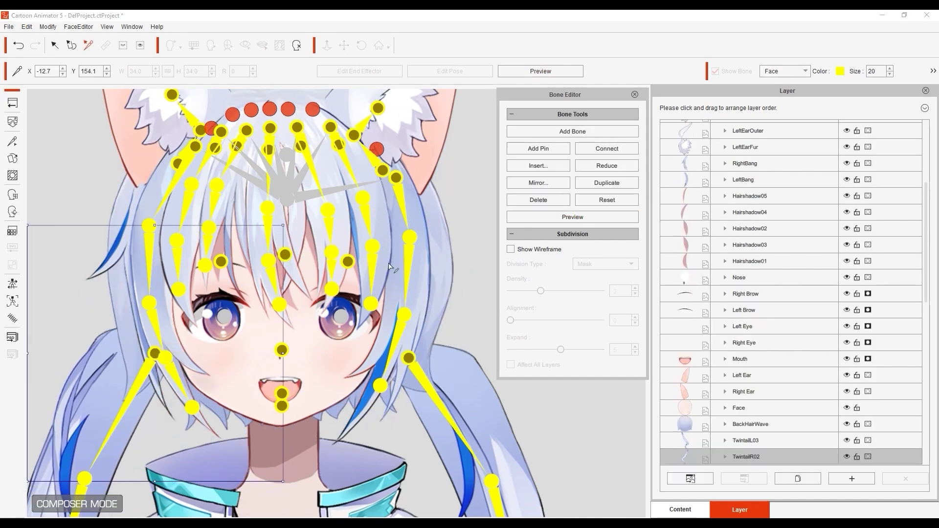
{"action": "left_click", "coordinate": [286, 254]}
{"action": "left_click", "coordinate": [587, 150]}
{"action": "left_click", "coordinate": [287, 154]}
Connect the TwintailL03 and TwintailR02 root bones to the Back Hair bone and preview how they follow its rotation.
{"action": "left_click", "coordinate": [409, 359]}
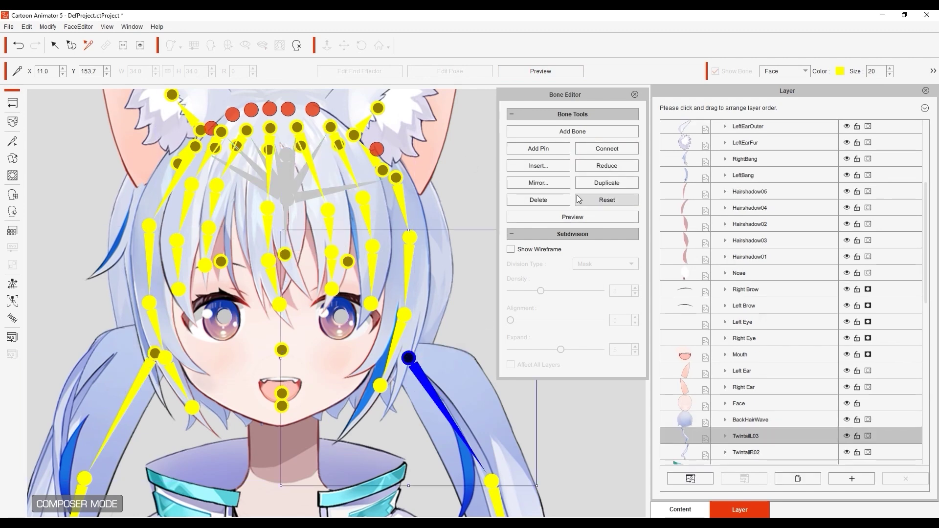
{"action": "left_click", "coordinate": [152, 355]}
{"action": "left_click", "coordinate": [596, 151]}
{"action": "left_click", "coordinate": [288, 155]}
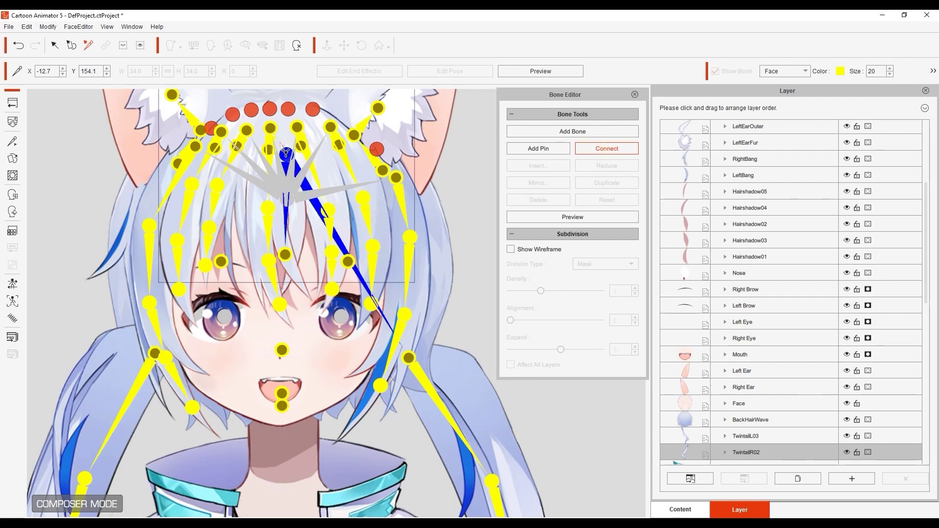
{"action": "left_click", "coordinate": [573, 216]}
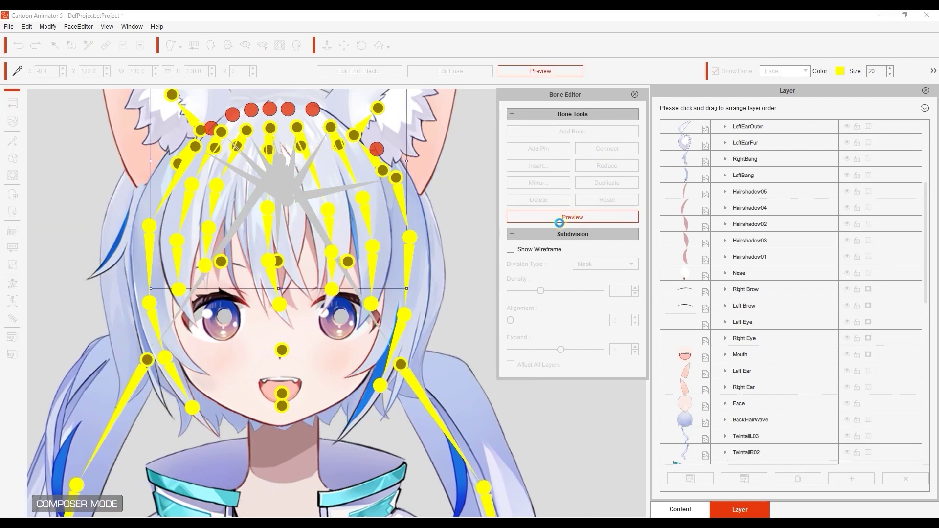
{"action": "left_click", "coordinate": [563, 217]}
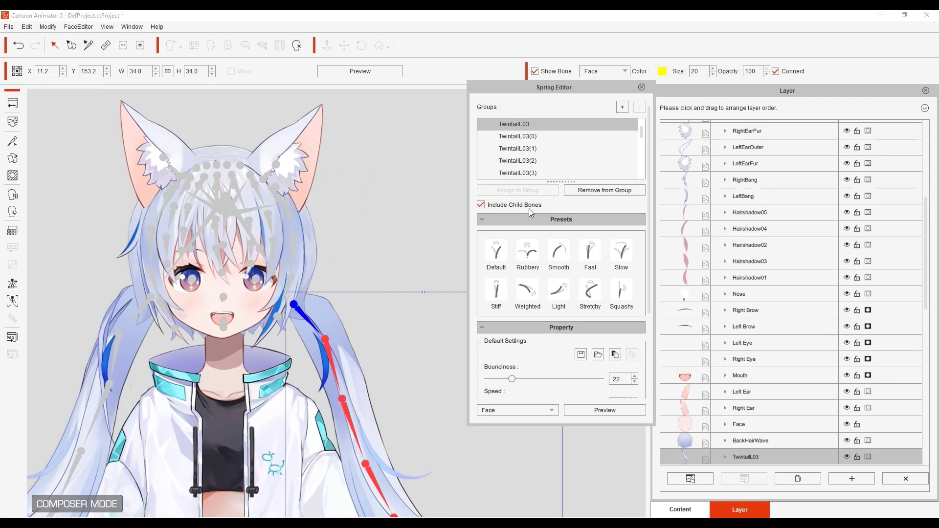
Preview the spring motion of the TwintailL03 chain by rotating its root bone.
{"action": "scroll", "coordinate": [563, 156], "scroll_direction": "up", "scroll_amount": 1}
{"action": "scroll", "coordinate": [499, 155], "scroll_direction": "down", "scroll_amount": 1}
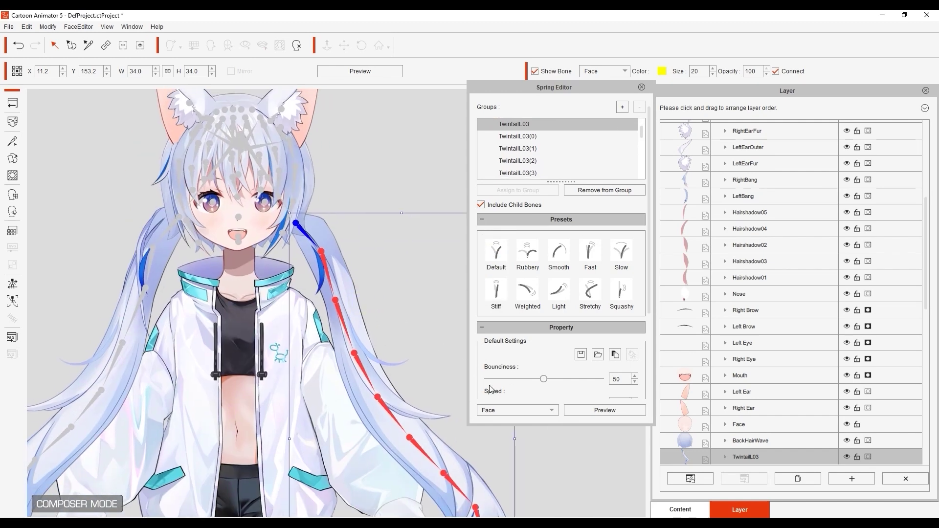
{"action": "left_click", "coordinate": [594, 411]}
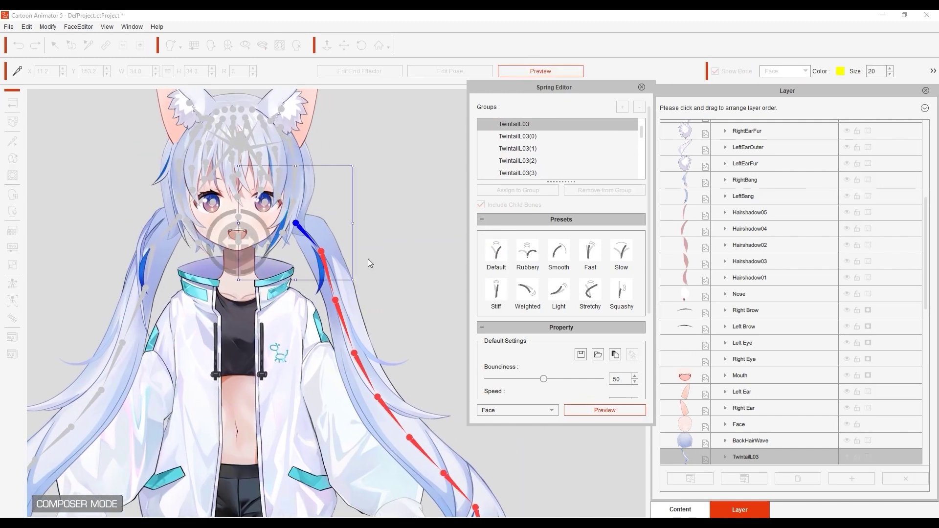
{"action": "left_click_drag", "start_coordinate": [349, 285], "coordinate": [373, 288]}
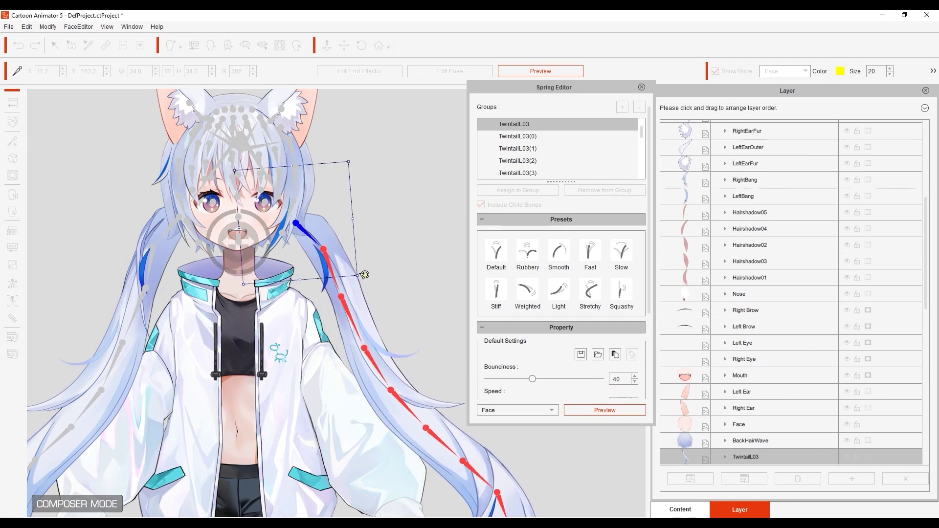
{"action": "left_click_drag", "start_coordinate": [364, 275], "coordinate": [361, 277]}
{"action": "left_click", "coordinate": [580, 411]}
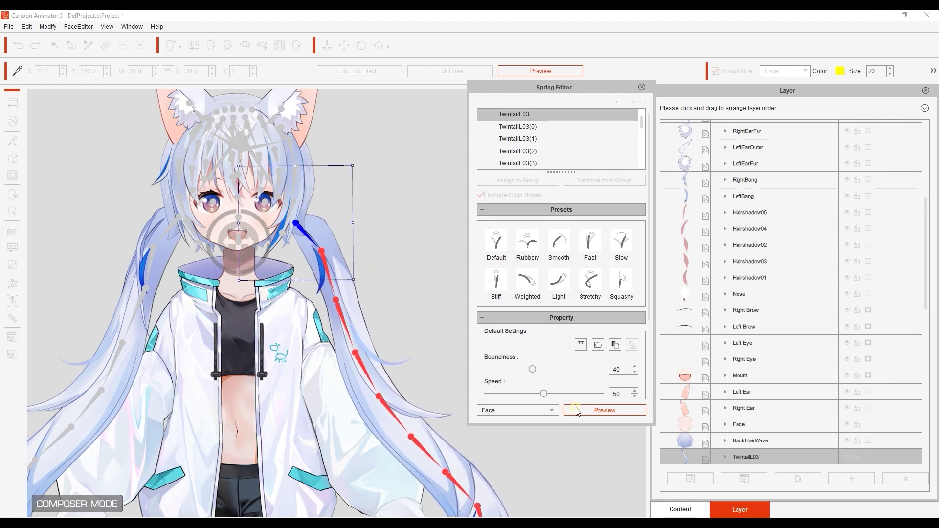
Preview the spring motion of both twin tails by rotating the Face bone.
{"action": "left_click", "coordinate": [180, 217]}
{"action": "left_click", "coordinate": [600, 413]}
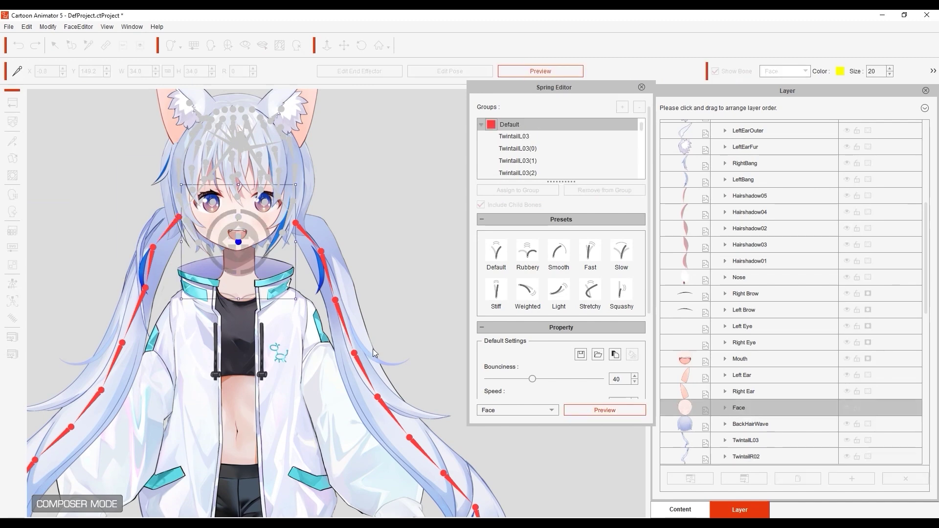
{"action": "left_click_drag", "start_coordinate": [299, 307], "coordinate": [326, 328]}
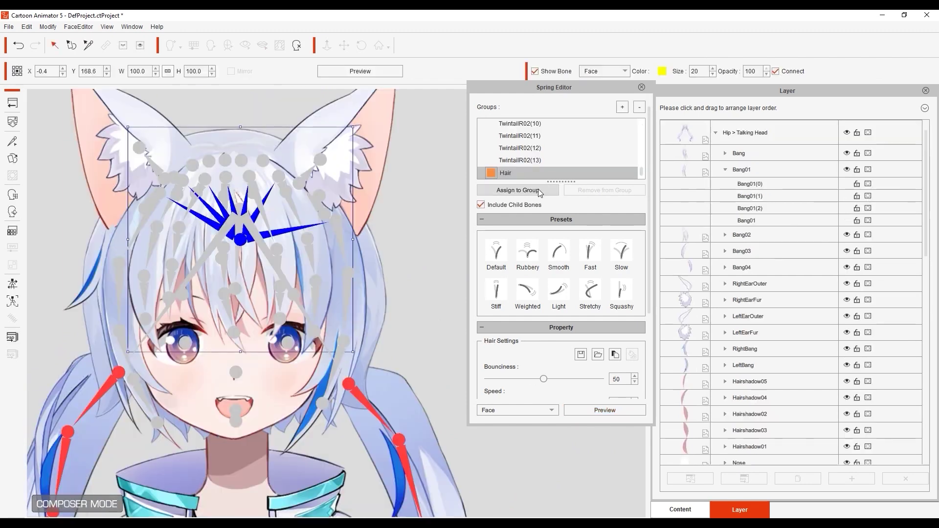
Assign the Front Hair bone with its child bones to the Hair spring group and preview the spring motion.
{"action": "left_click", "coordinate": [538, 189]}
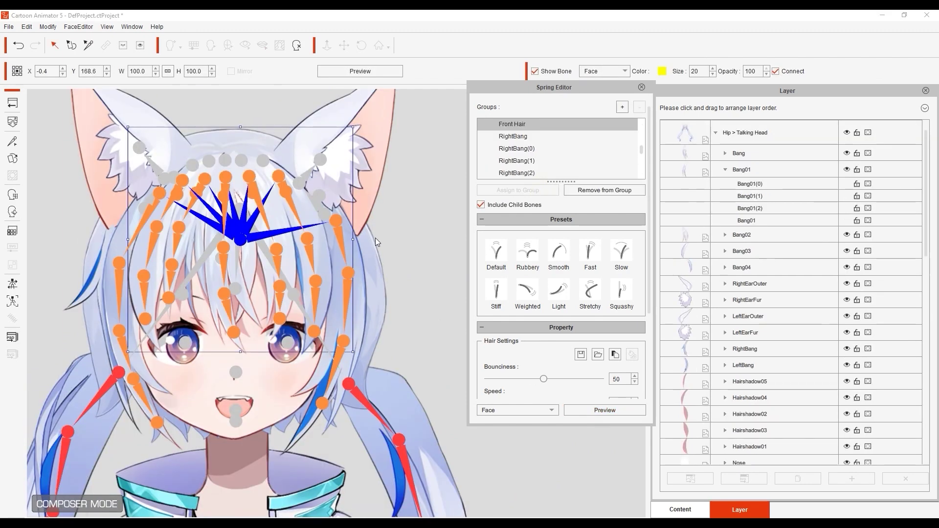
{"action": "left_click", "coordinate": [605, 410]}
{"action": "left_click_drag", "start_coordinate": [360, 362], "coordinate": [356, 367]}
{"action": "scroll", "coordinate": [772, 332], "scroll_direction": "down", "scroll_amount": 5}
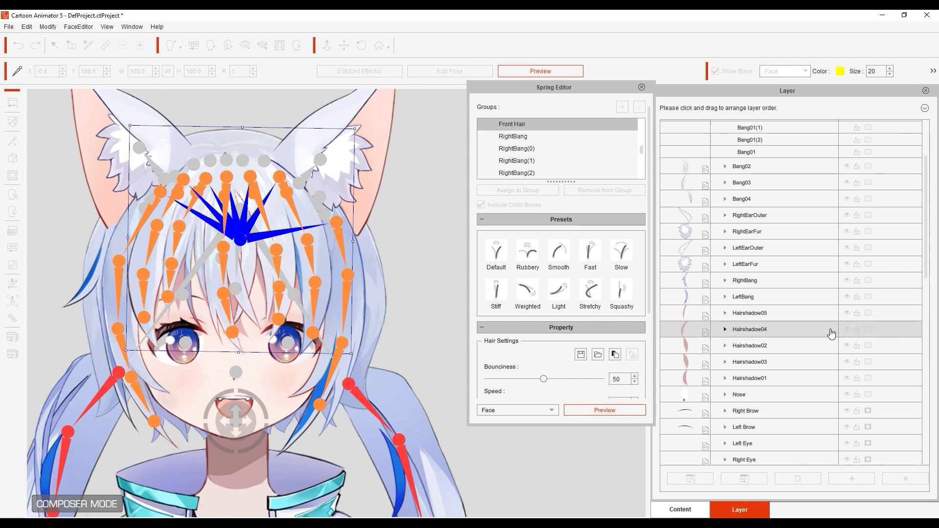
{"action": "left_click", "coordinate": [741, 457]}
{"action": "mouse_move", "coordinate": [360, 308]}
{"action": "left_mouse_down"}
{"action": "mouse_move", "coordinate": [368, 320]}
{"action": "mouse_move", "coordinate": [358, 309]}
{"action": "left_mouse_up"}
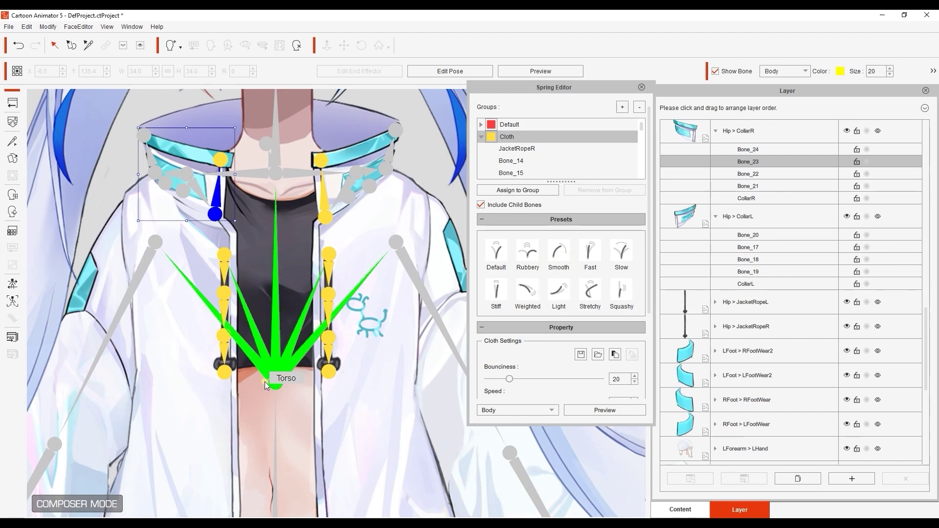
Preview the Cloth group's spring motion on the jacket by rotating the Torso bone.
{"action": "left_click", "coordinate": [266, 382]}
{"action": "left_click", "coordinate": [605, 411]}
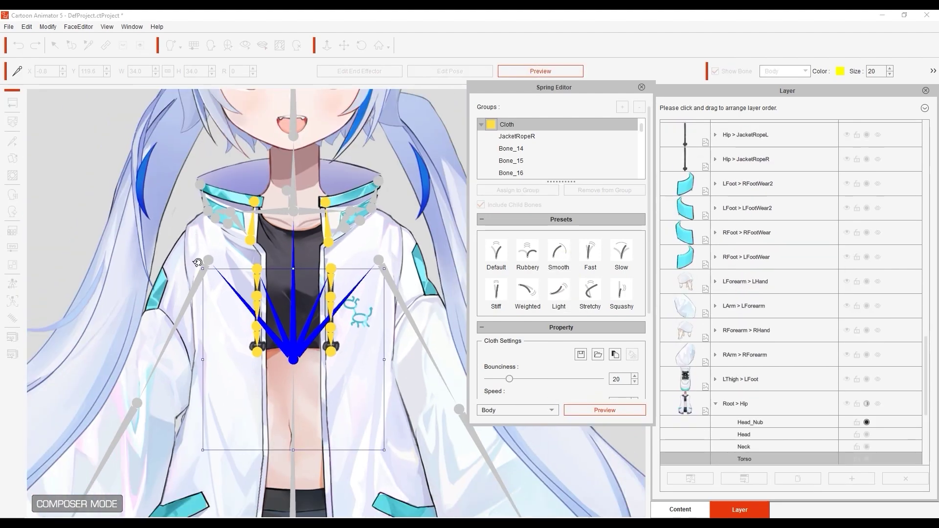
{"action": "mouse_move", "coordinate": [197, 263]}
{"action": "left_mouse_down"}
{"action": "mouse_move", "coordinate": [184, 278]}
{"action": "mouse_move", "coordinate": [192, 266]}
{"action": "left_mouse_up"}
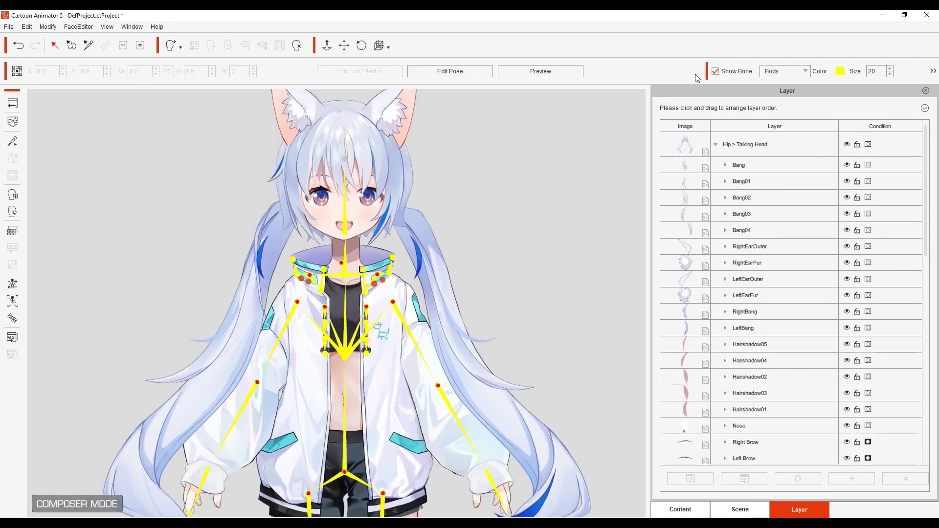
Hide the bones on the character.
{"action": "left_click", "coordinate": [716, 71]}
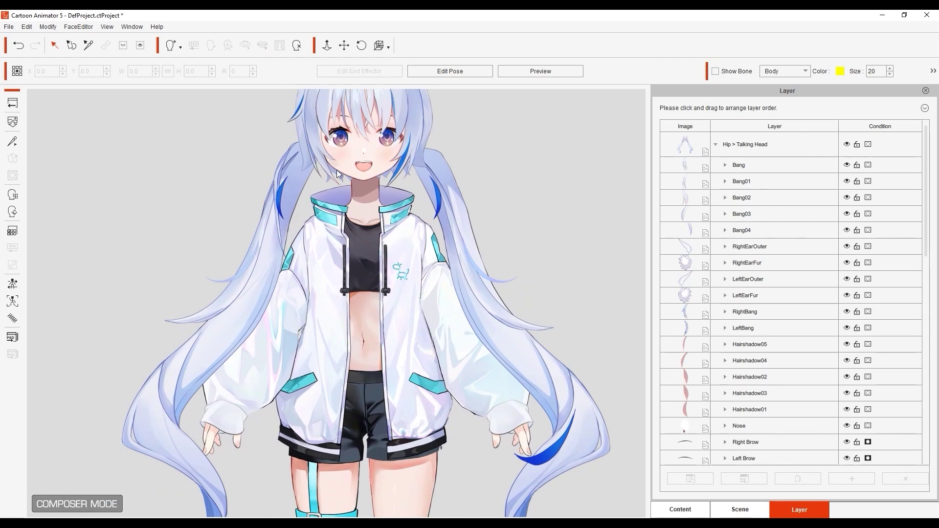
{"action": "scroll", "coordinate": [336, 169], "scroll_direction": "up", "scroll_amount": 5}
{"action": "left_click_drag", "start_coordinate": [337, 172], "coordinate": [330, 401]}
{"action": "left_click_drag", "start_coordinate": [228, 456], "coordinate": [353, 167]}
{"action": "scroll", "coordinate": [226, 252], "scroll_direction": "down", "scroll_amount": 5}
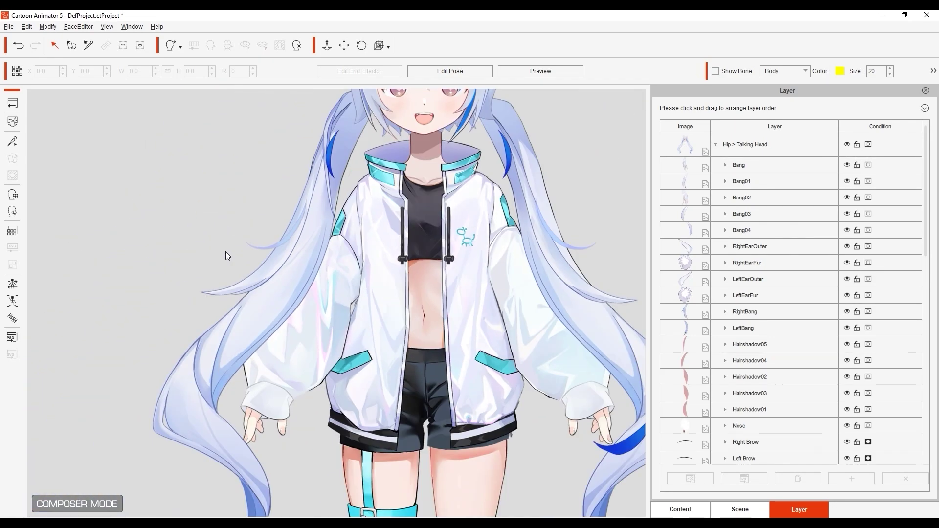
{"action": "scroll", "coordinate": [226, 252], "scroll_direction": "down", "scroll_amount": 3}
{"action": "left_click_drag", "start_coordinate": [225, 252], "coordinate": [158, 285]}
Move the BackHairWave, TwintailL03 and TwintailR02 layers out of the head group to just below the Hip > RArm layer.
{"action": "scroll", "coordinate": [718, 245], "scroll_direction": "down", "scroll_amount": 6}
{"action": "left_click", "coordinate": [732, 264]}
{"action": "left_click", "coordinate": [738, 295], "text": "shift"}
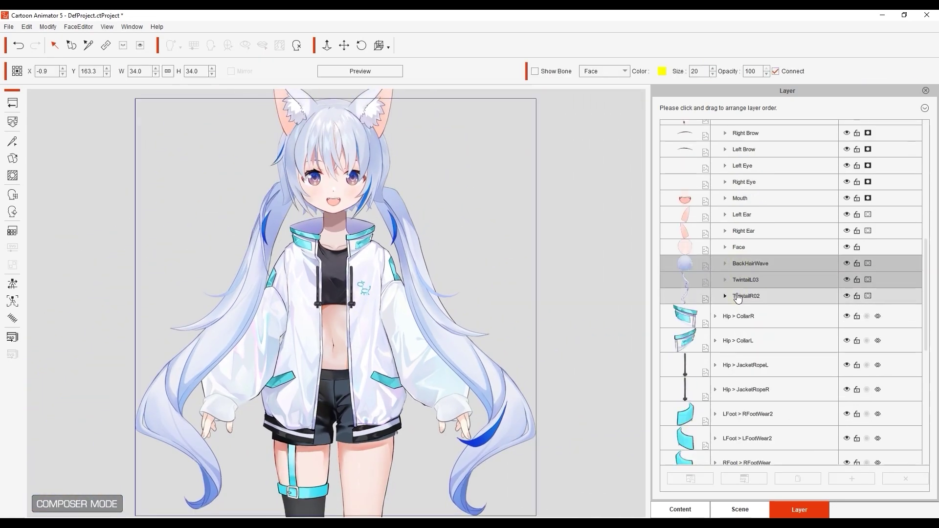
{"action": "left_click_drag", "start_coordinate": [738, 297], "coordinate": [743, 439]}
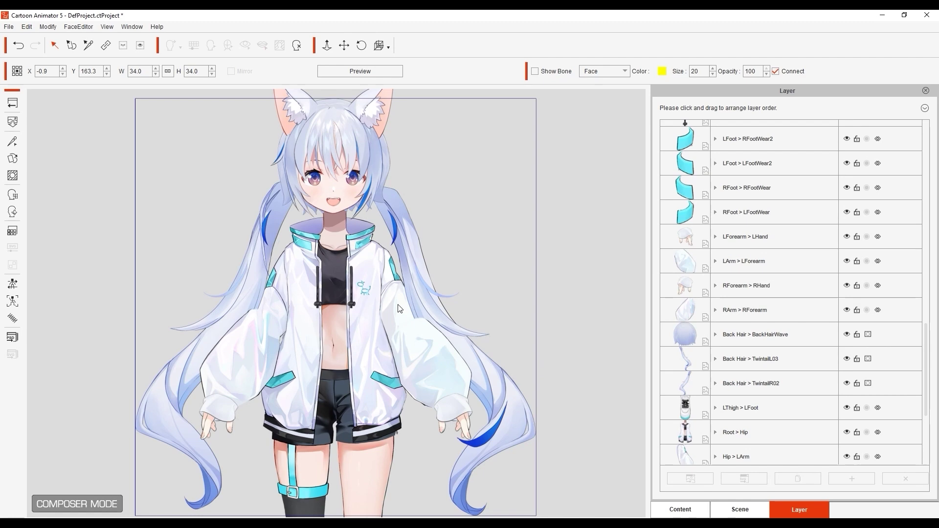
{"action": "scroll", "coordinate": [813, 274], "scroll_direction": "down", "scroll_amount": 5}
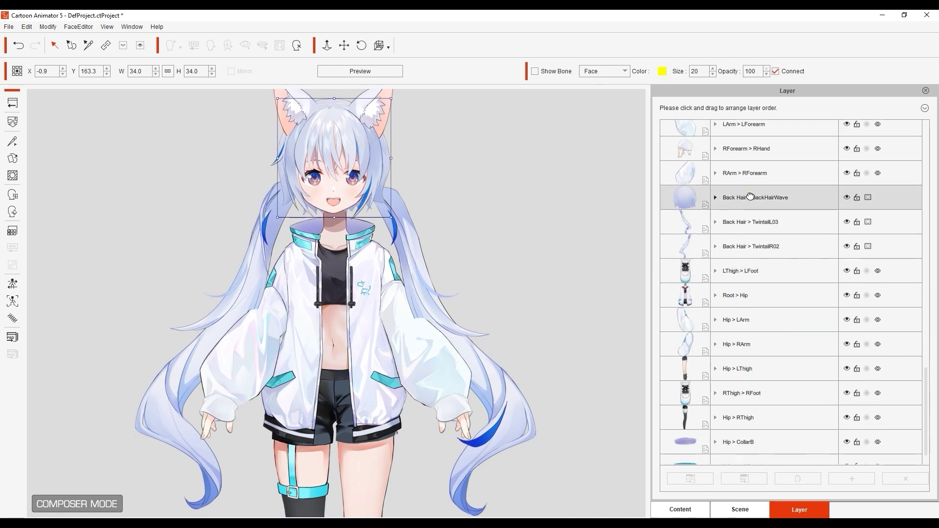
{"action": "left_click", "coordinate": [744, 196]}
{"action": "left_click", "coordinate": [732, 249], "text": "shift"}
{"action": "left_click_drag", "start_coordinate": [755, 243], "coordinate": [744, 362]}
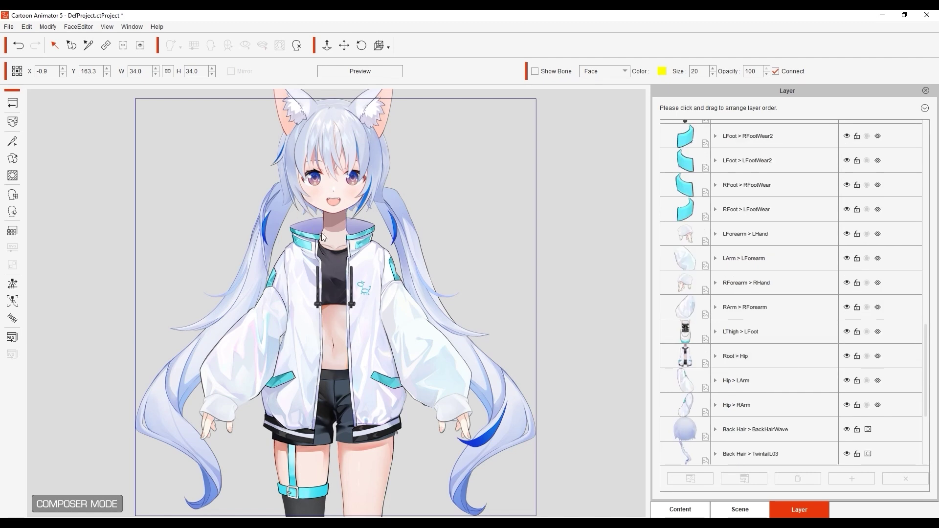
{"action": "left_click", "coordinate": [585, 275]}
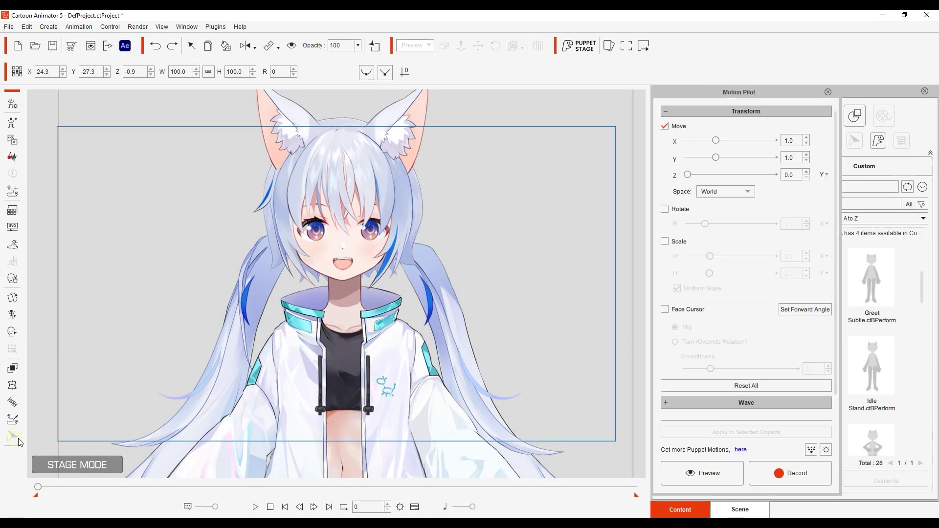
Preview the hair and cloth springs by moving the character with Motion Pilot, then close Motion Pilot.
{"action": "key", "text": "space"}
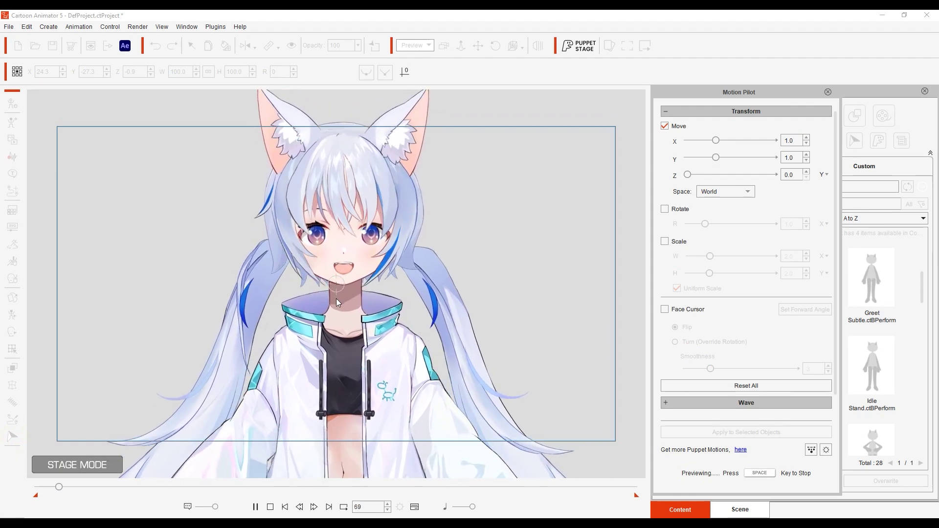
{"action": "key", "text": "space"}
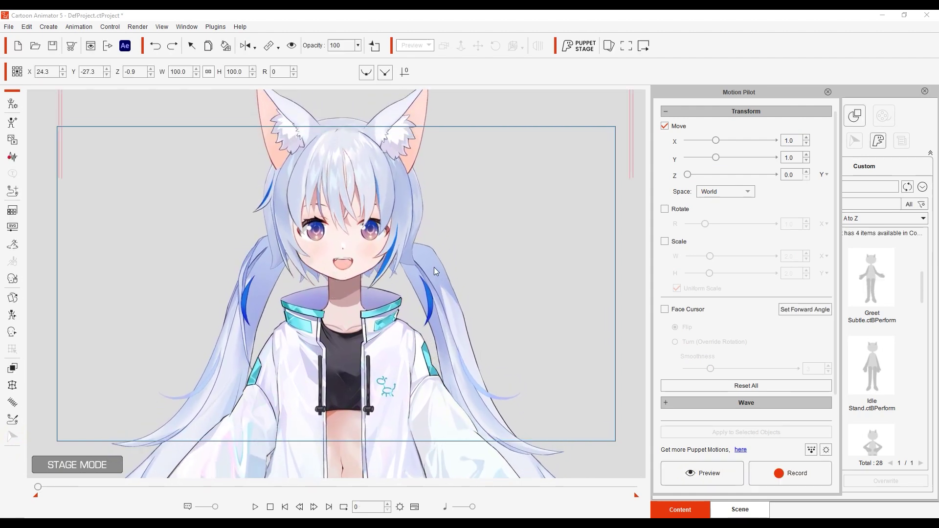
{"action": "left_click", "coordinate": [827, 92]}
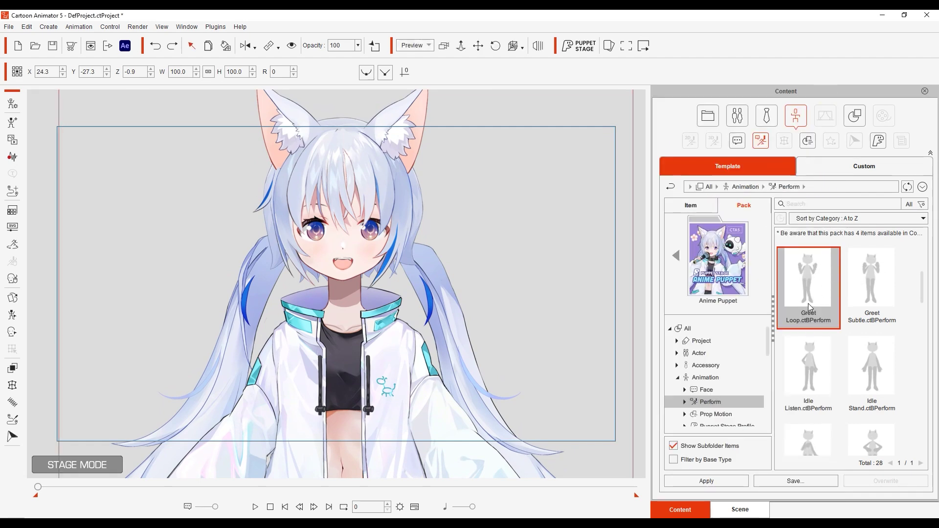
Apply the Idle Listen.ctBPerform motion from the Anime Puppet pack to the character.
{"action": "left_click_drag", "start_coordinate": [808, 367], "coordinate": [374, 348]}
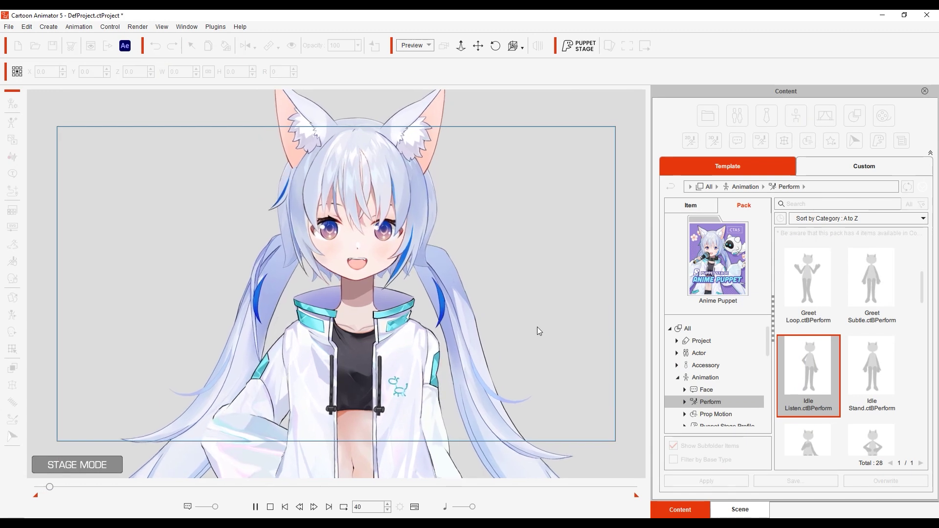